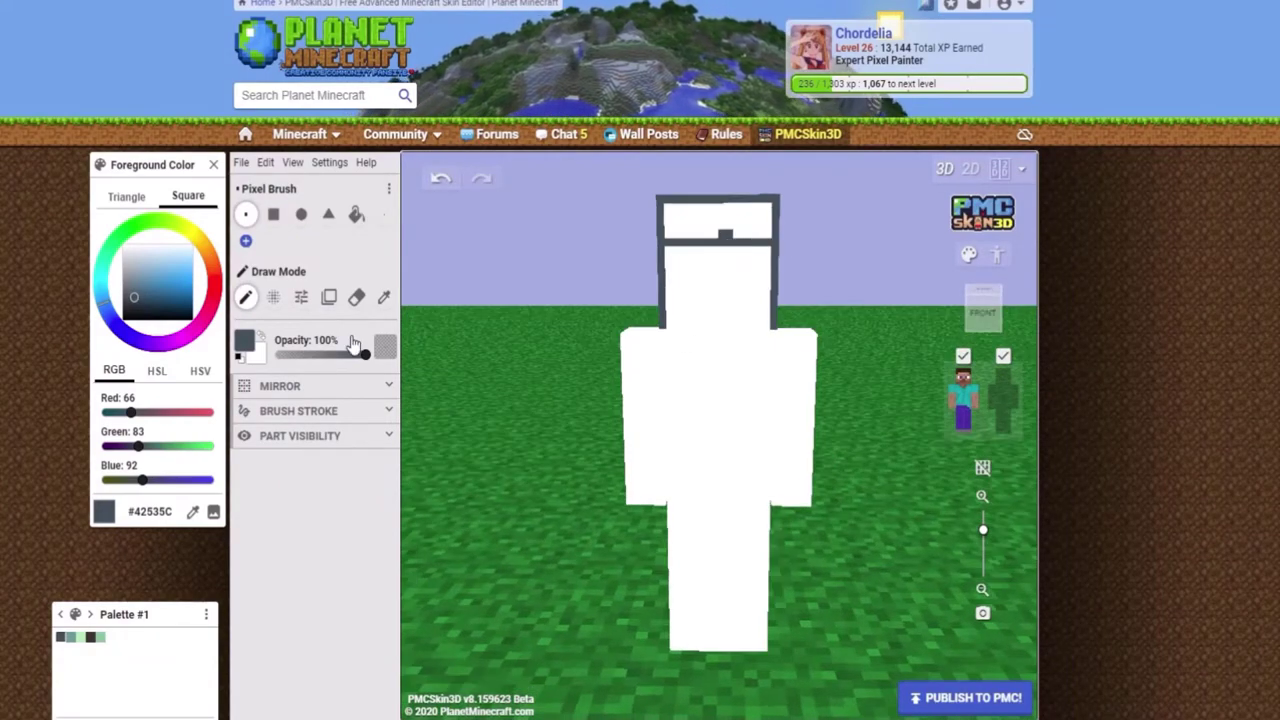
Turn on X-axis mirror and paint the face with skin tone and green eyes
scroll(683, 374, up, 2)
click(323, 390)
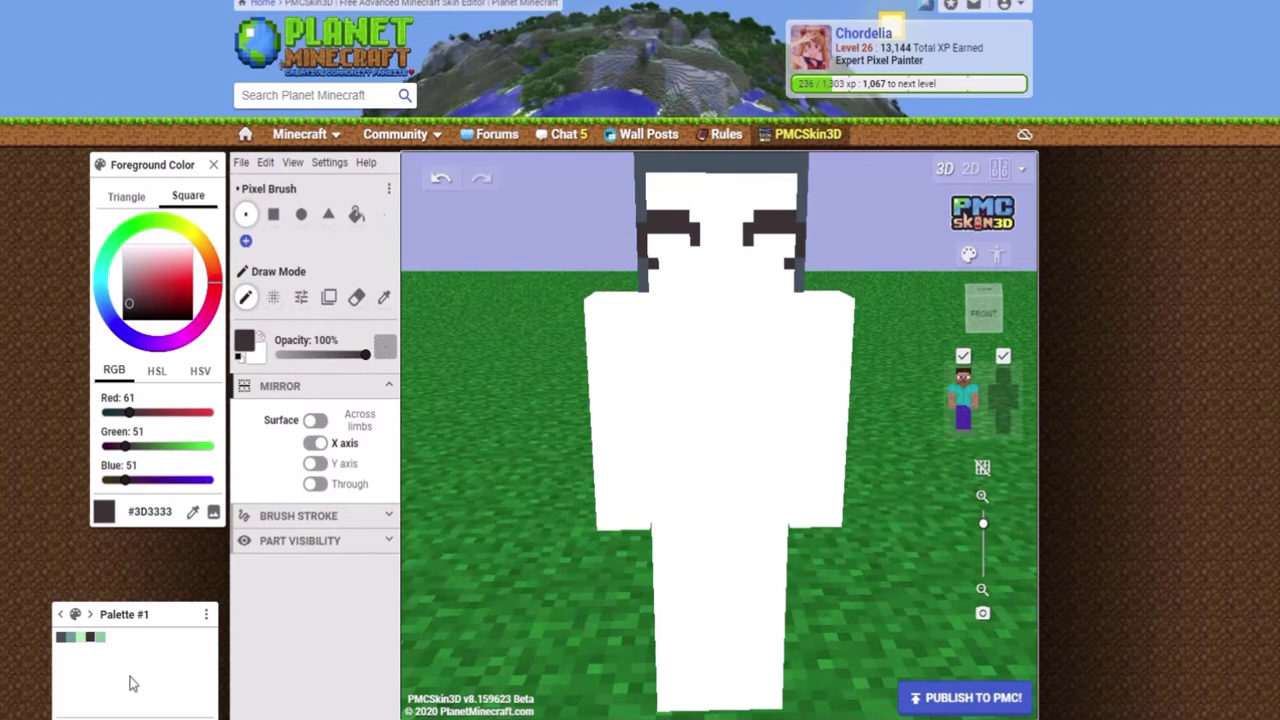
alt+click(694, 280)
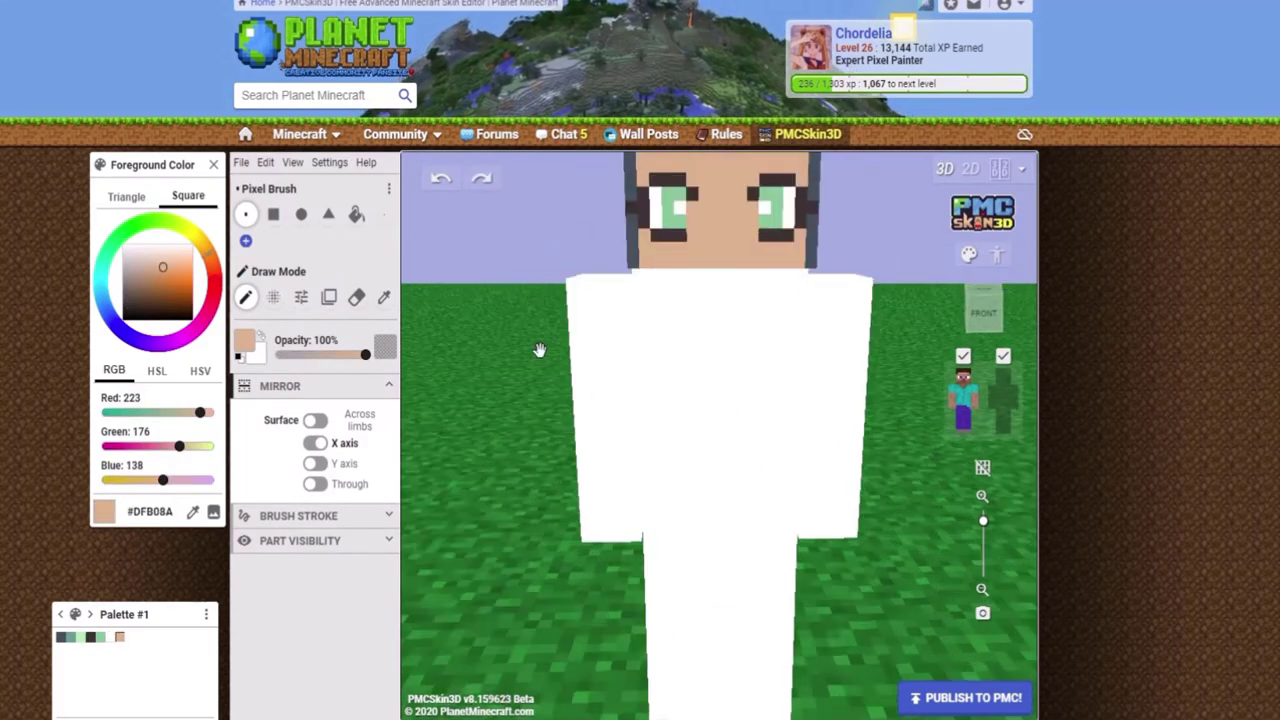
click(99, 637)
Add thick dark eyebrows in the hair colour and a shaded nose in lighter skin tone
alt+click(700, 195)
click(689, 219)
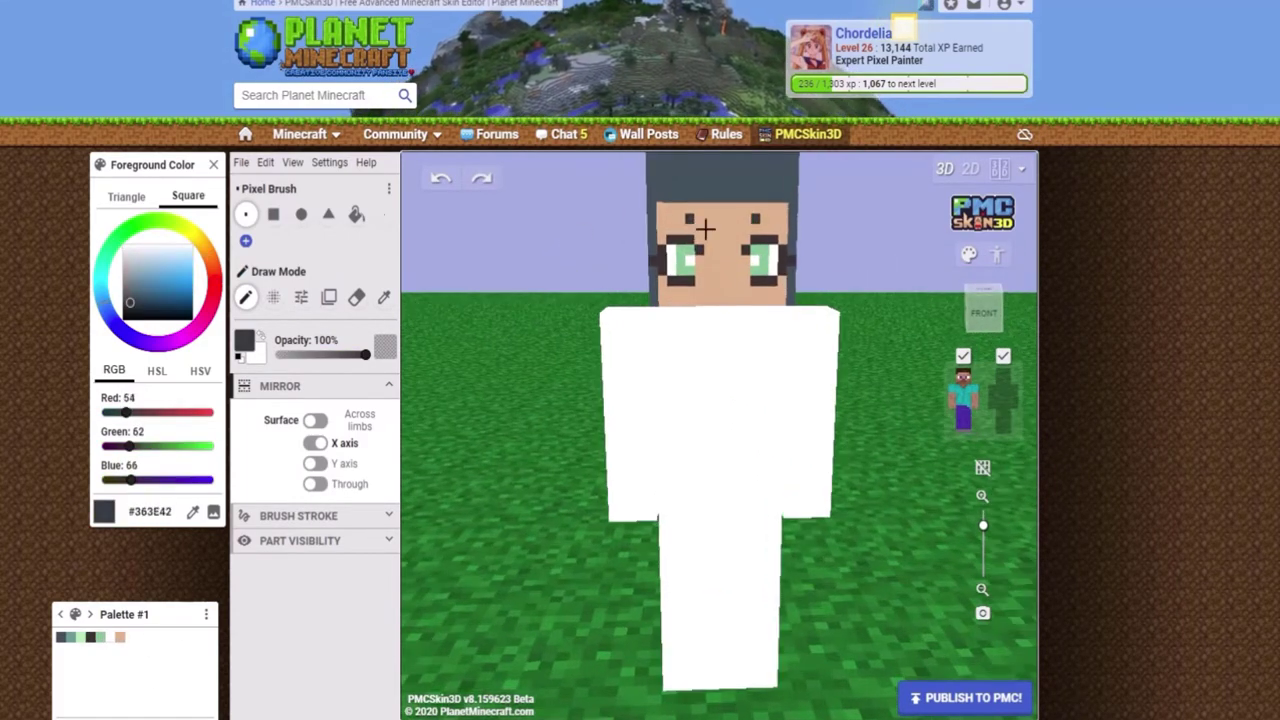
key(ctrl+z)
click(722, 284)
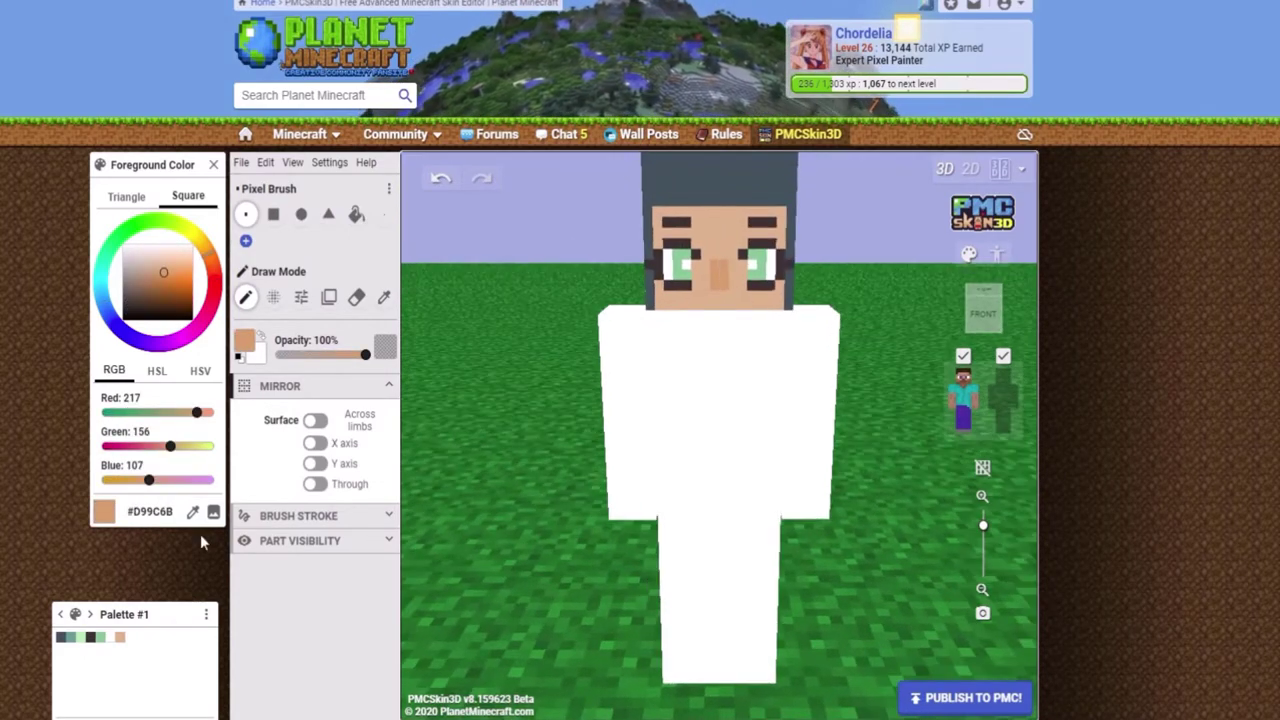
click(389, 385)
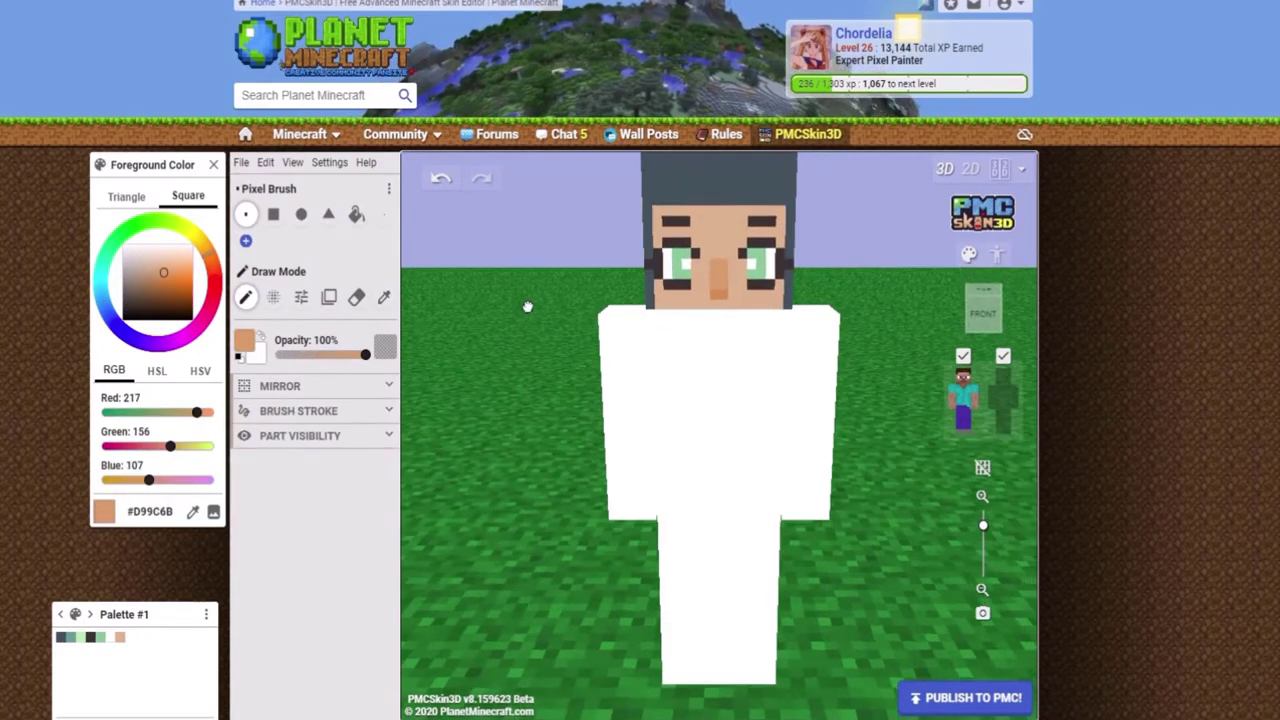
alt+click(720, 270)
Show the base head layer and erase outer-layer hair pixels with X mirror on
alt+click(718, 285)
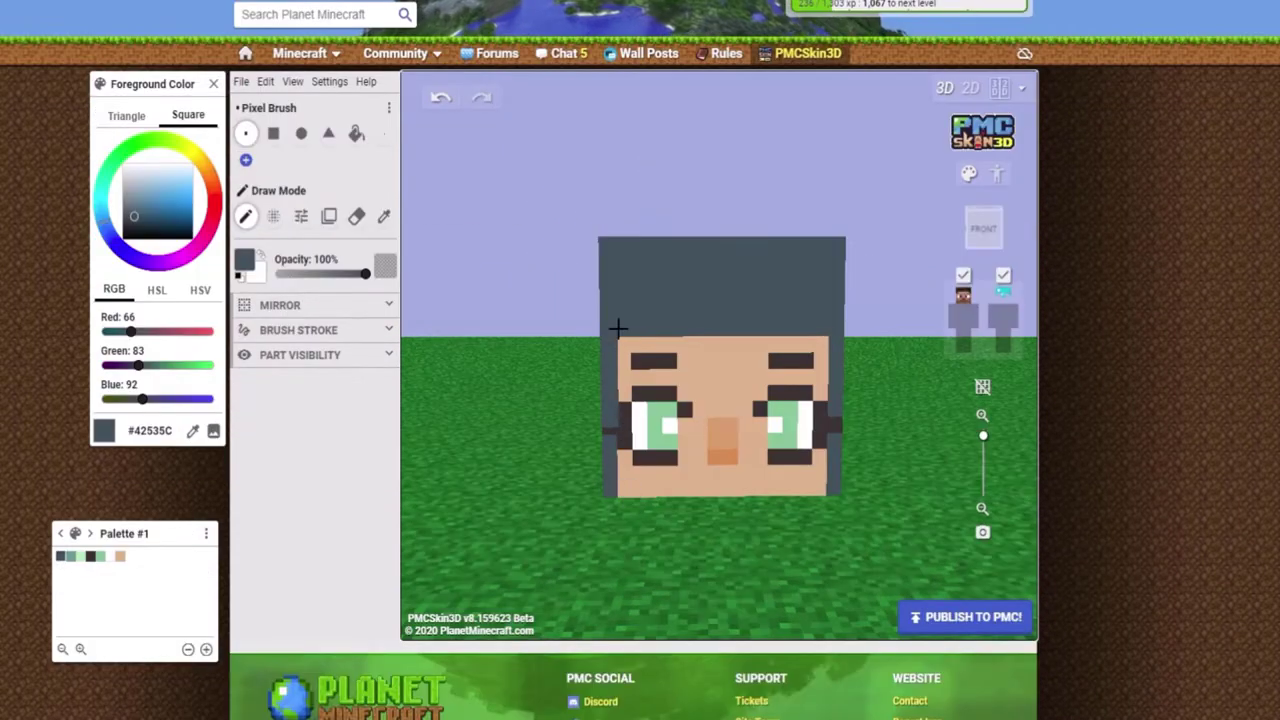
click(963, 298)
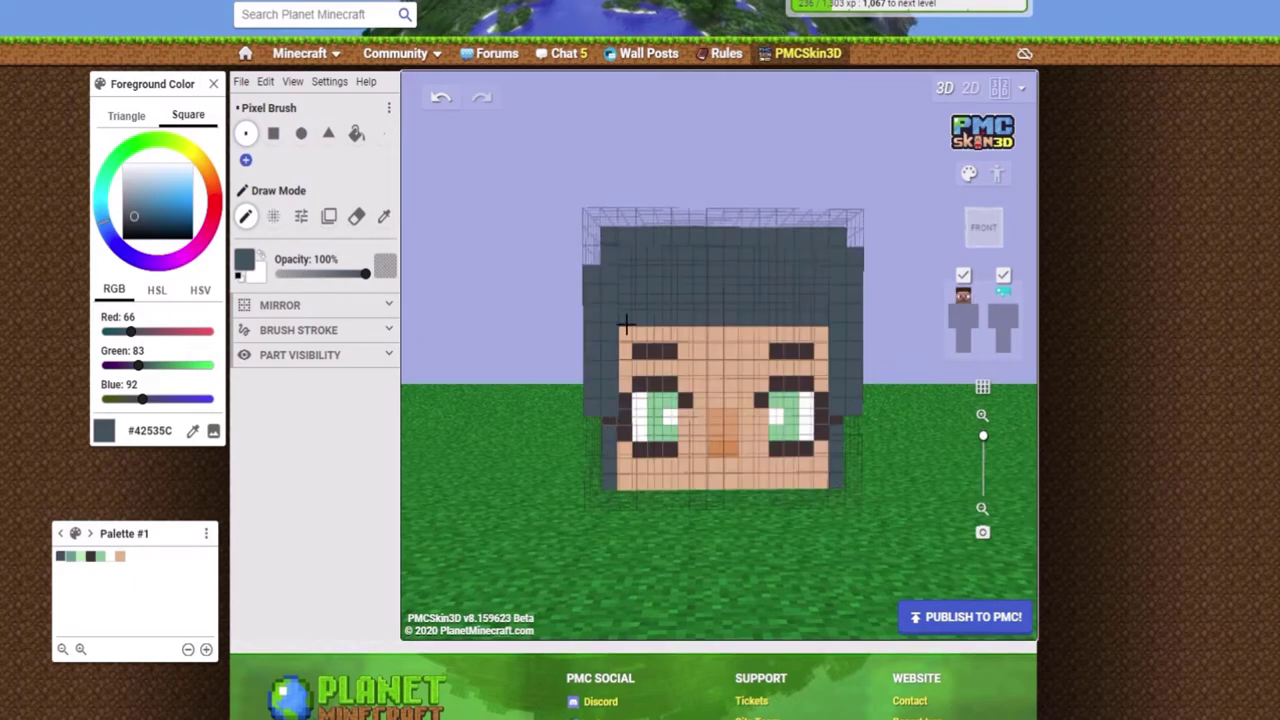
key(e)
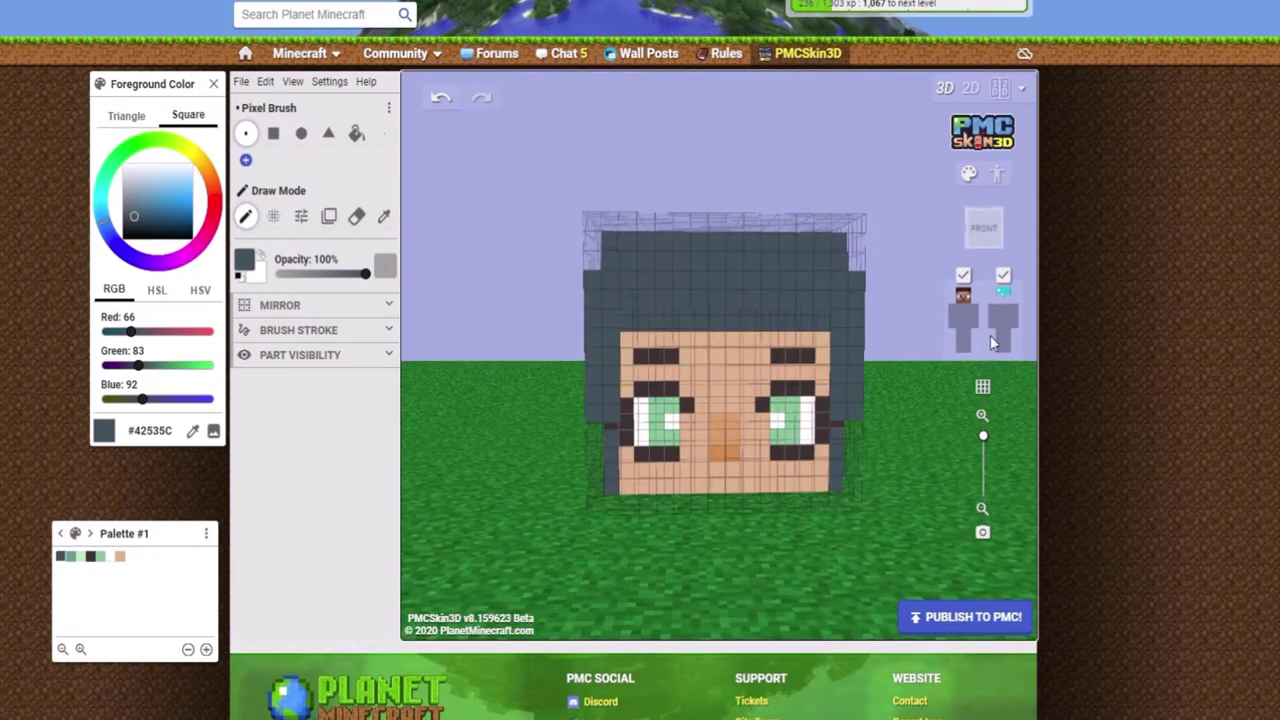
click(280, 305)
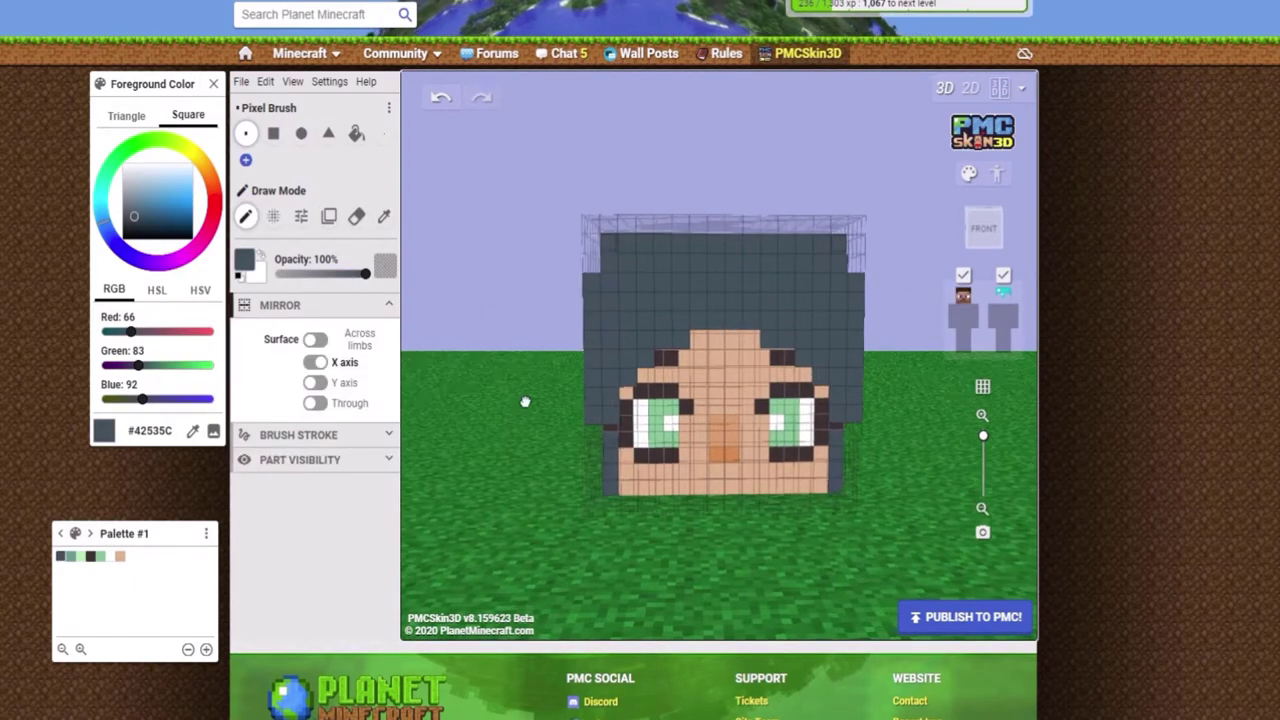
scroll(562, 366, down, 2)
scroll(700, 400, up, 3)
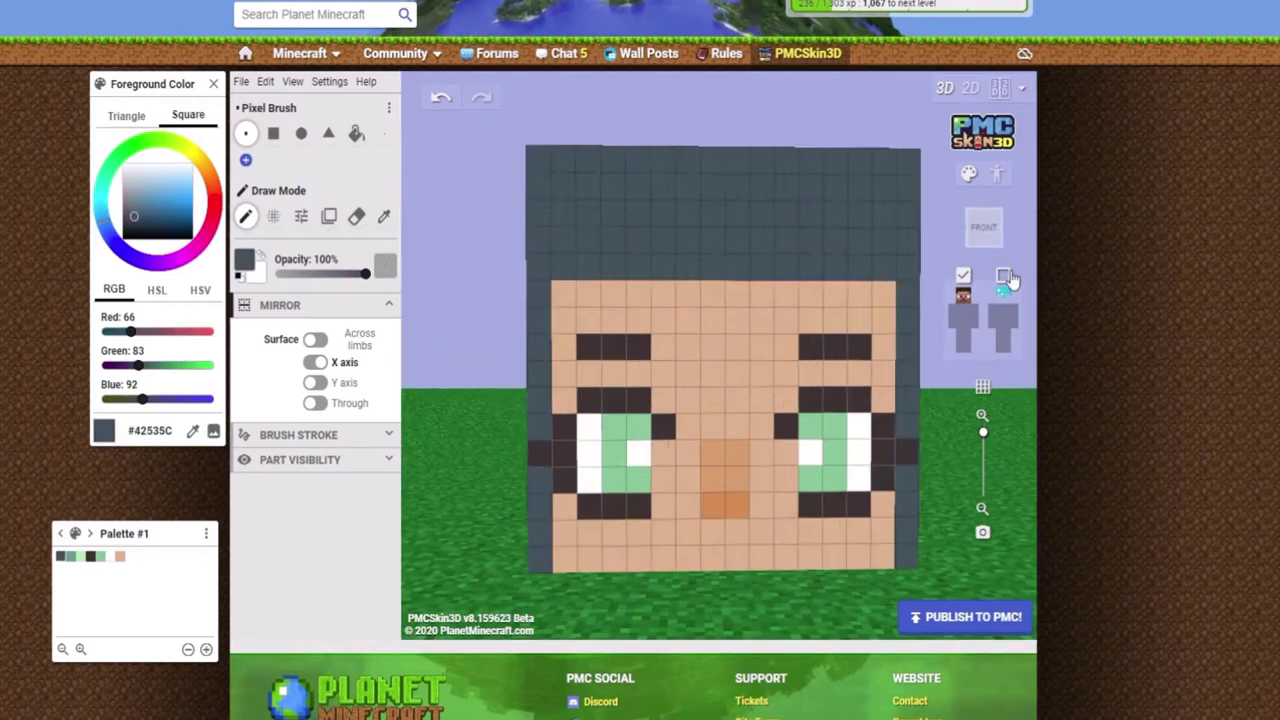
scroll(700, 400, down, 1)
Paint the fringe in hair colour #42535C, with lighter teal tips at the sides
key(e)
key(e)
alt+click(600, 503)
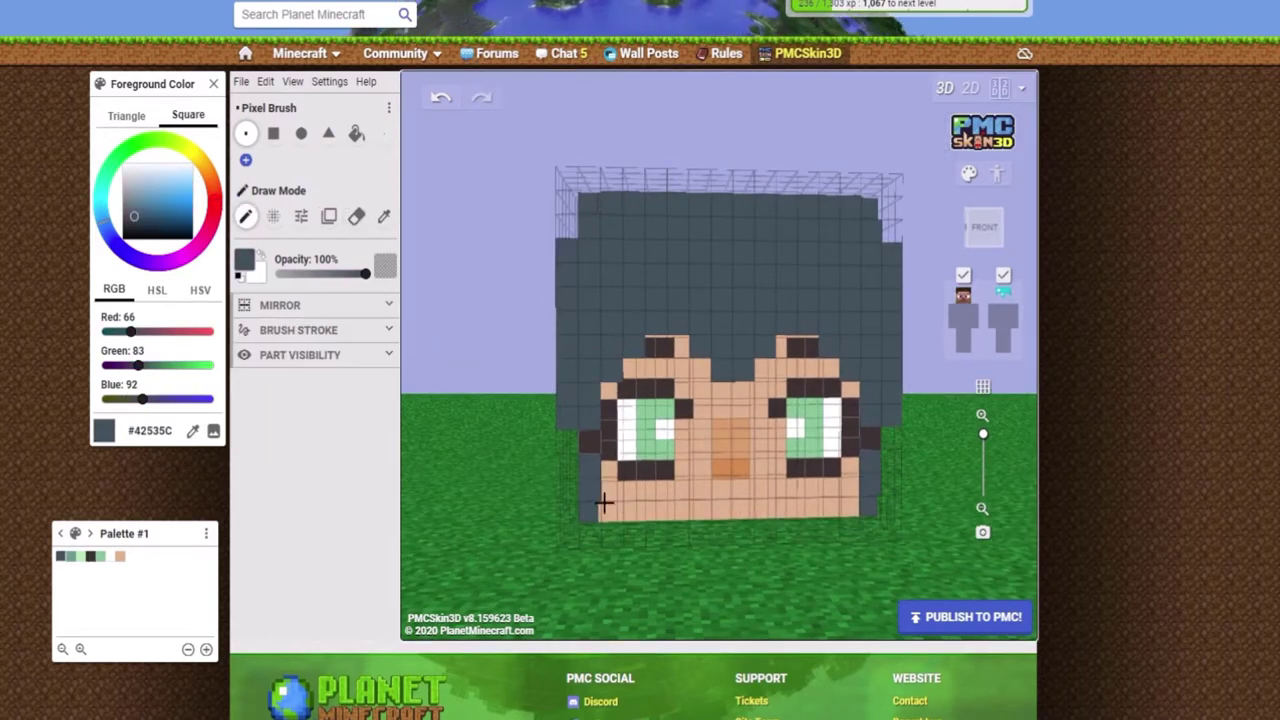
scroll(600, 503, down, 1)
scroll(257, 580, up, 1)
alt+click(851, 492)
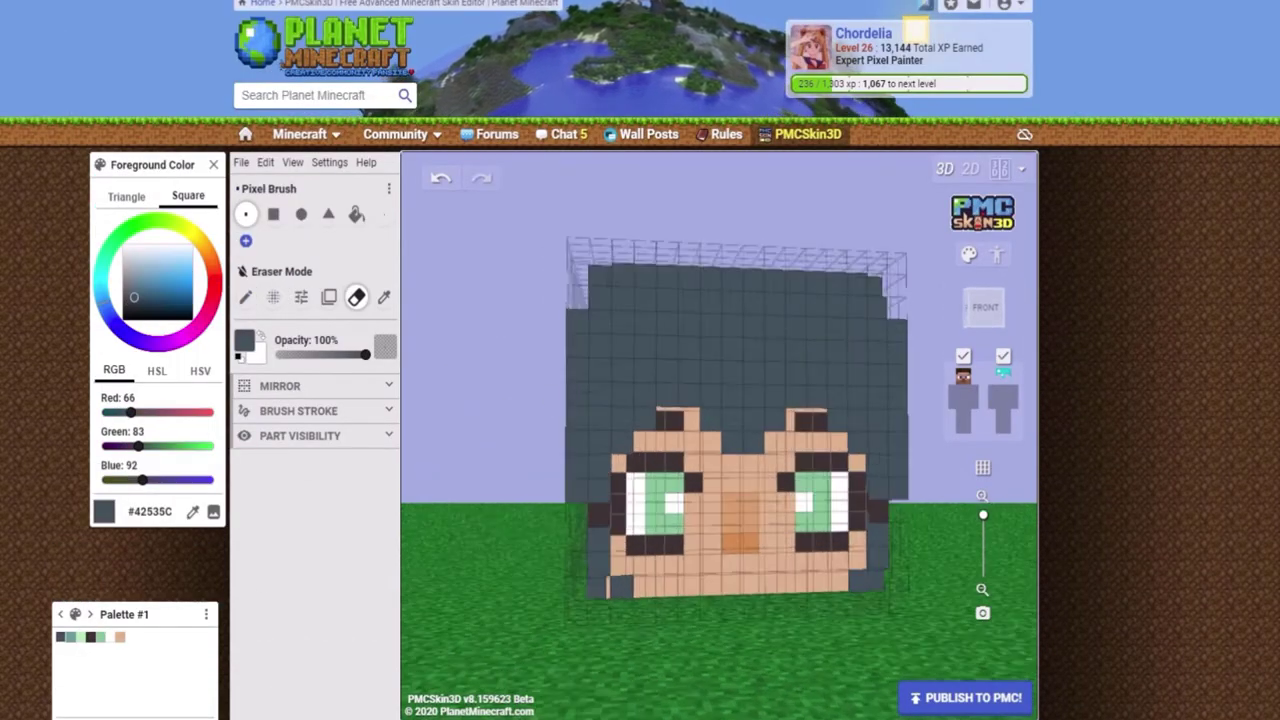
key(e)
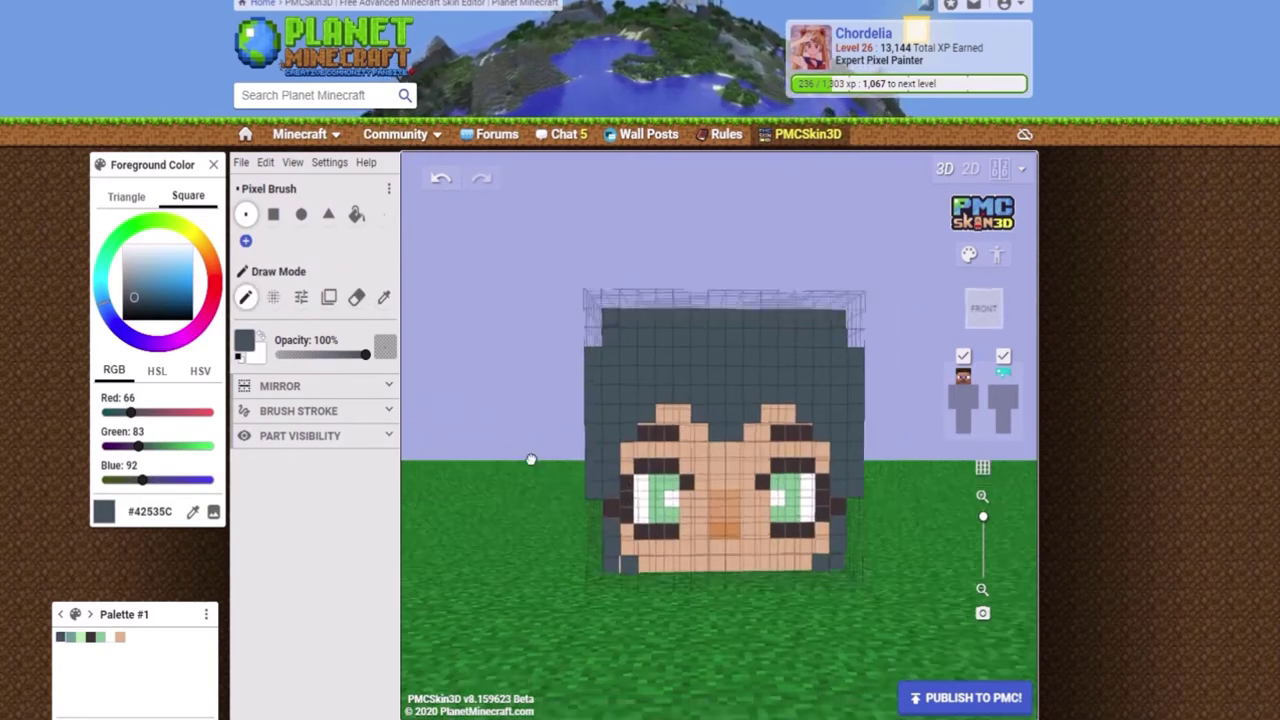
alt+click(804, 315)
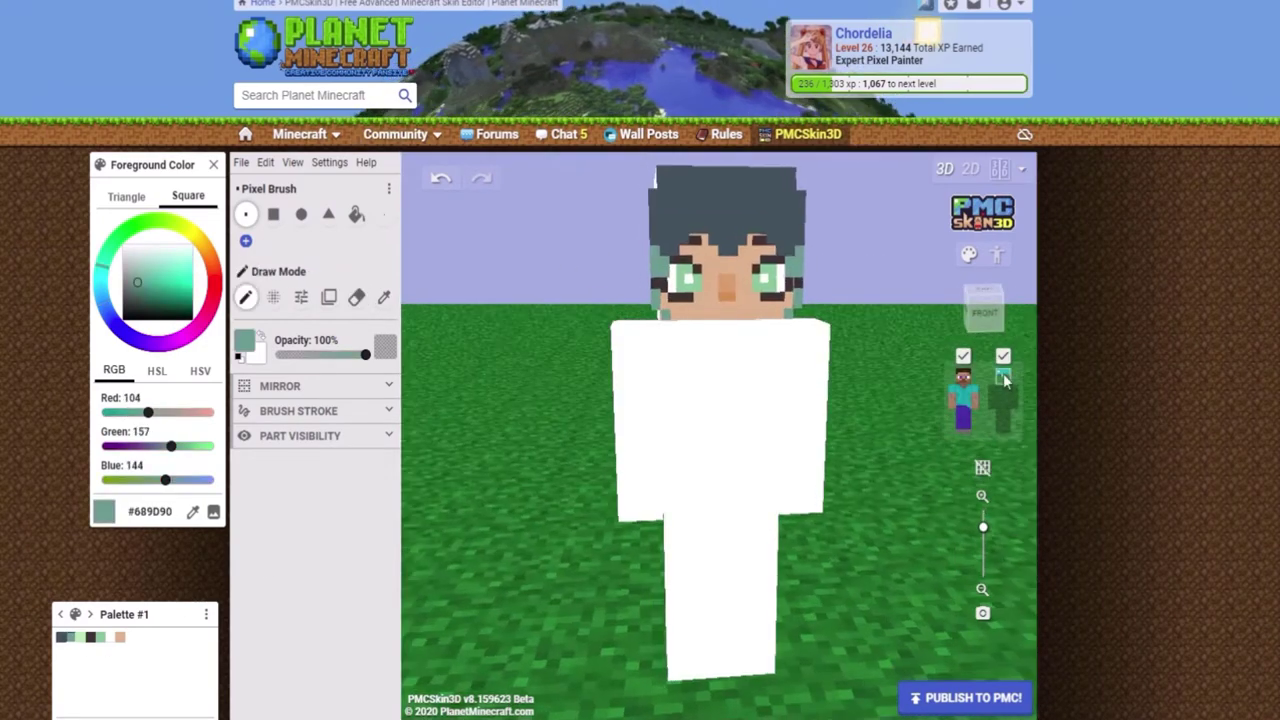
Check the base skin under the outer layer and trim hair pixels with mirror on
click(1003, 376)
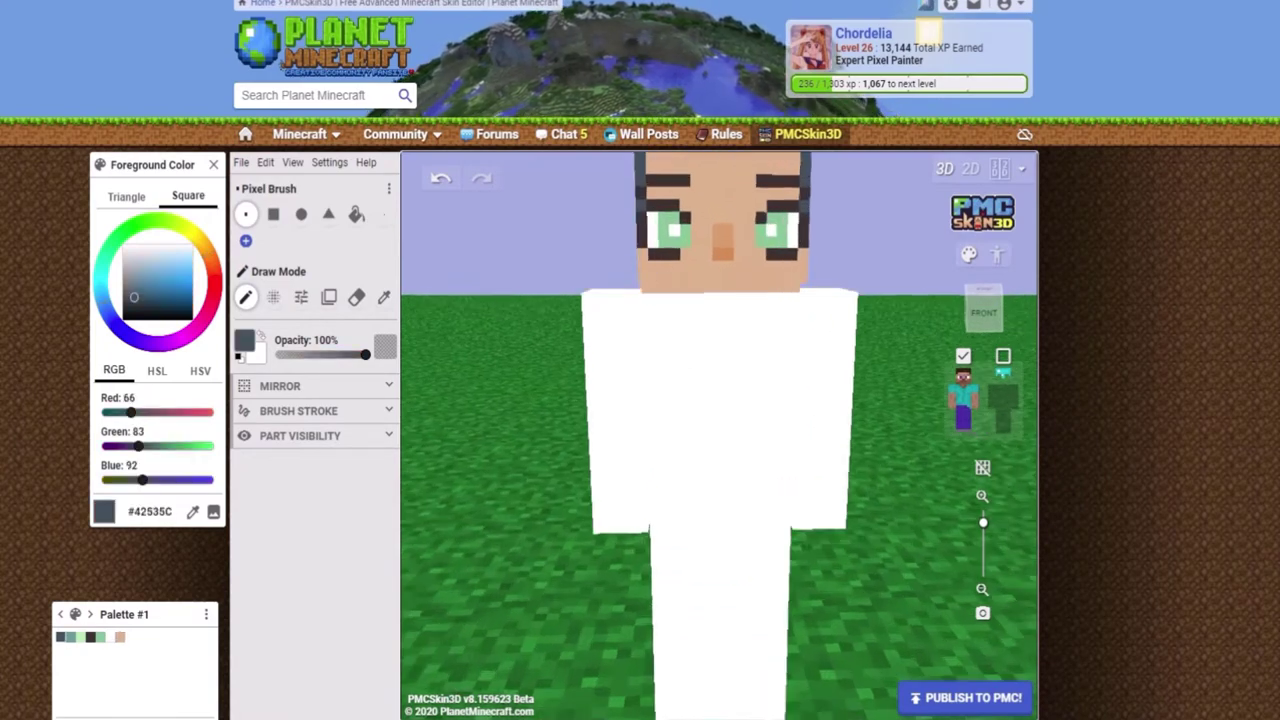
click(1003, 356)
key(e)
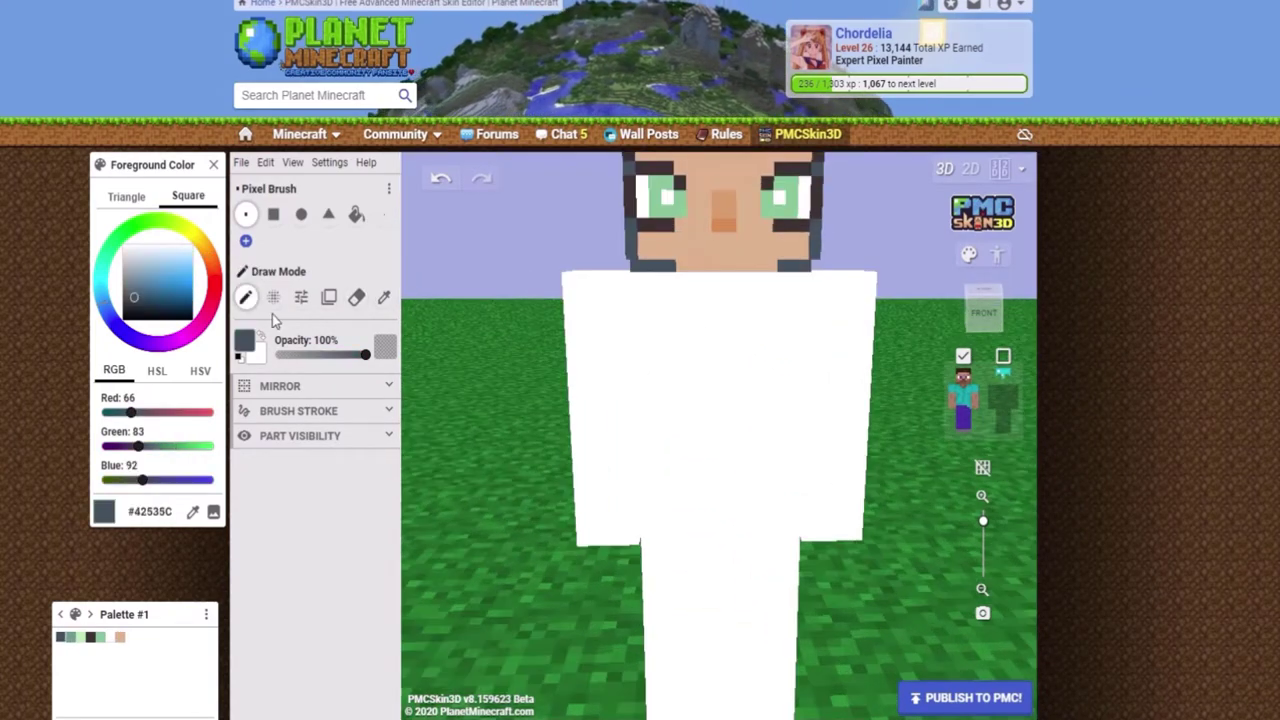
key(m)
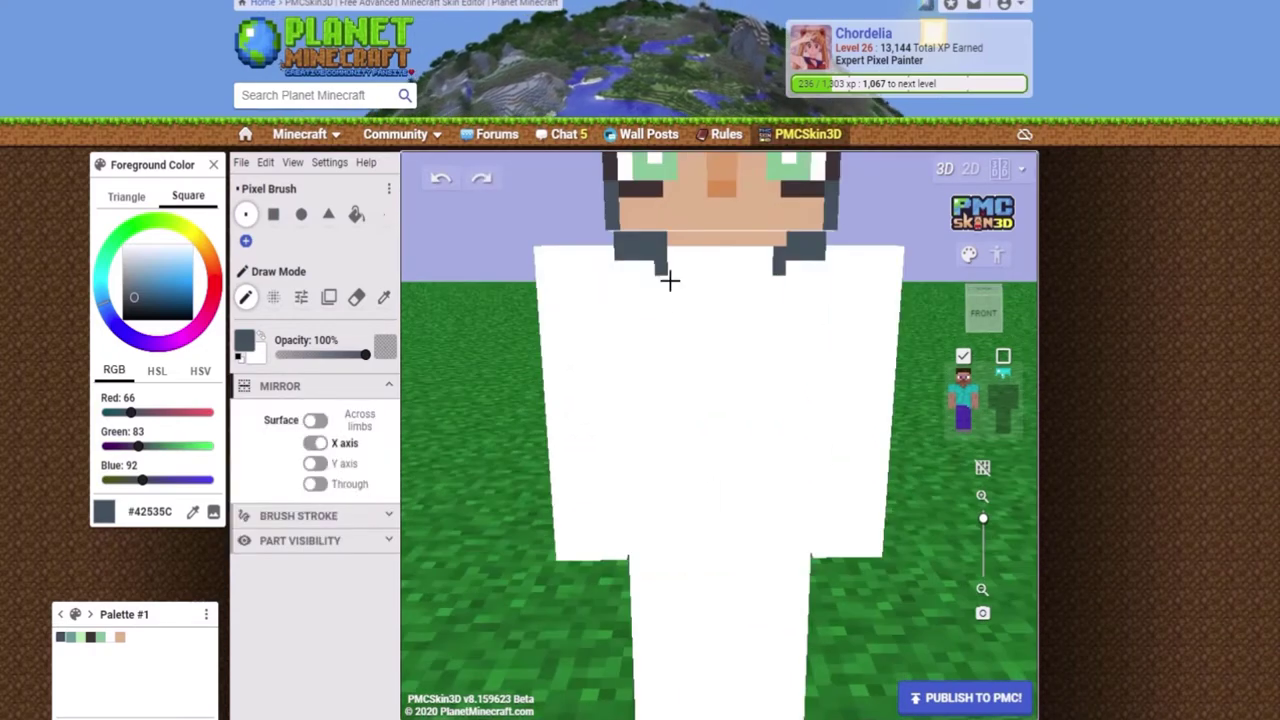
Paint slate-grey hair strands with teal ends down the chest and add orange freckles
alt+click(645, 300)
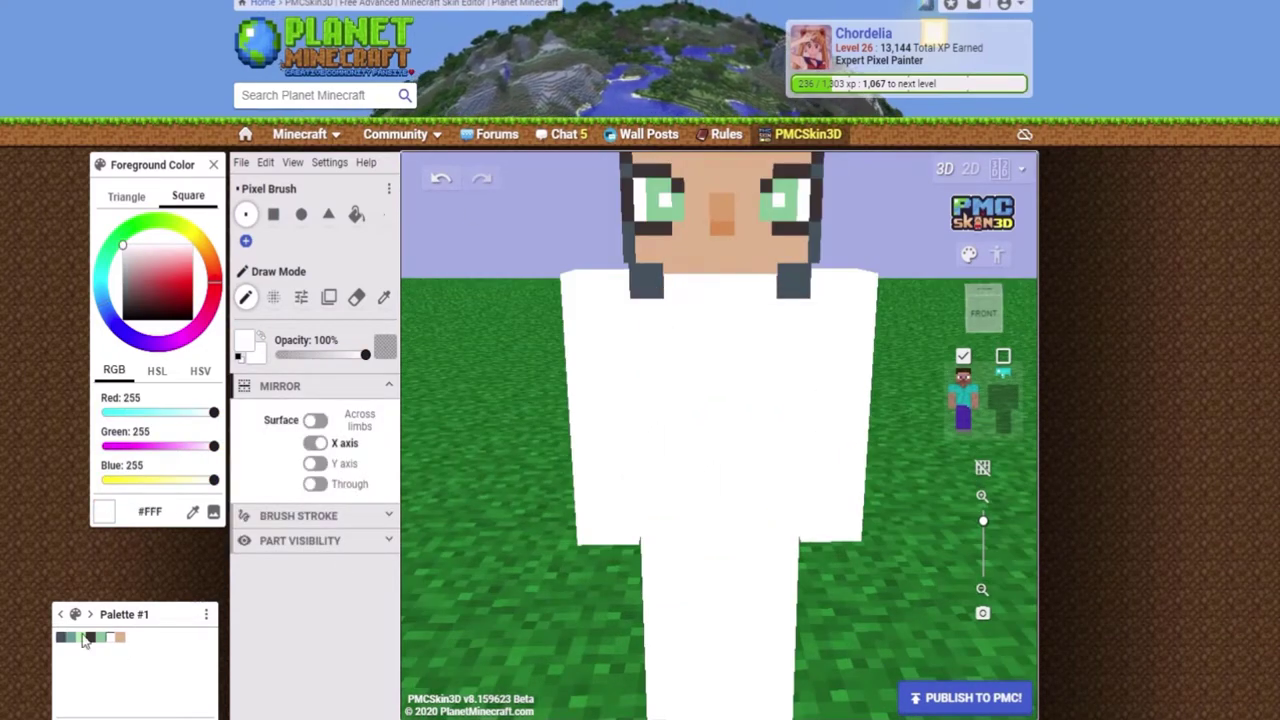
right_drag(645, 304, 617, 353)
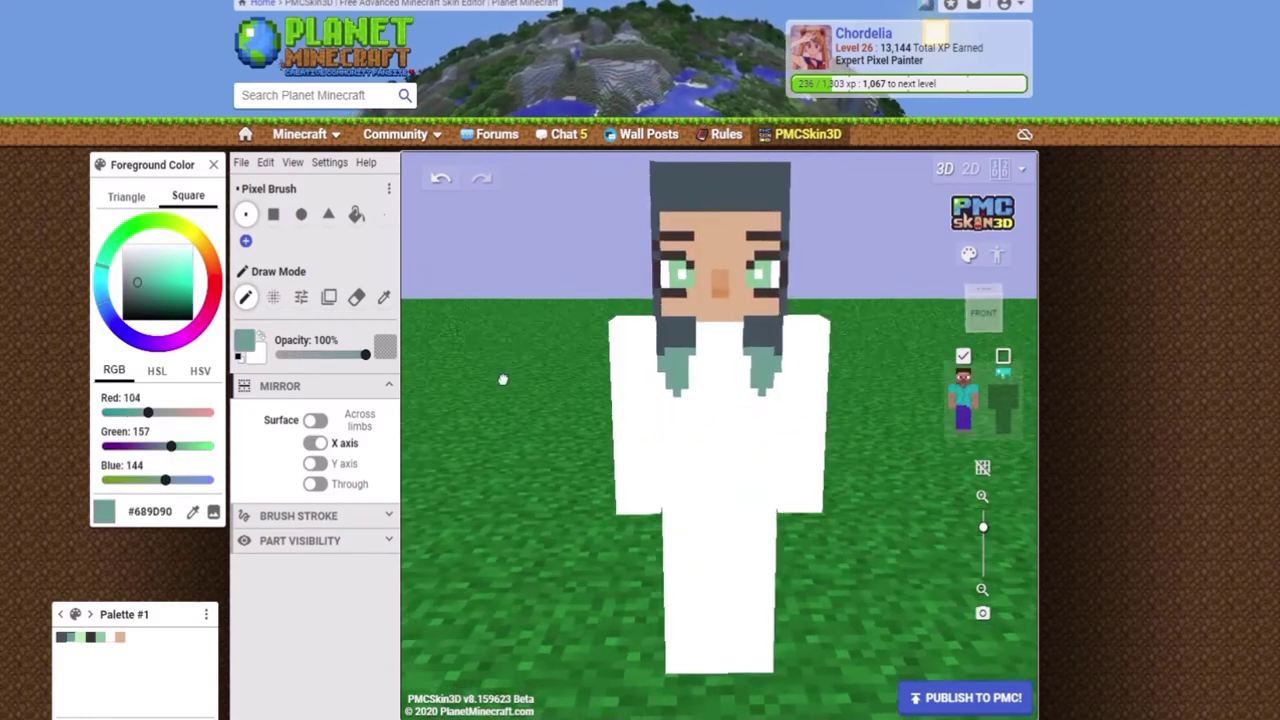
scroll(503, 379, up, 3)
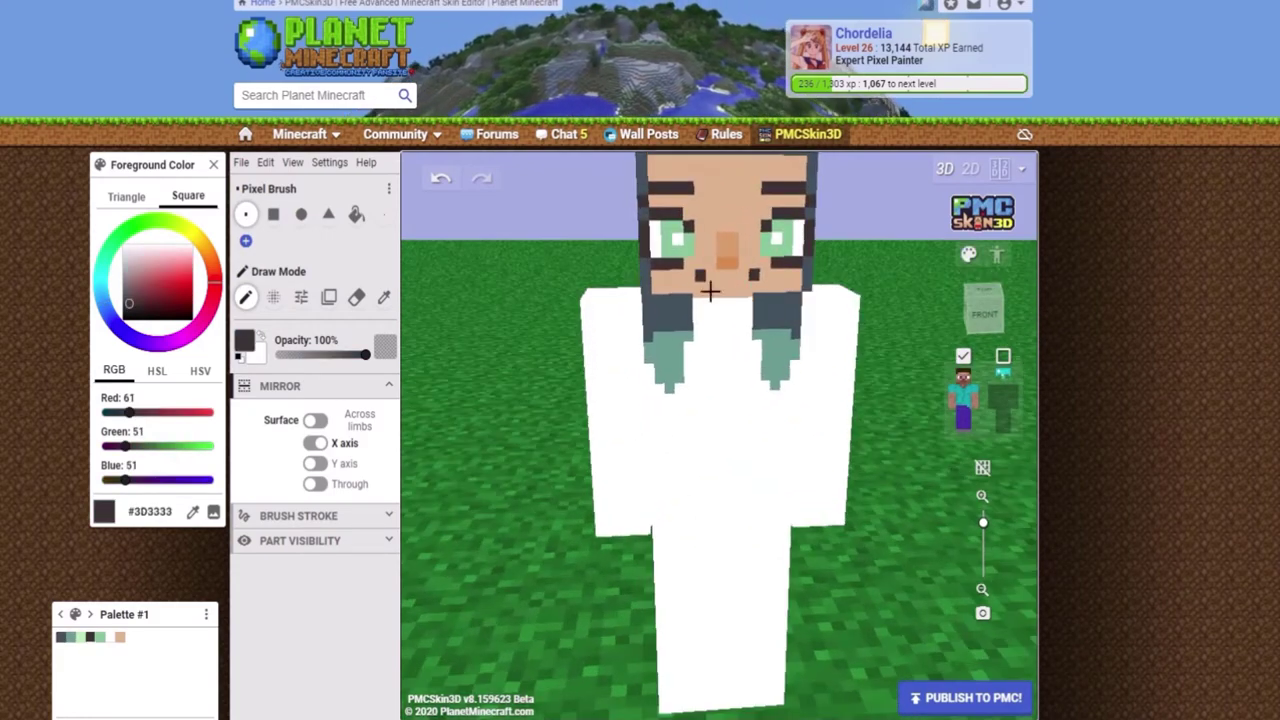
alt+click(700, 277)
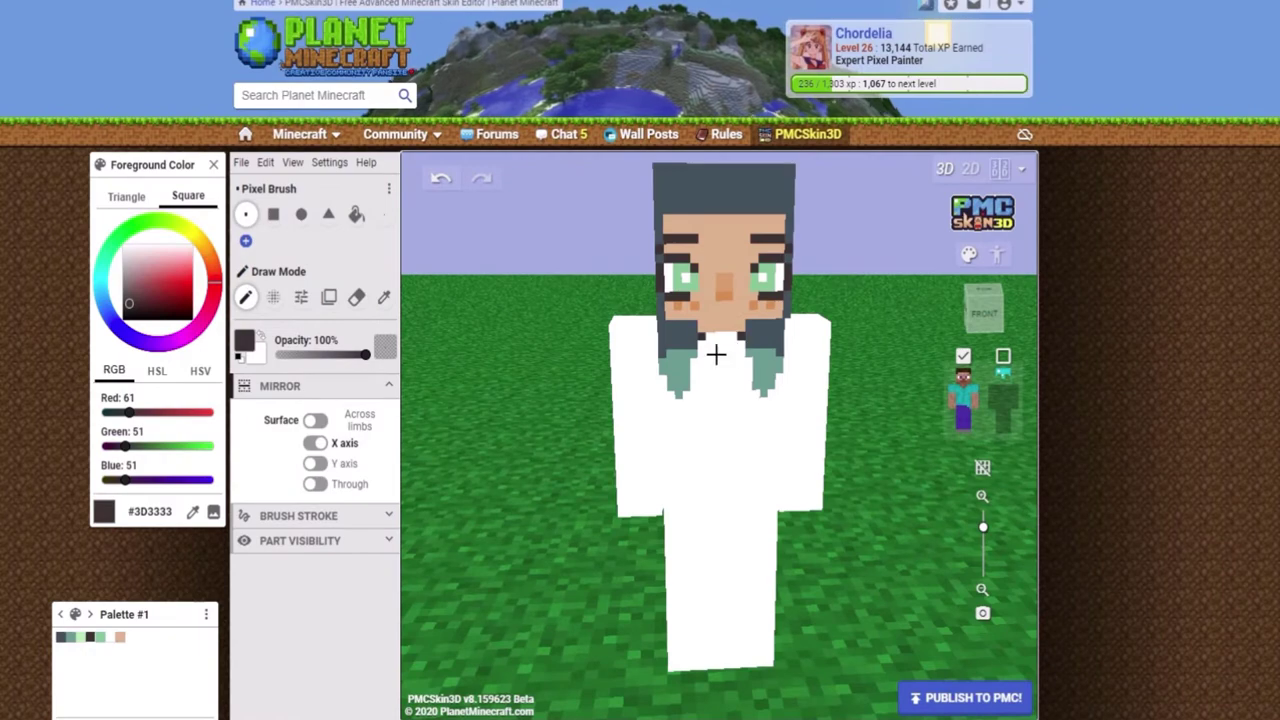
Paint the dark crop top and the mint-green jacket with skin-striped sleeves
mouse_move(716, 354)
mouse_down()
mouse_move(660, 486)
mouse_move(638, 387)
mouse_move(625, 400)
mouse_up()
scroll(625, 400, up, 1)
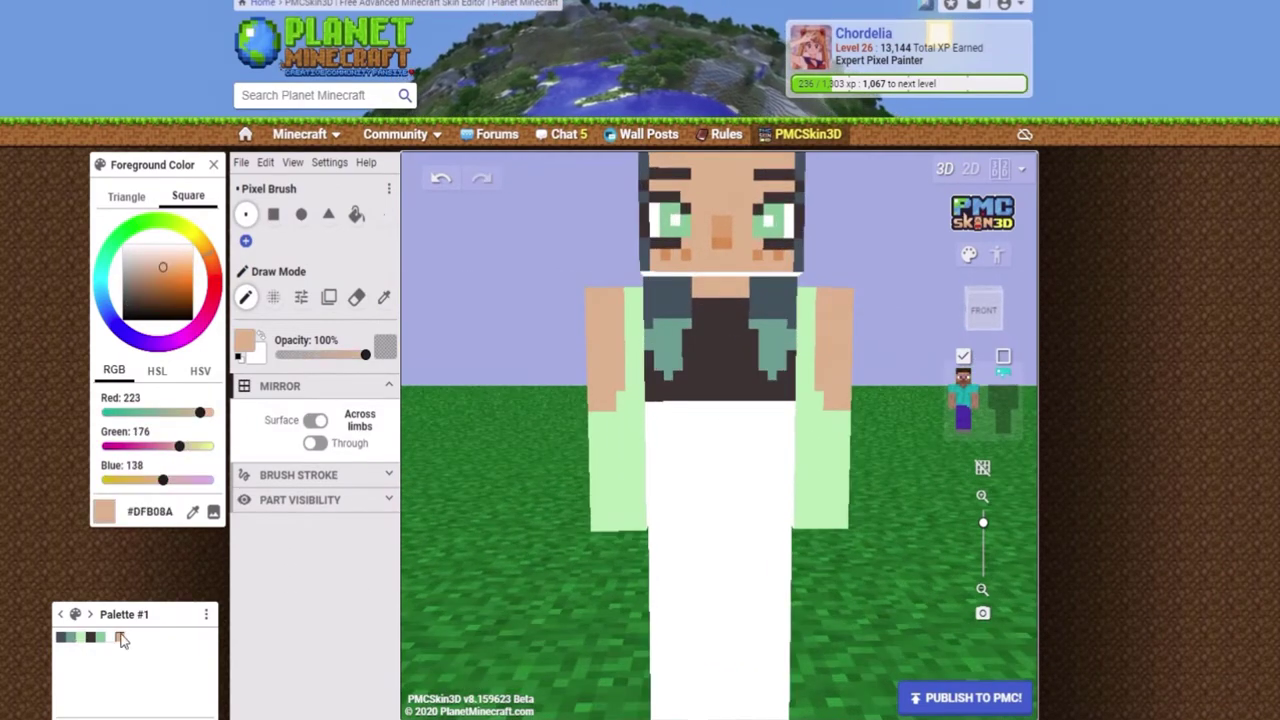
scroll(529, 437, down, 2)
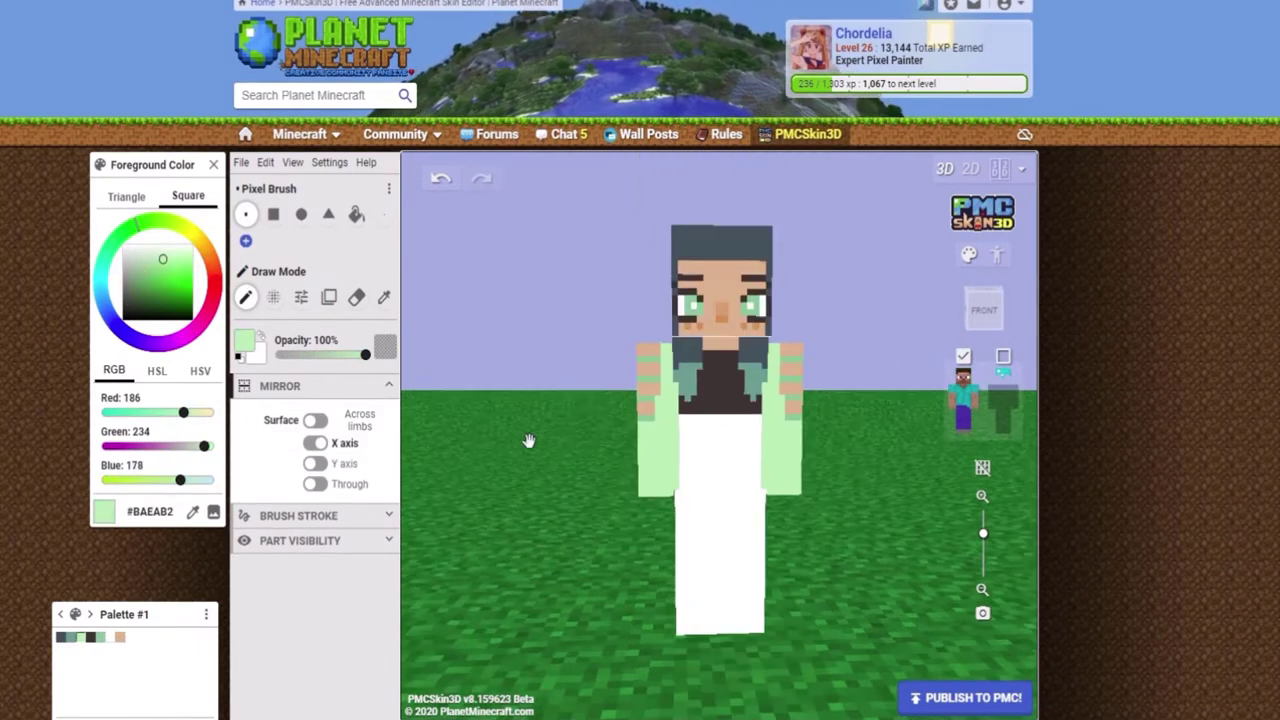
scroll(764, 356, down, 1)
drag(700, 300, 764, 356)
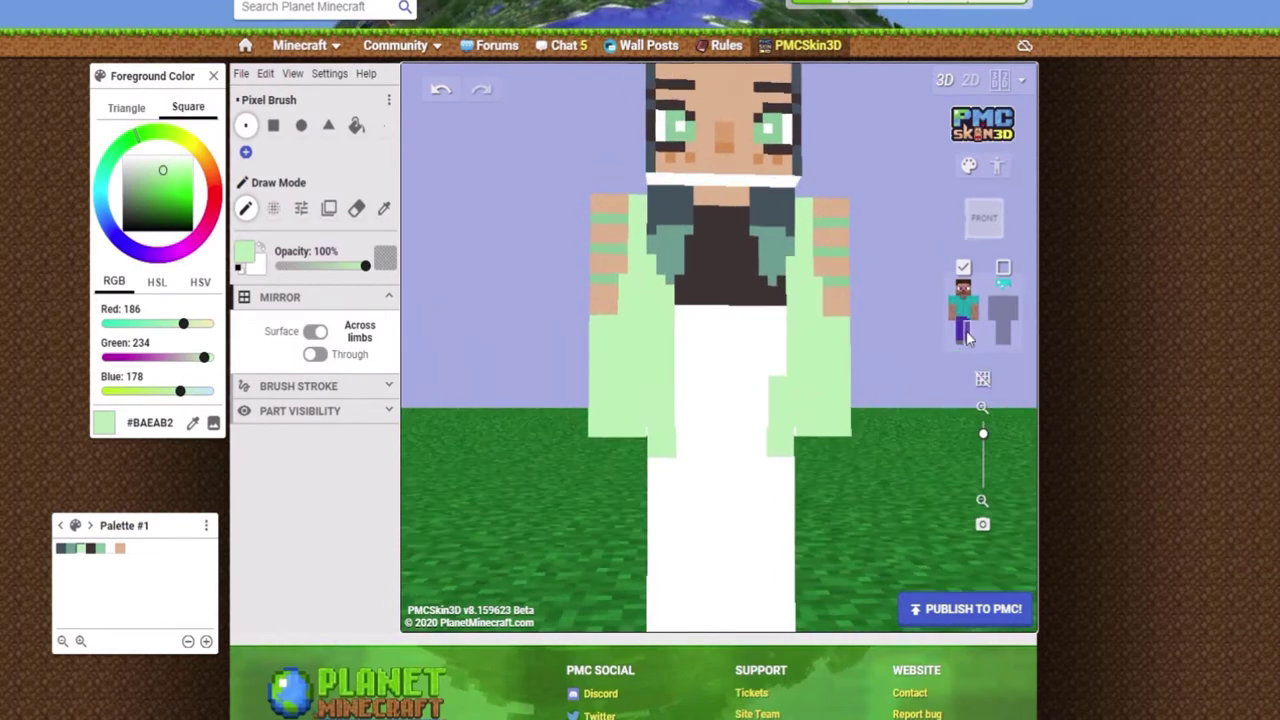
scroll(426, 286, down, 1)
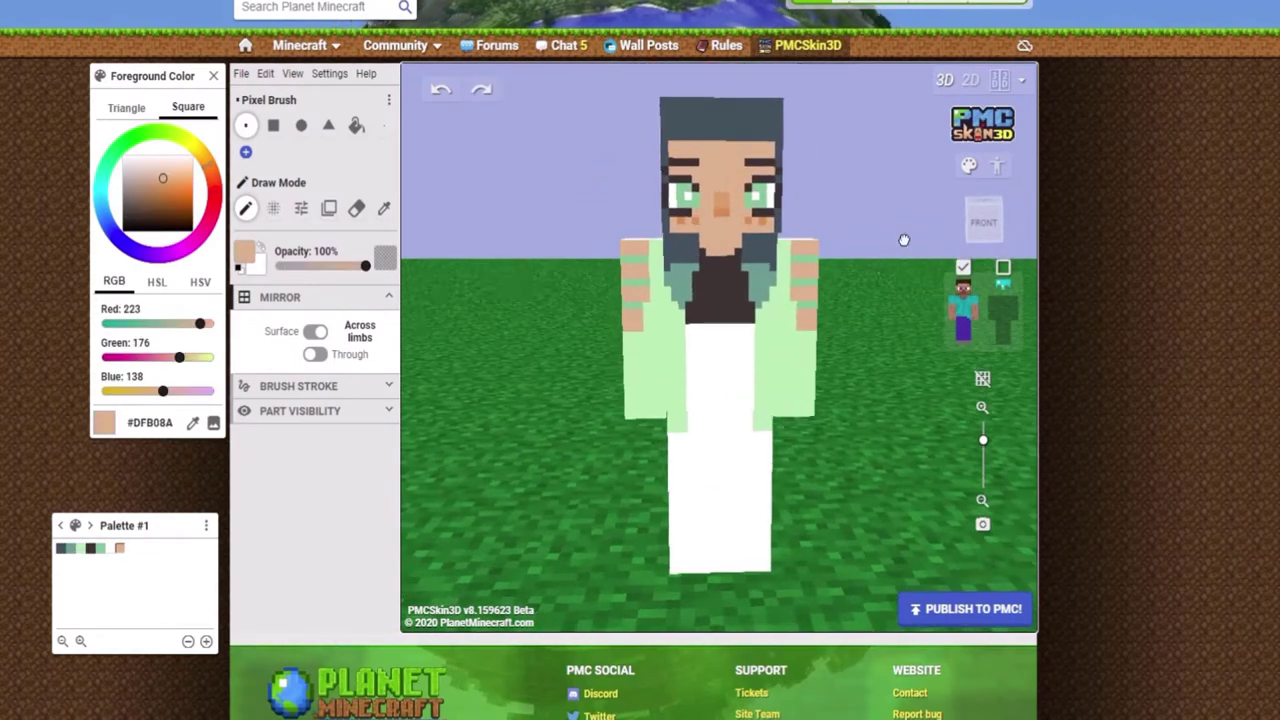
scroll(623, 263, up, 3)
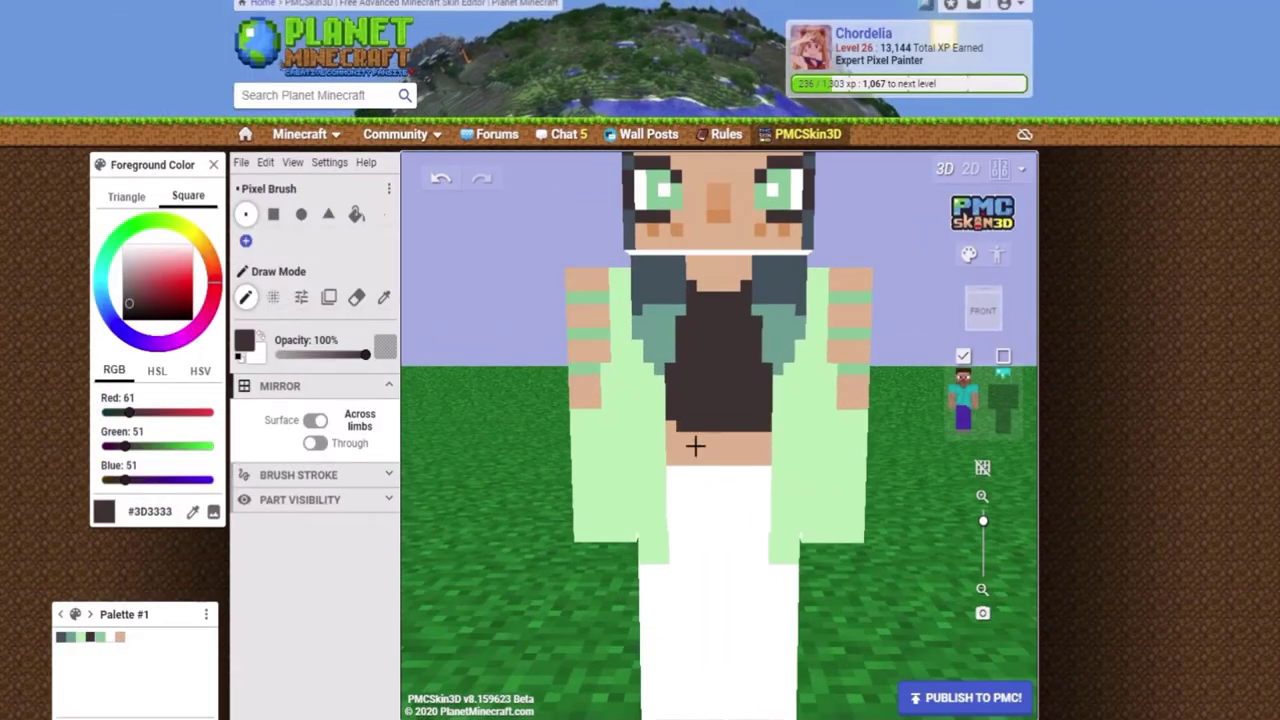
Paint mirrored dark shorts, then sample skin tone #DFB08A and dark top colour #3D3333
click(678, 561)
scroll(750, 517, down, 2)
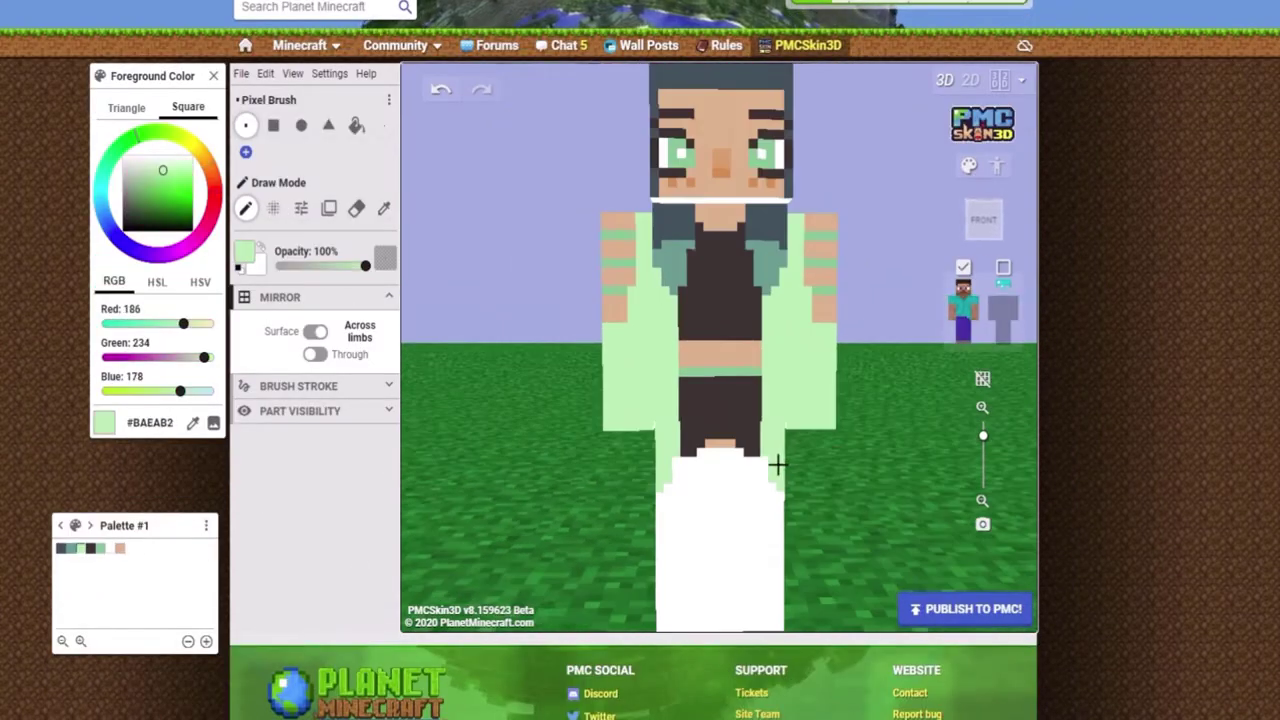
scroll(520, 549, up, 4)
scroll(825, 410, down, 5)
scroll(708, 245, up, 3)
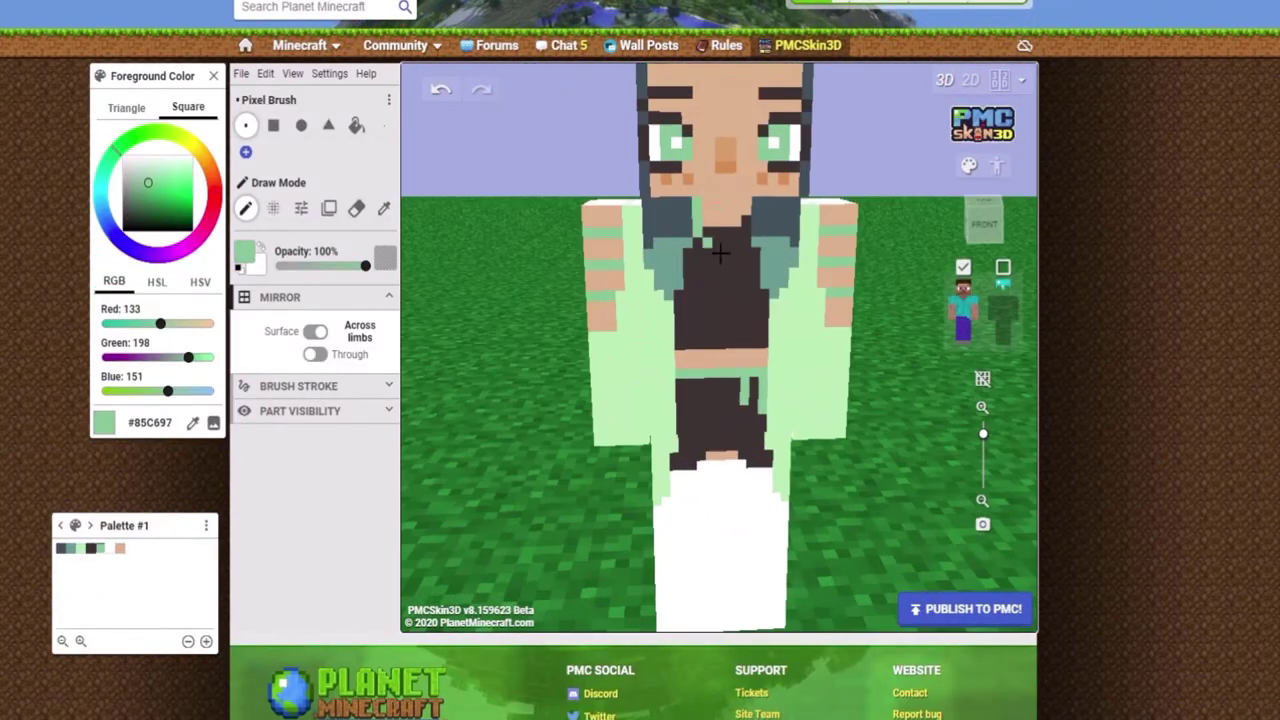
scroll(558, 367, down, 2)
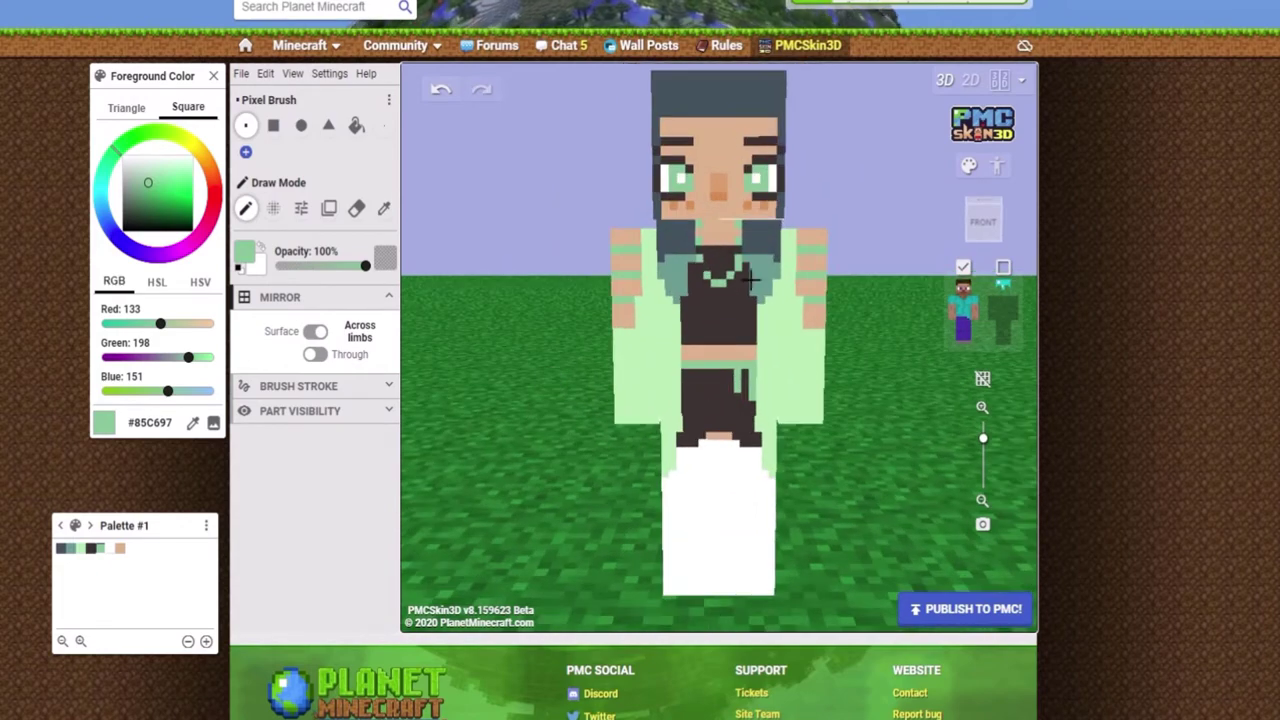
scroll(505, 352, up, 1)
alt+click(720, 180)
alt+click(757, 245)
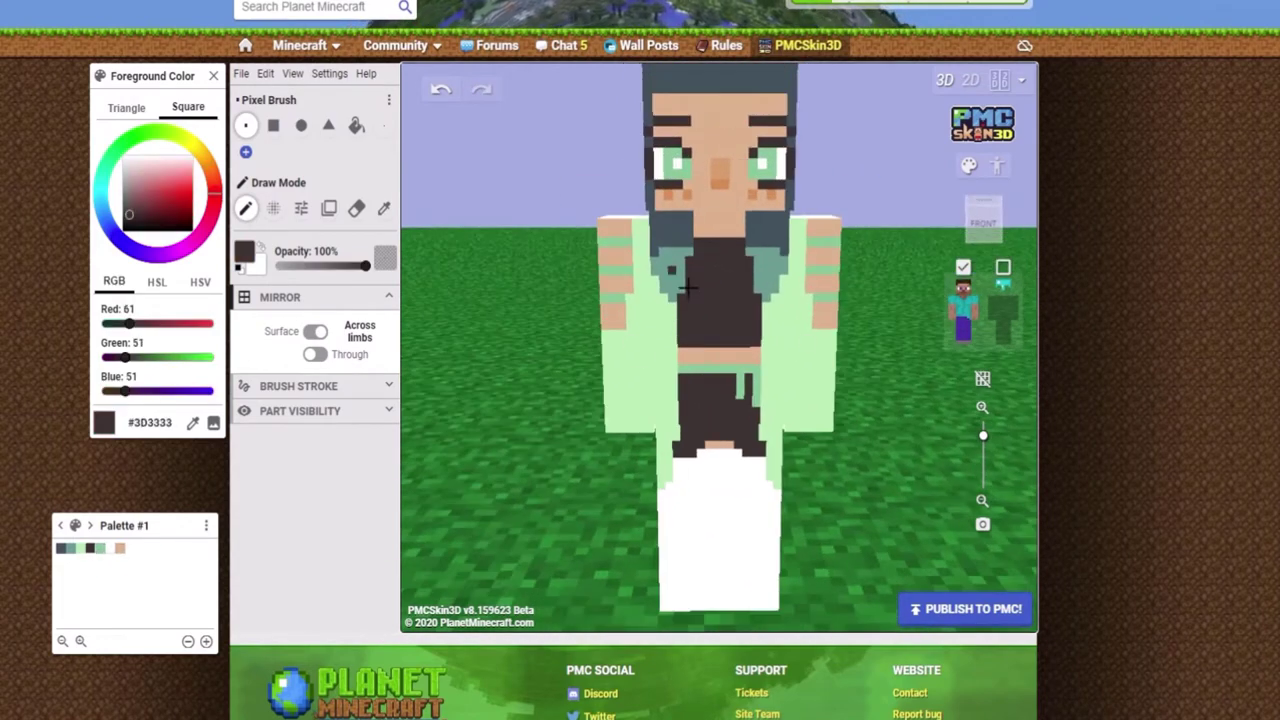
Fill the white legs with skin tone #DFB08A using the Paint Bucket
scroll(714, 366, up, 1)
alt+click(753, 284)
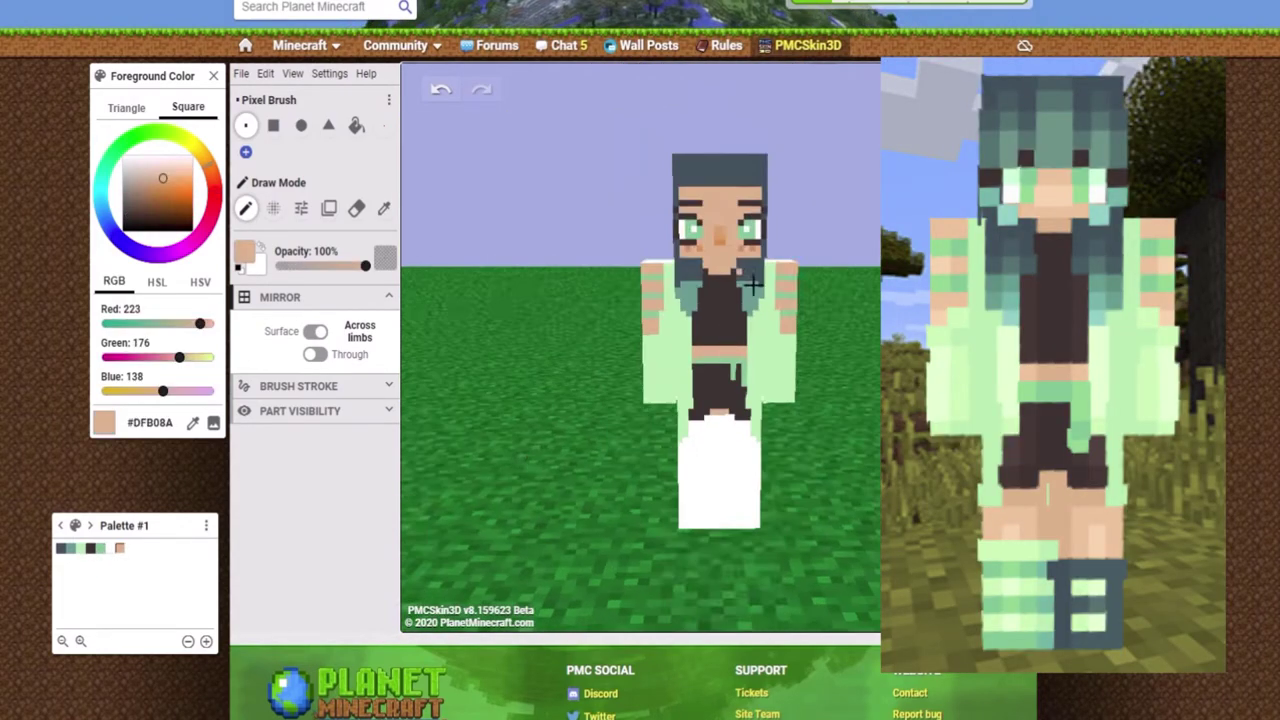
key(g)
click(740, 595)
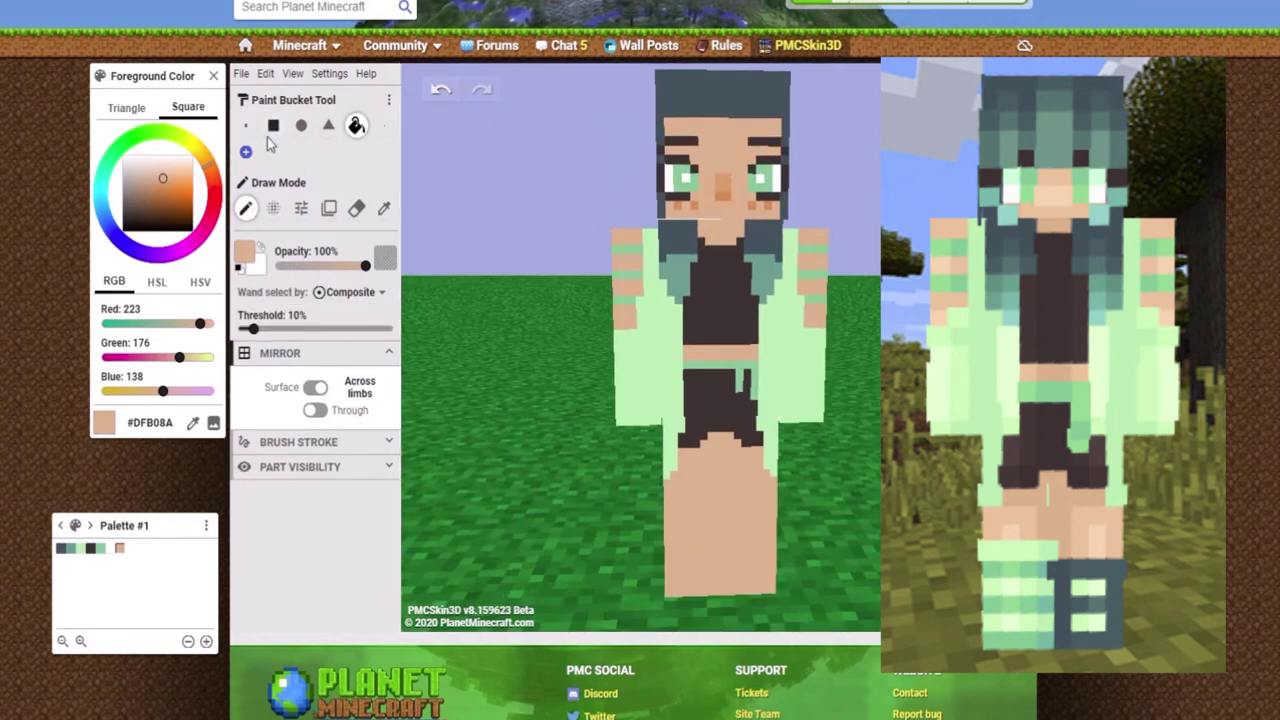
Paint a mint-striped sock on one leg with a 2×2 Square Brush
click(273, 125)
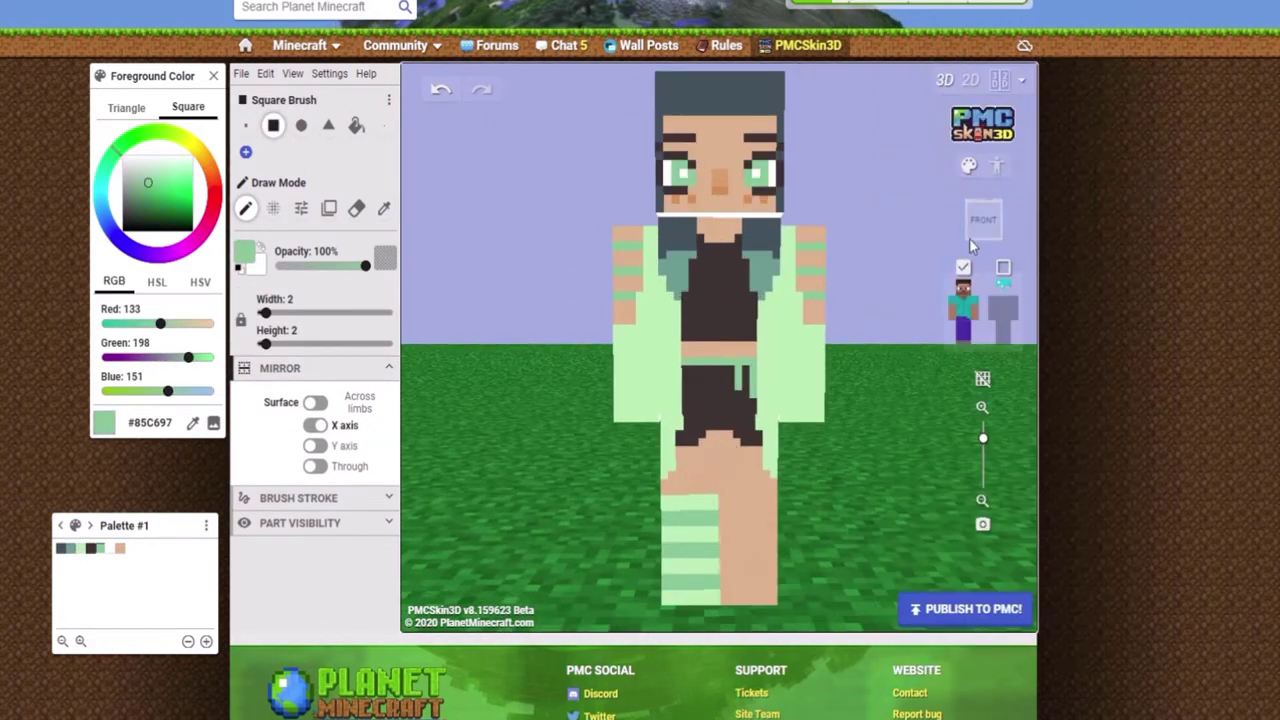
key(b)
key(i)
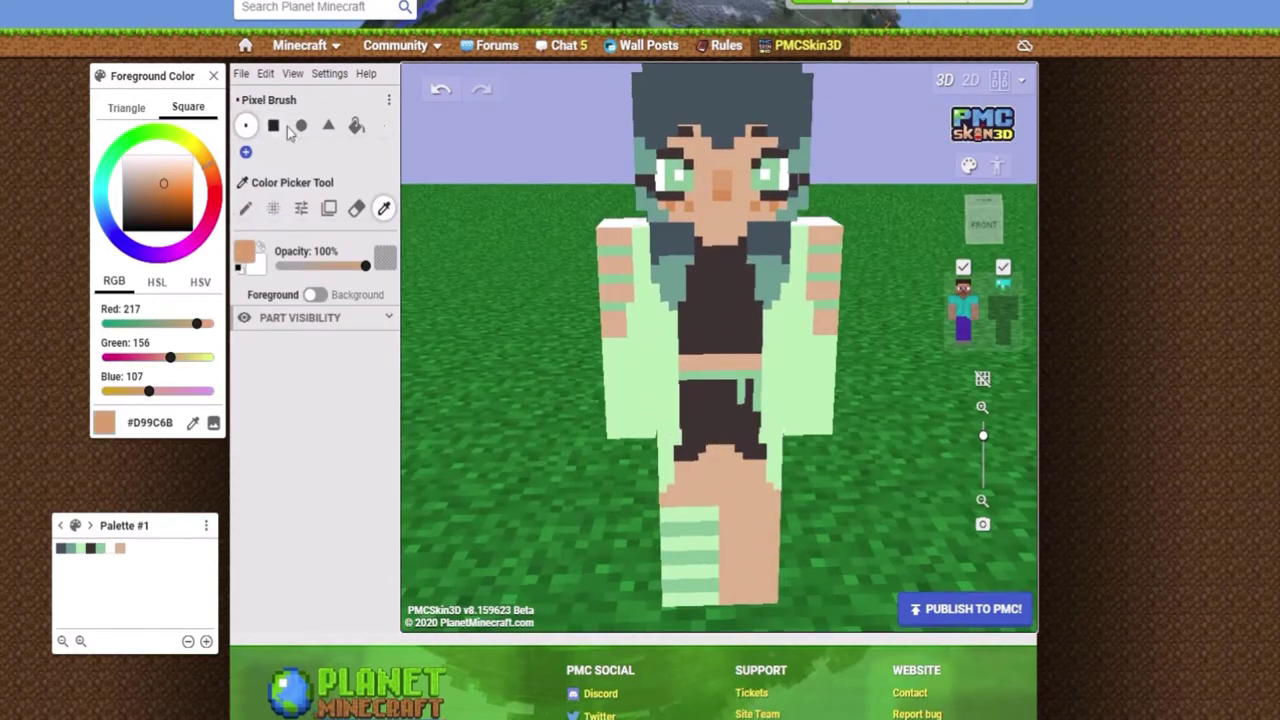
key(b)
mouse_move(560, 260)
mouse_down()
mouse_move(550, 300)
mouse_move(537, 232)
mouse_up()
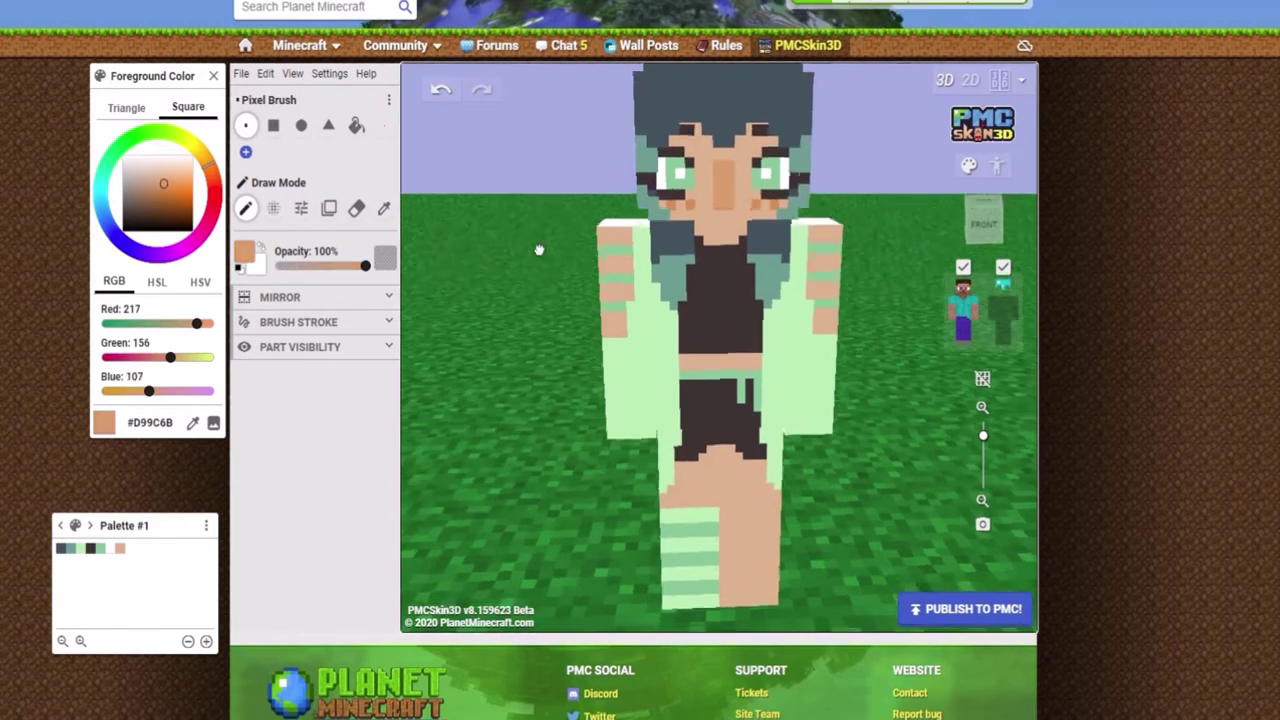
scroll(535, 248, down, 2)
click(1003, 268)
scroll(700, 300, up, 3)
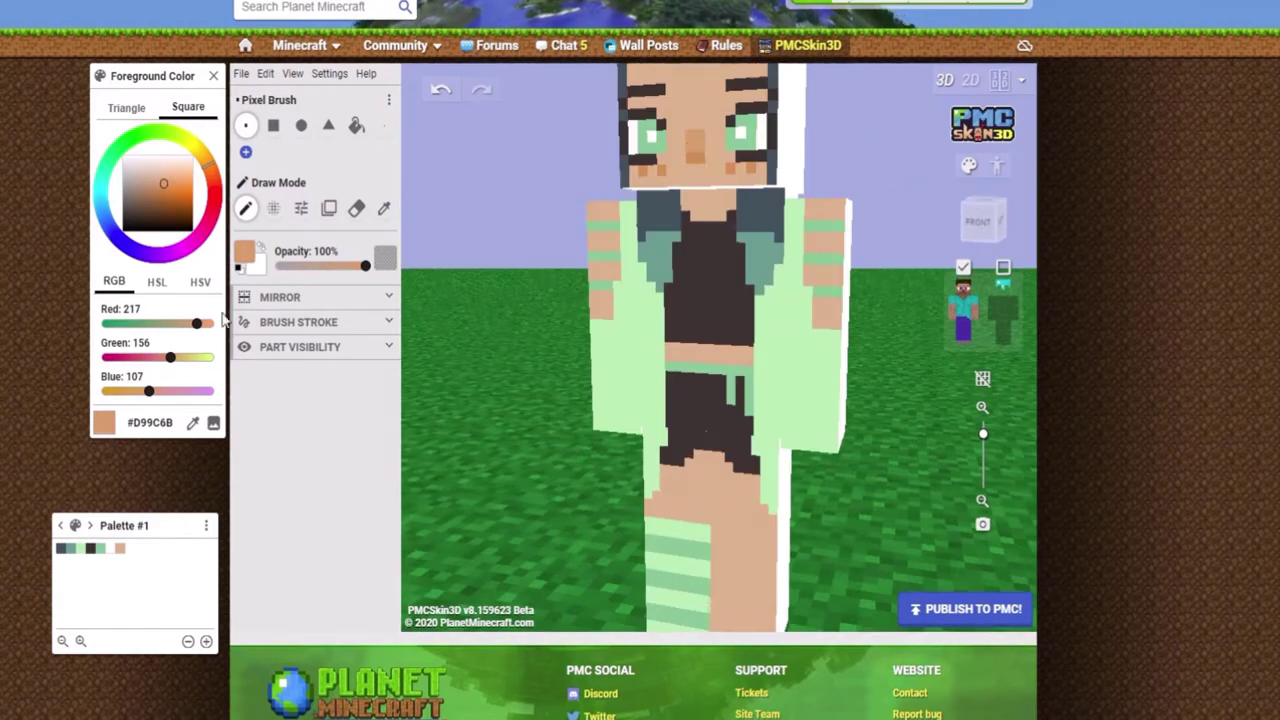
click(1003, 268)
Paint the other leg's dark grey sock with light and mid green stripes
alt+click(645, 275)
scroll(640, 265, up, 3)
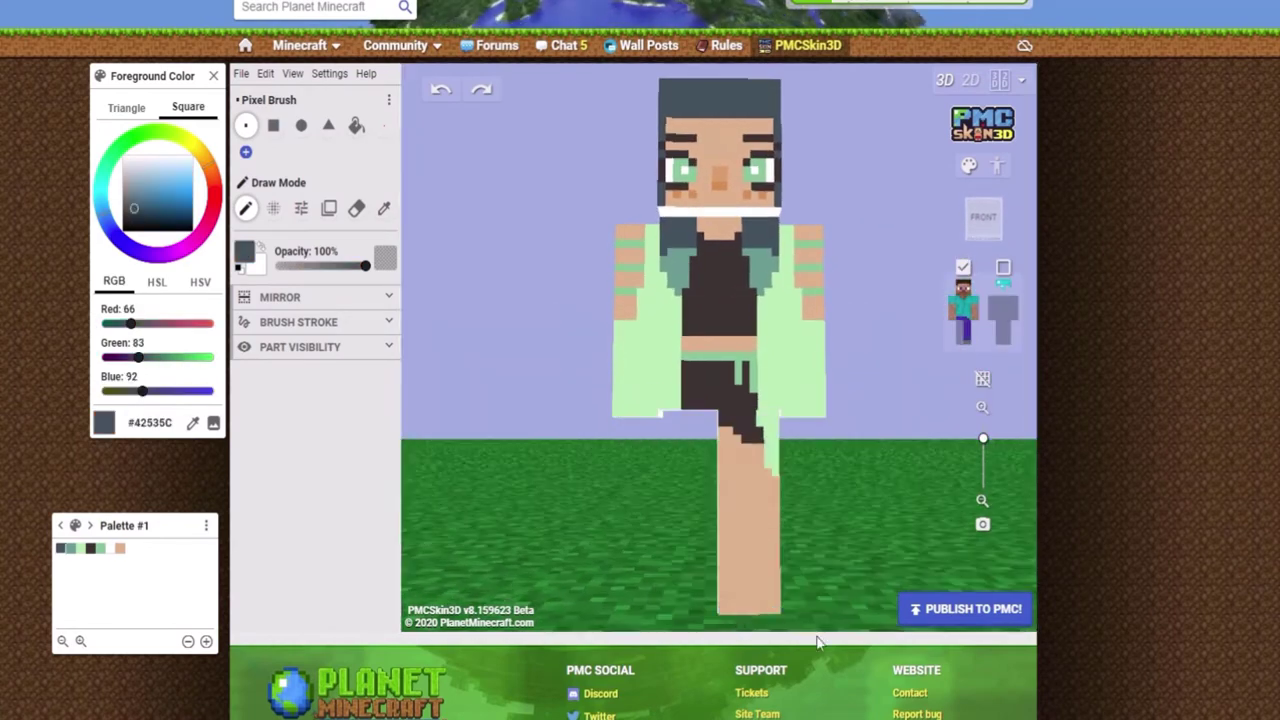
click(97, 549)
alt+click(760, 565)
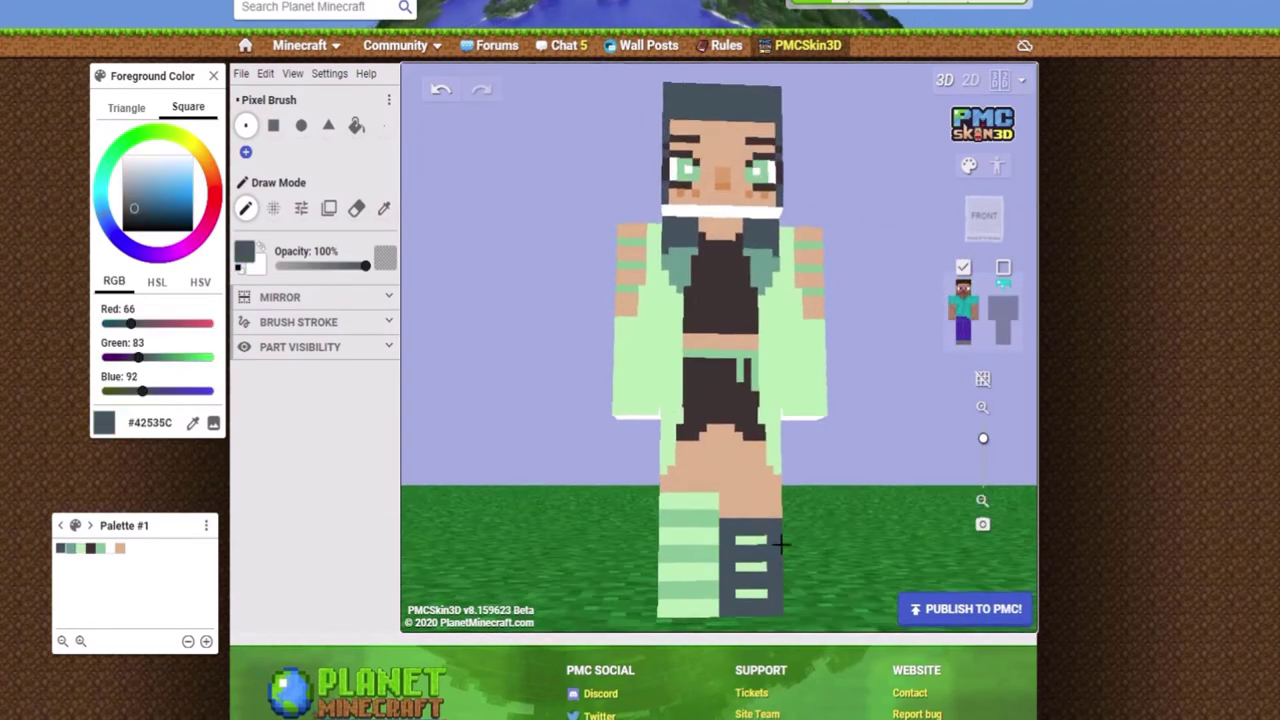
alt+drag(777, 543, 737, 508)
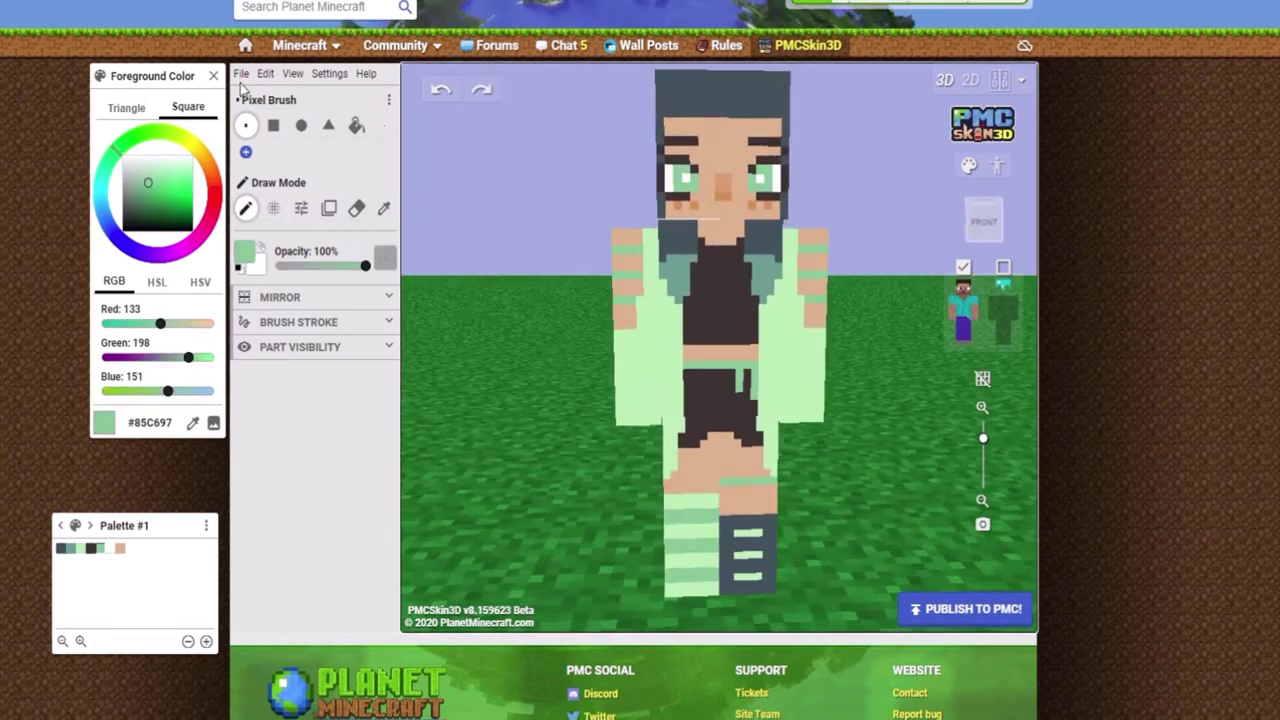
scroll(820, 491, up, 5)
Turn to the back and paint slate-grey hair with teal ends over the mint jacket
scroll(737, 363, down, 5)
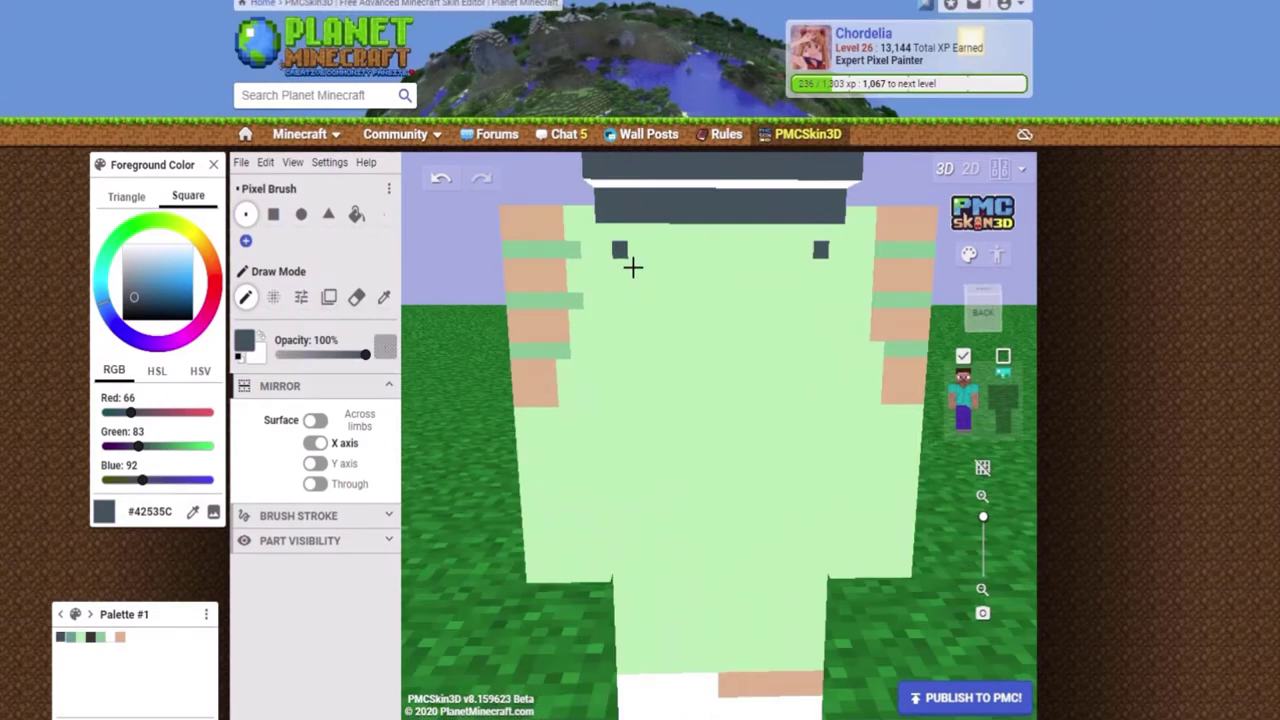
mouse_move(631, 266)
mouse_down()
mouse_move(840, 352)
mouse_move(500, 423)
mouse_up()
scroll(697, 369, up, 2)
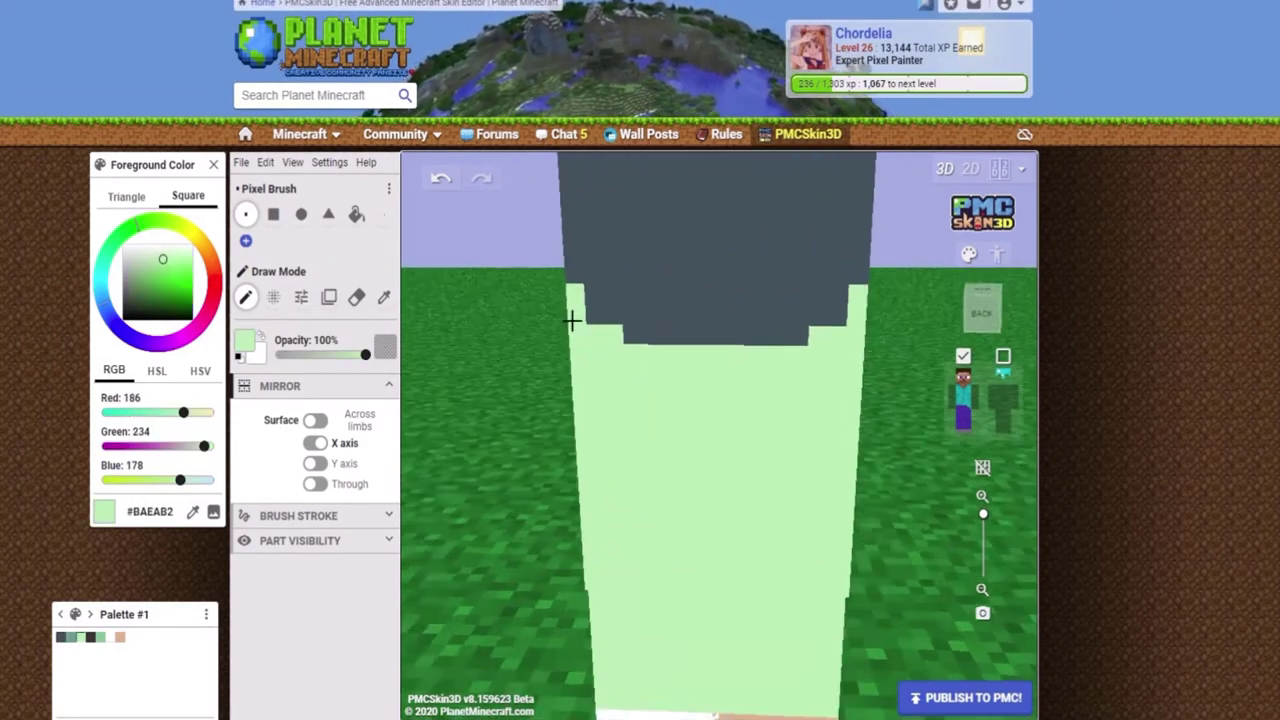
click(390, 516)
drag(513, 361, 600, 390)
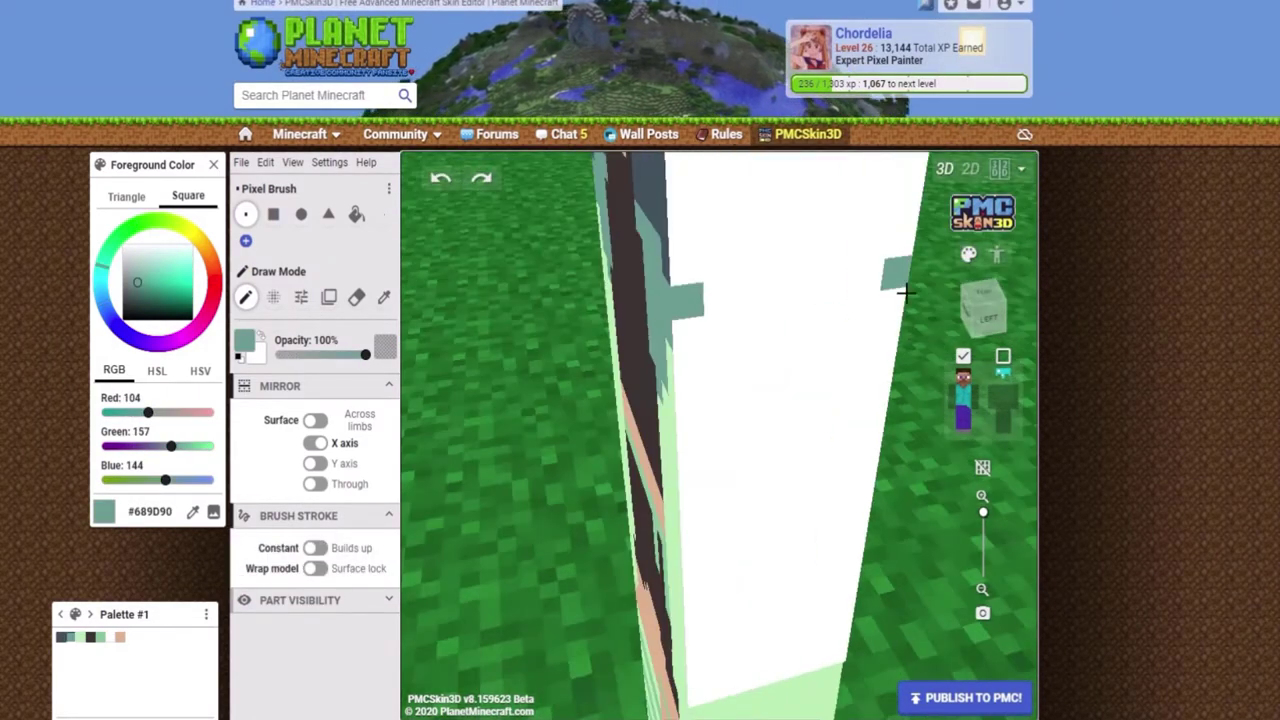
click(109, 640)
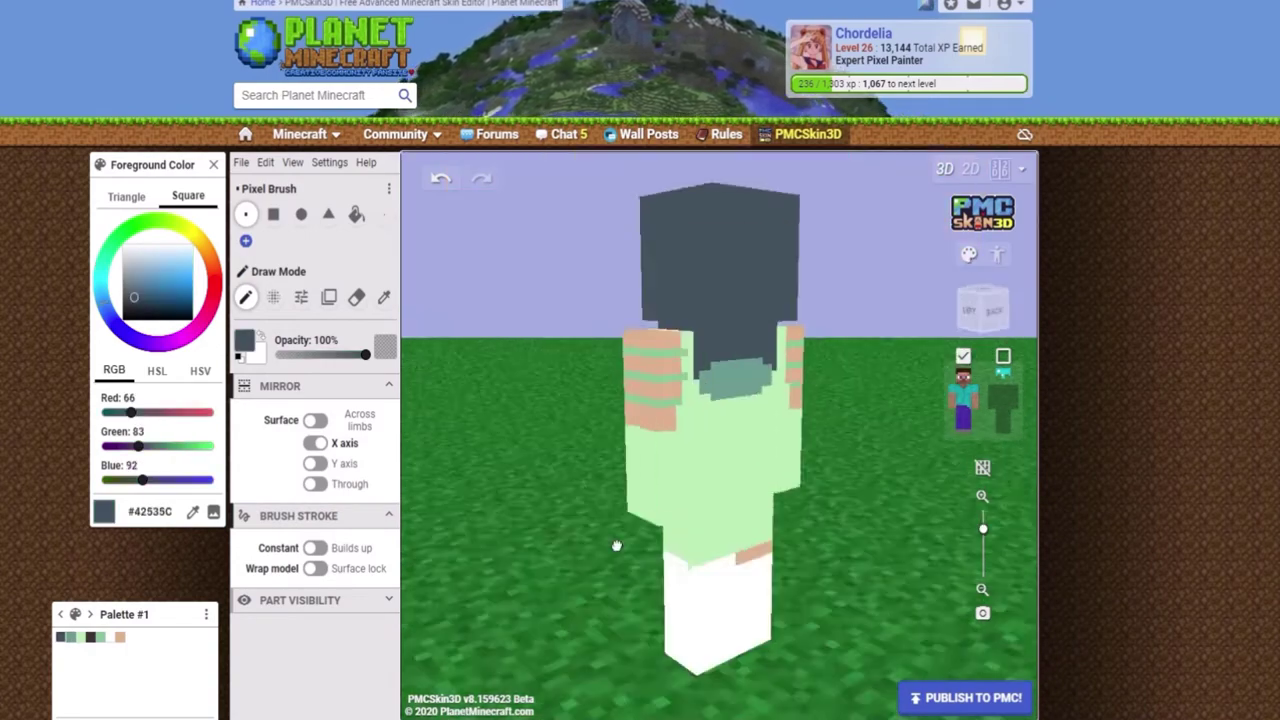
click(389, 516)
click(389, 386)
click(66, 640)
Refine the dark lashes around the eyes using dark and skin tones sampled from the face
click(119, 637)
drag(820, 420, 837, 290)
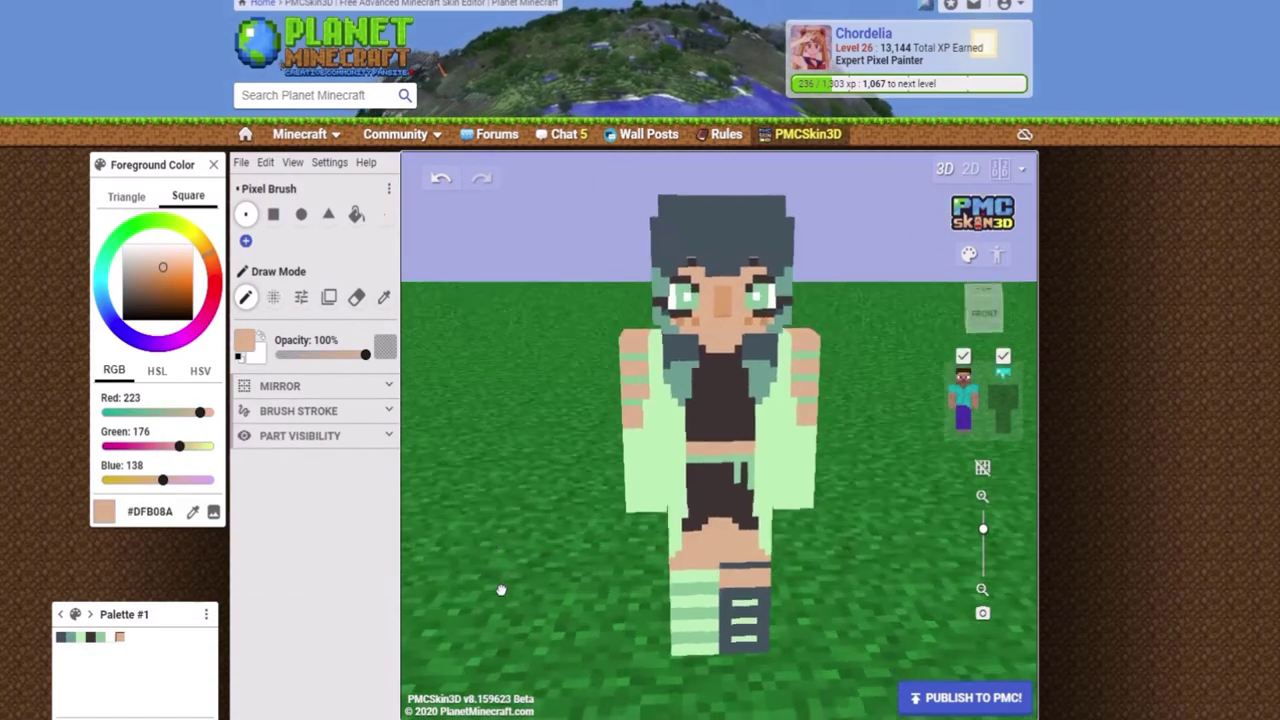
scroll(472, 354, up, 2)
click(389, 386)
scroll(573, 357, up, 2)
alt+click(778, 305)
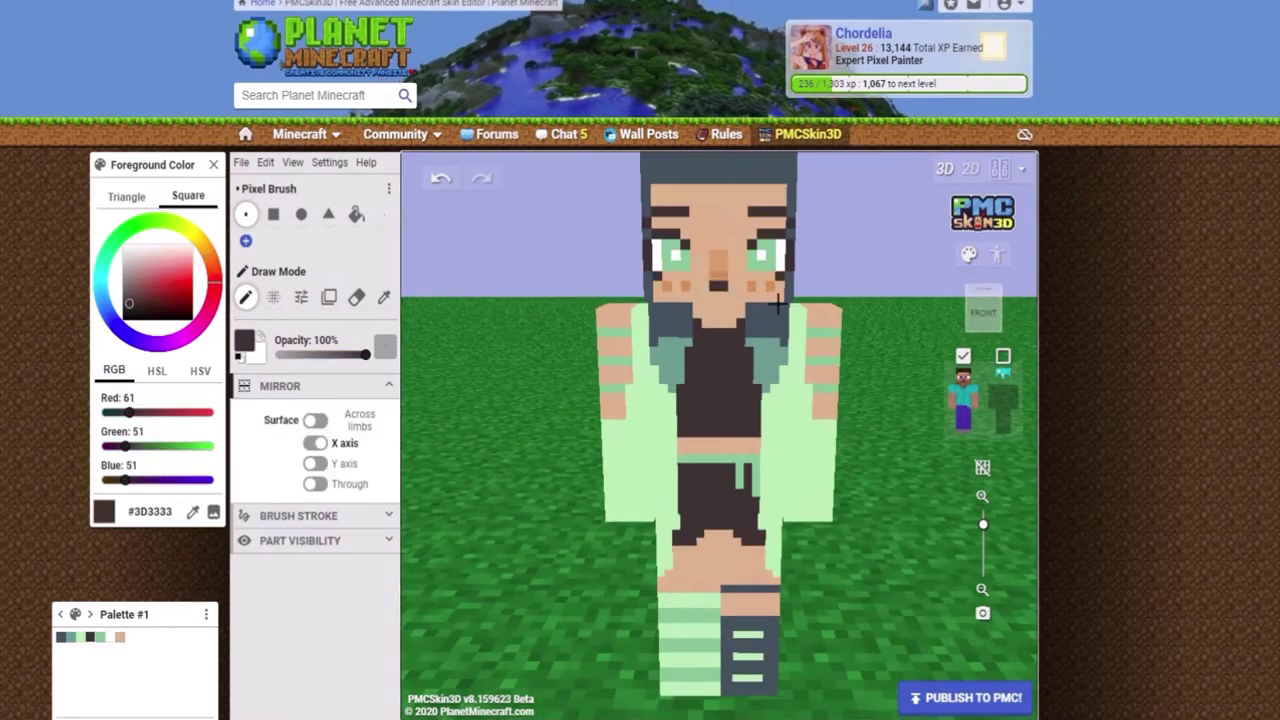
alt+click(676, 290)
Add white and teal highlights beside the green irises
scroll(534, 322, up, 1)
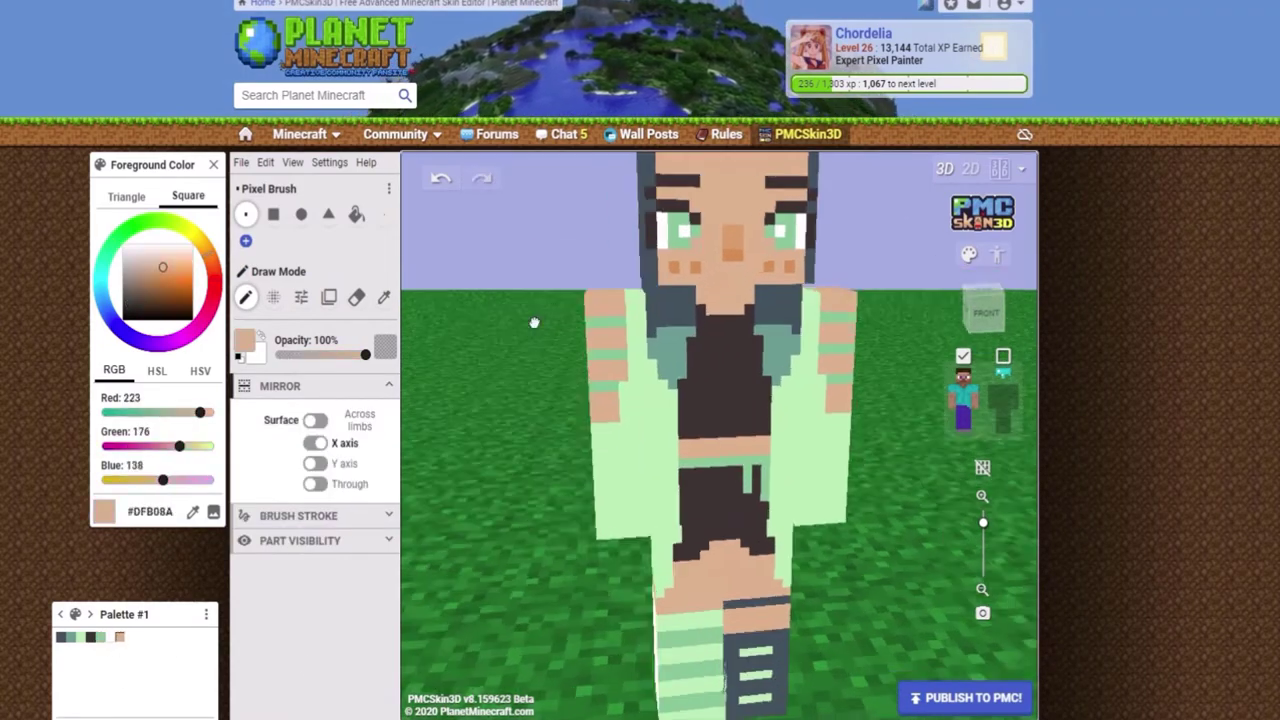
scroll(850, 310, down, 1)
alt+click(792, 287)
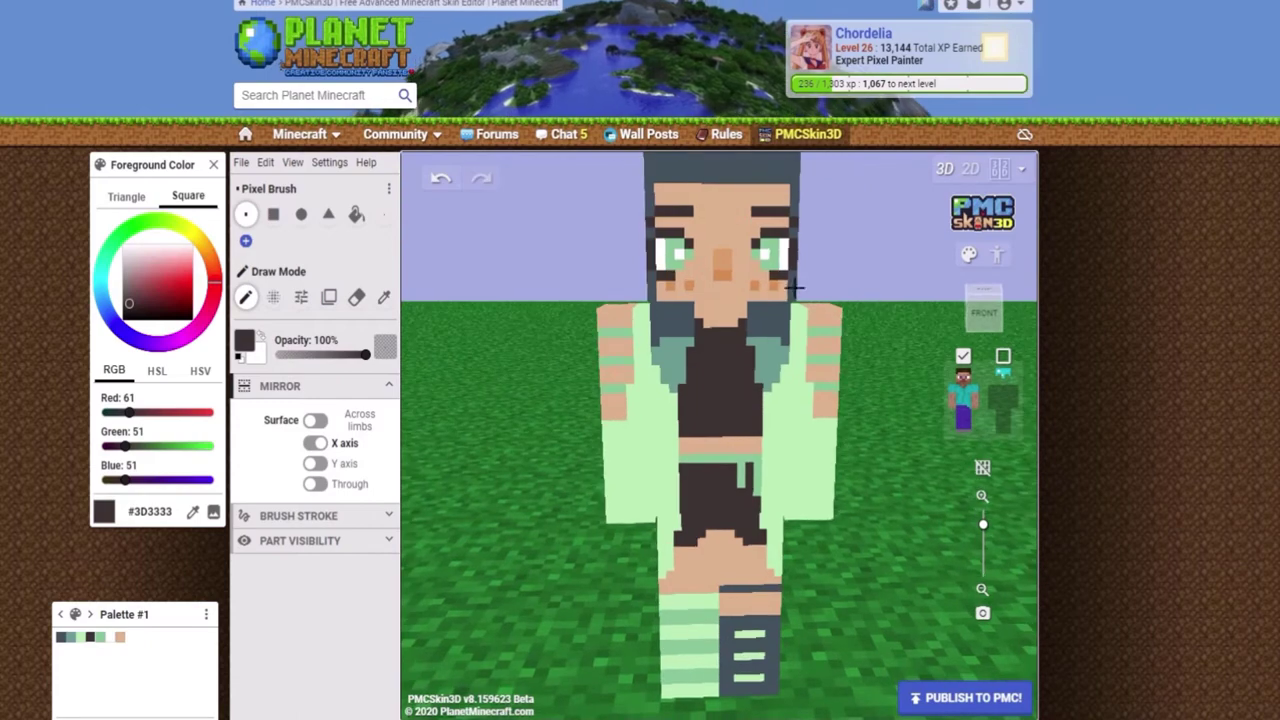
drag(792, 287, 806, 260)
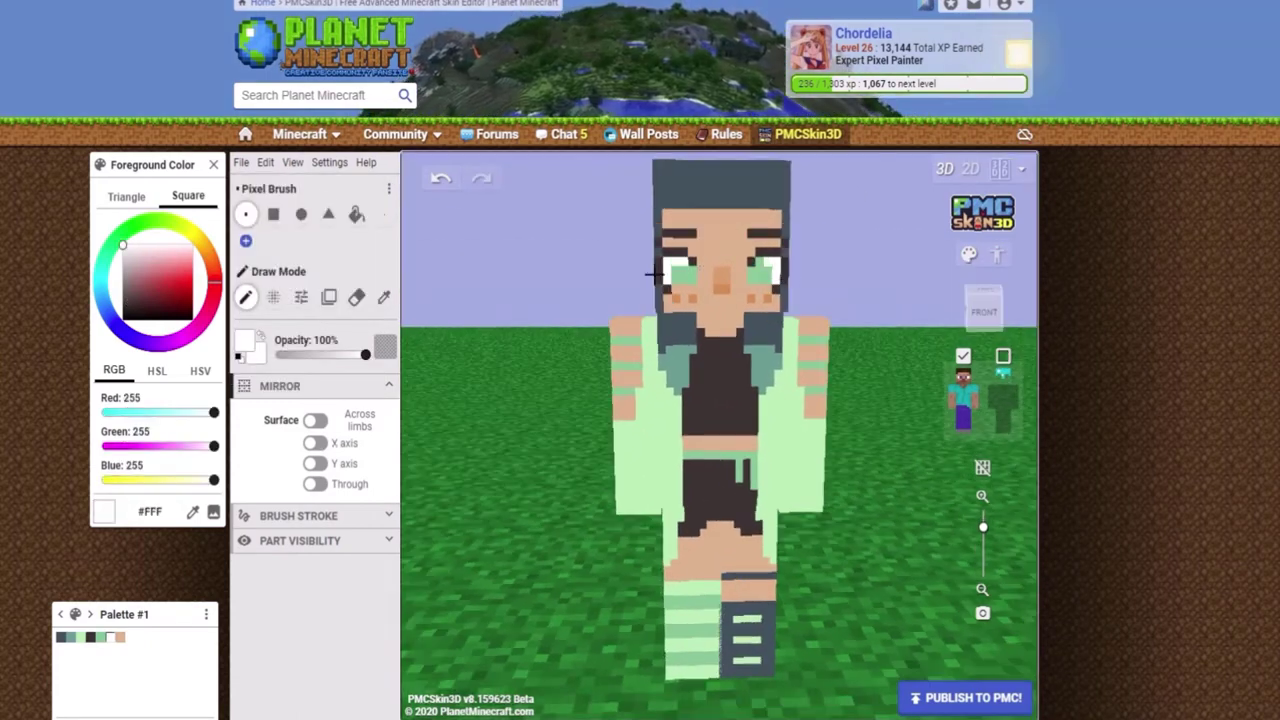
alt+click(767, 263)
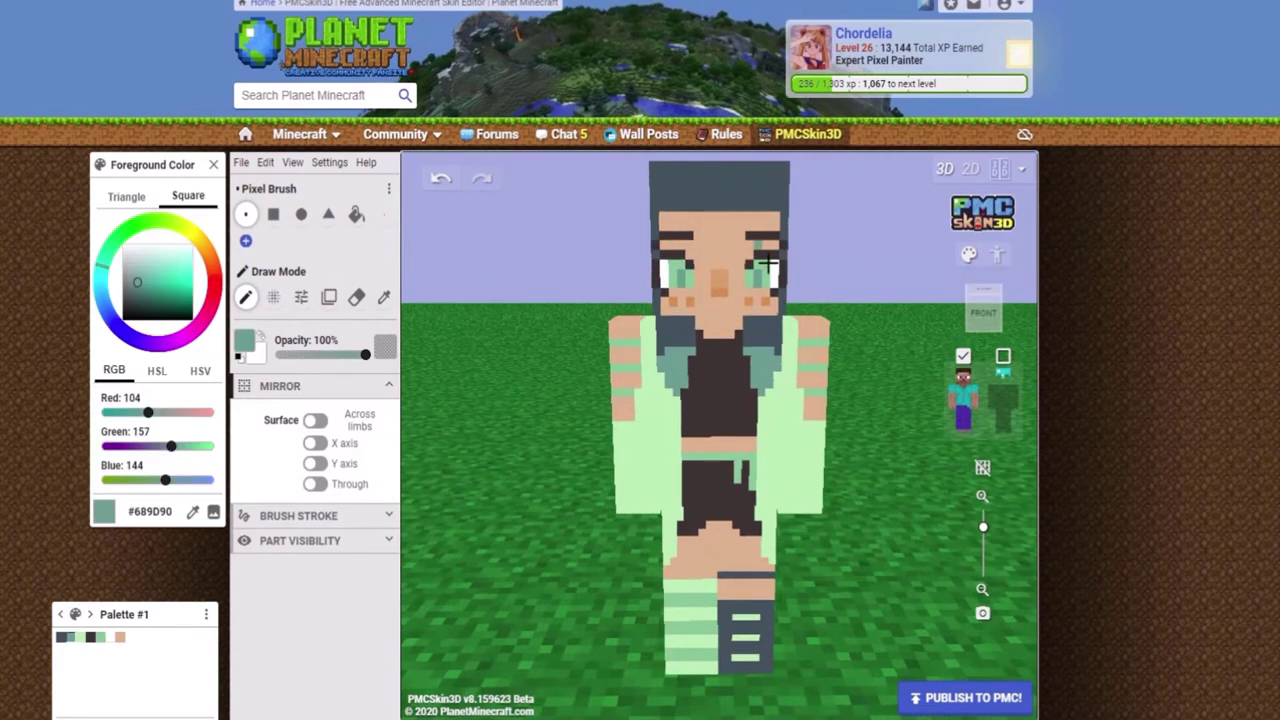
alt+click(686, 566)
drag(686, 566, 620, 580)
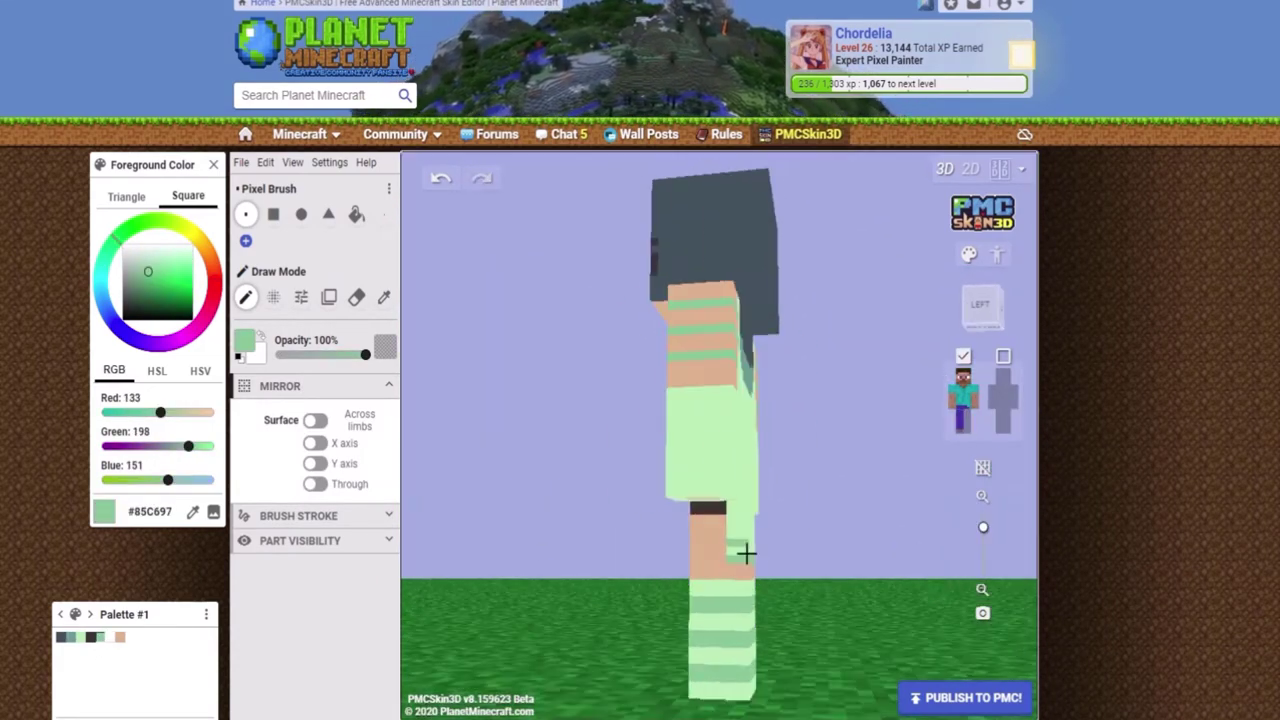
Show only the legs and paint darker green stripes around the back and sides of the socks
drag(600, 450, 440, 590)
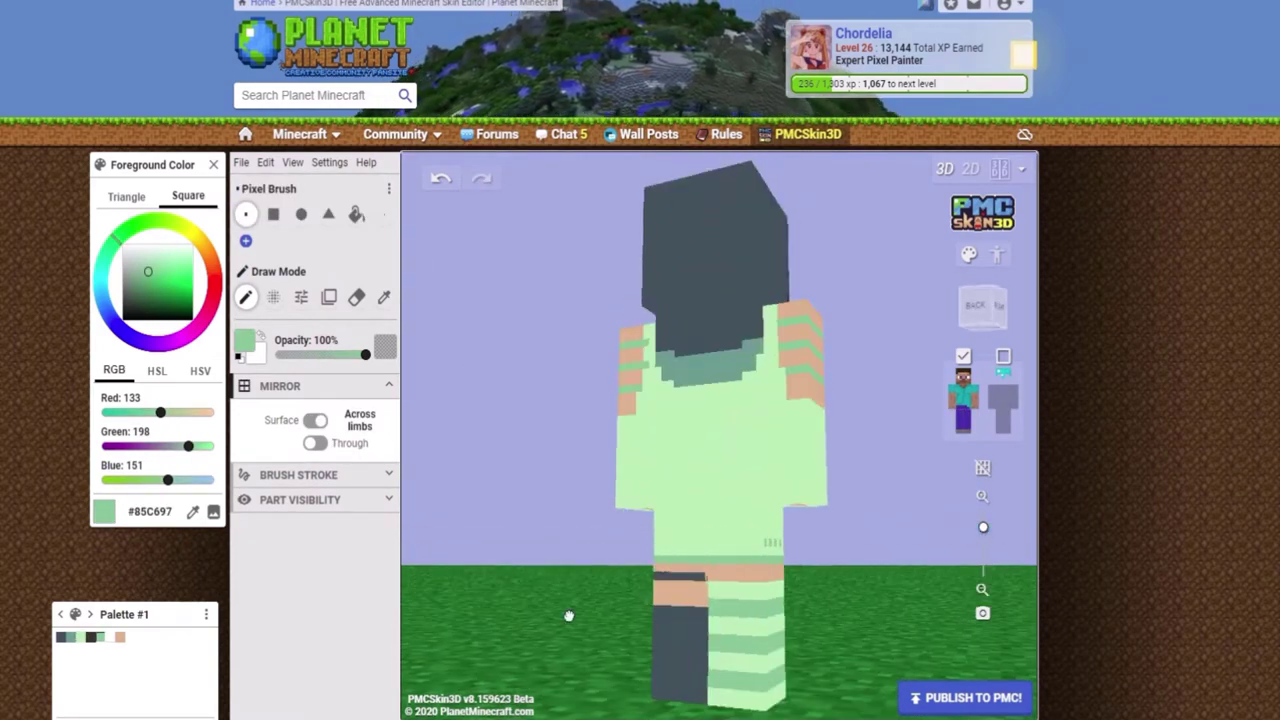
drag(730, 560, 690, 560)
alt+click(700, 600)
click(975, 423)
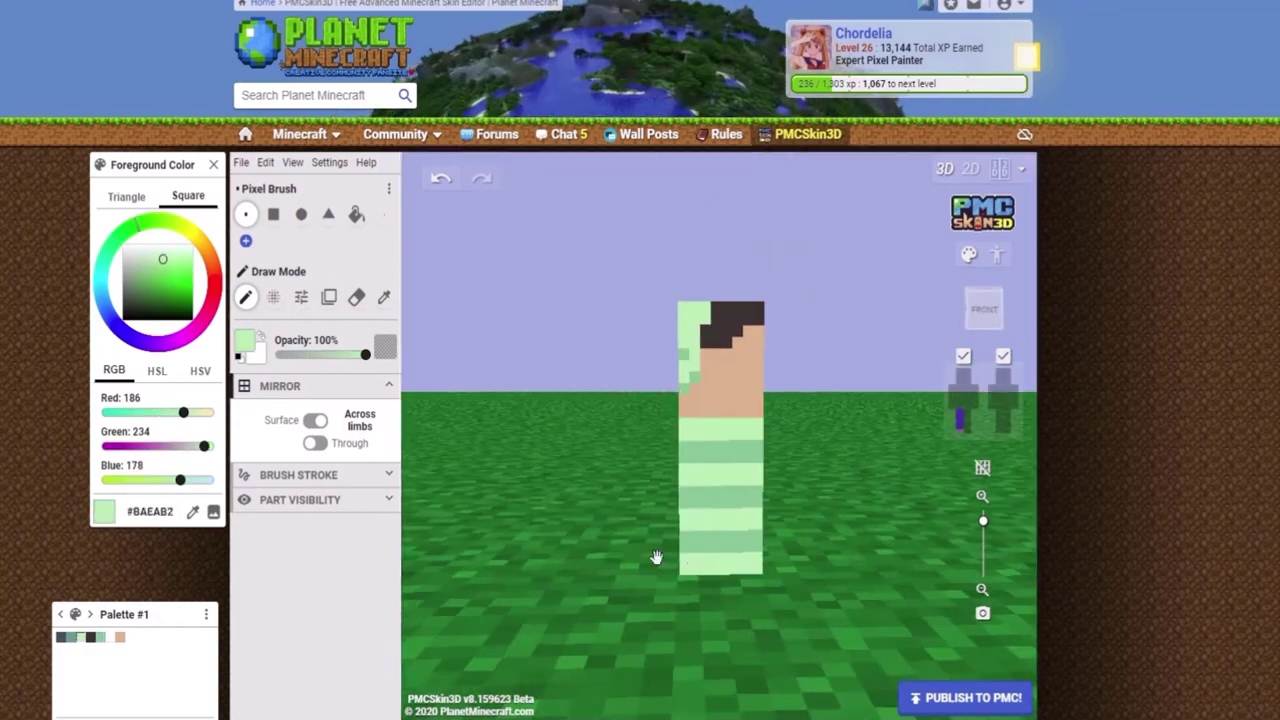
drag(768, 453, 695, 542)
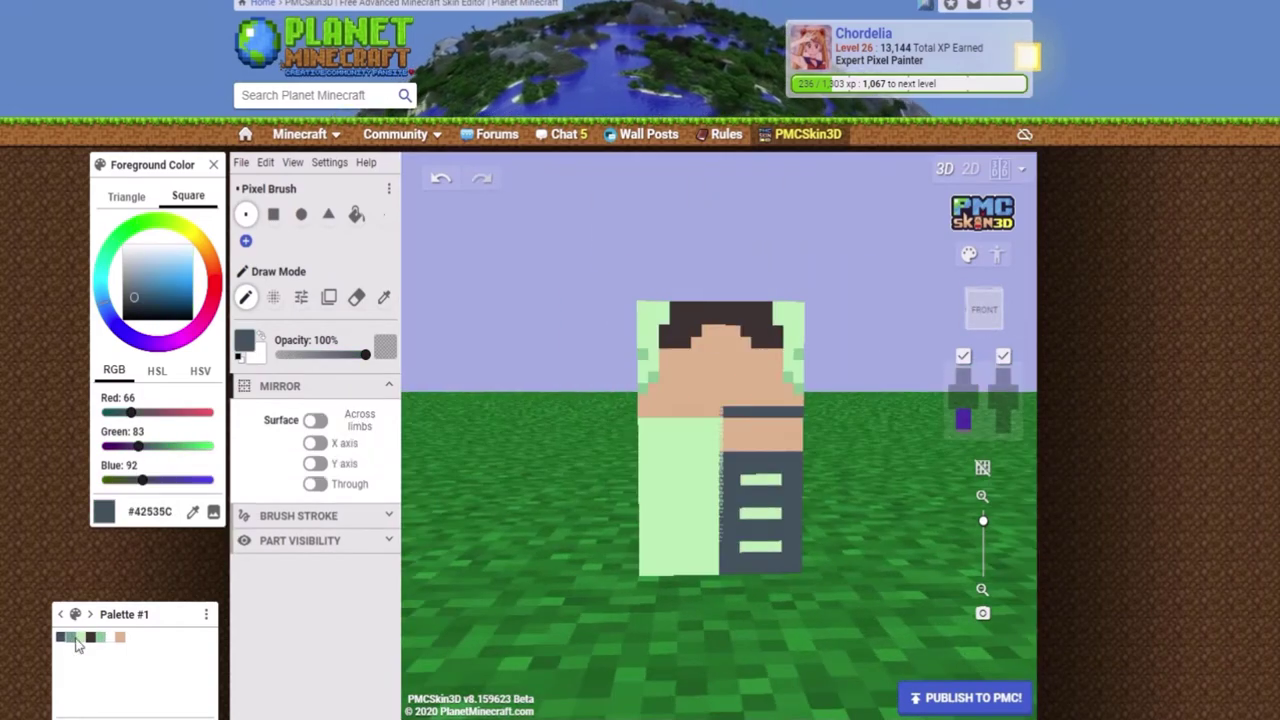
scroll(820, 443, up, 5)
scroll(820, 646, down, 5)
drag(820, 646, 594, 604)
Touch up the face and crown with dark, skin and nose colours sampled from the face
scroll(594, 604, up, 2)
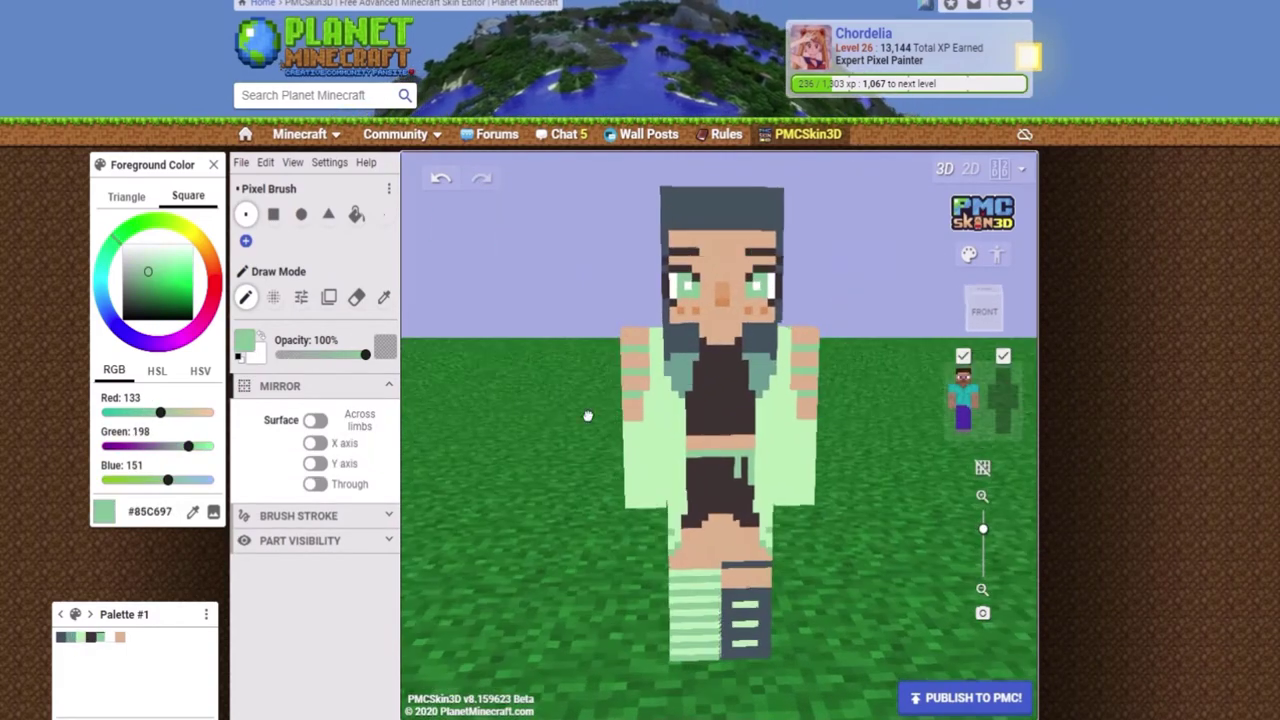
scroll(843, 305, up, 3)
scroll(760, 300, down, 2)
alt+click(687, 291)
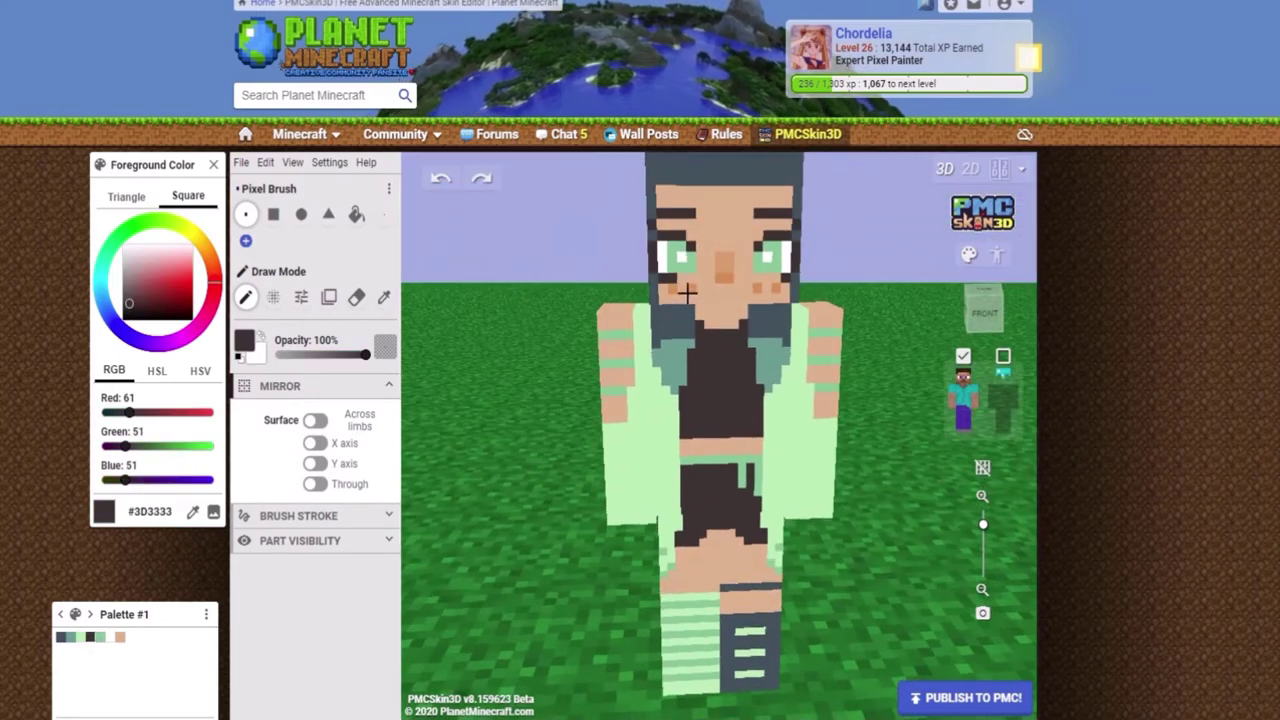
alt+click(722, 268)
scroll(600, 290, down, 2)
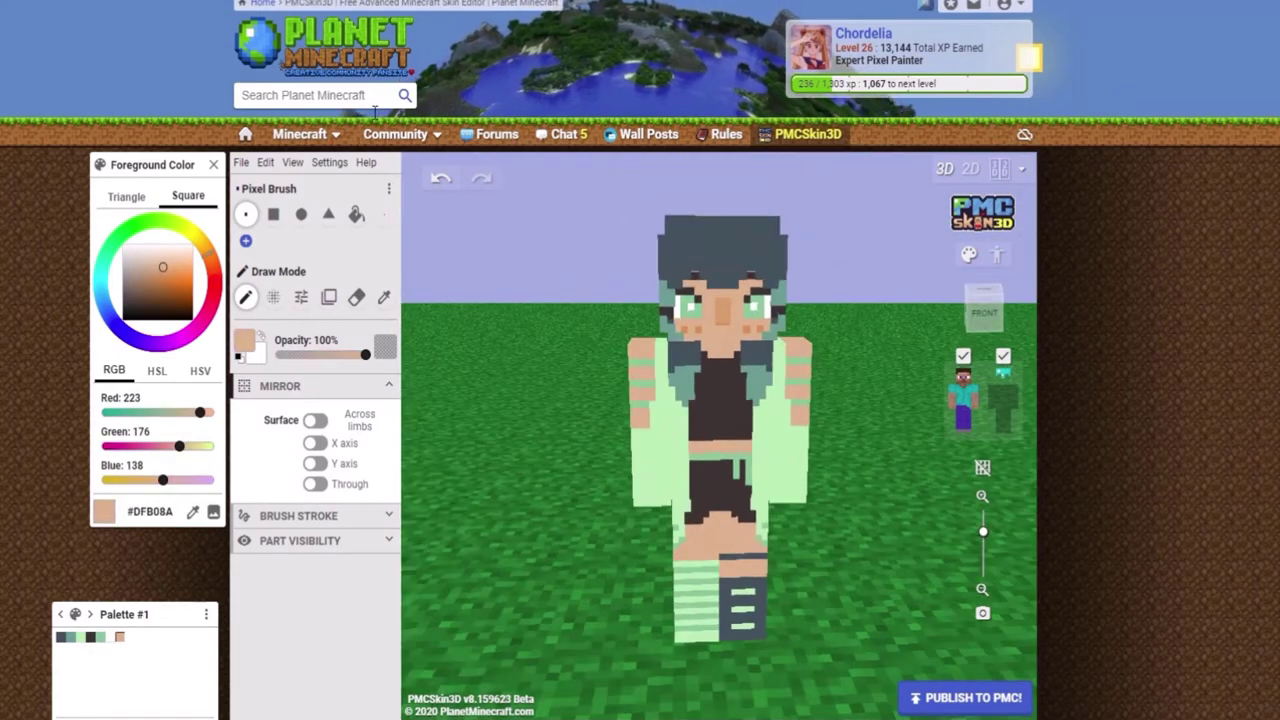
scroll(677, 271, up, 3)
alt+click(674, 266)
scroll(680, 320, down, 2)
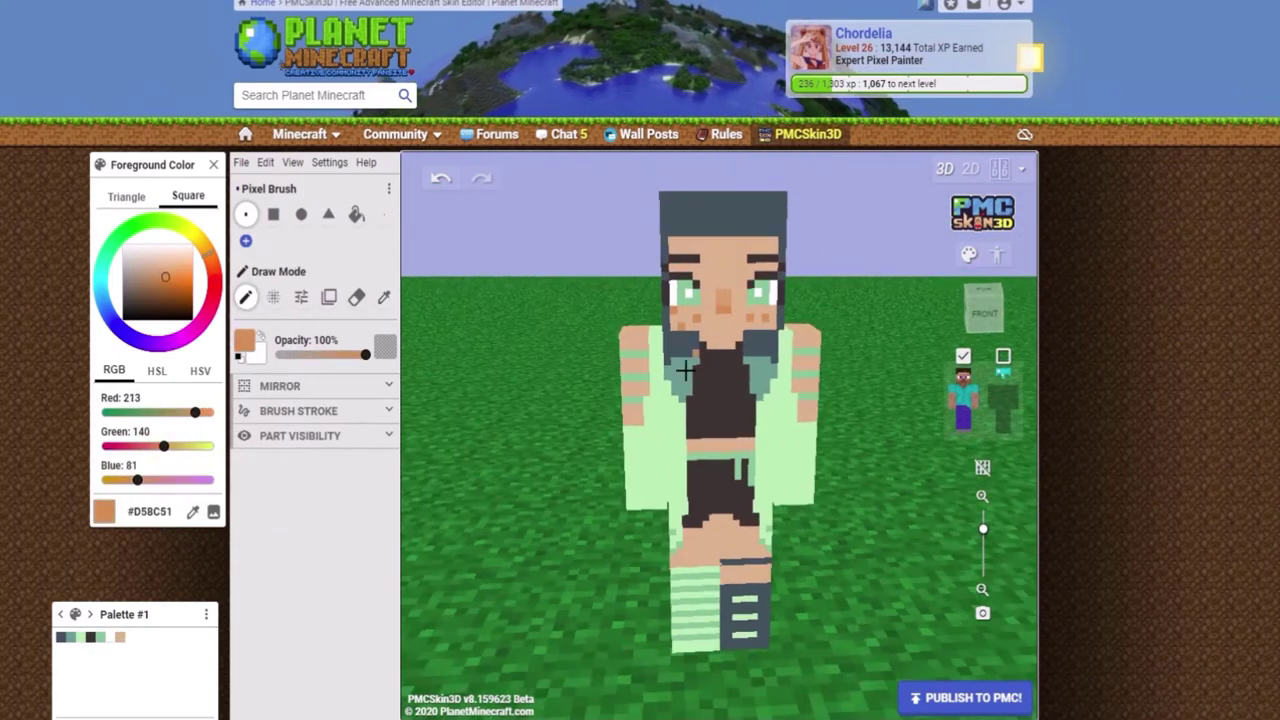
scroll(700, 300, up, 2)
scroll(486, 516, down, 2)
scroll(486, 516, down, 1)
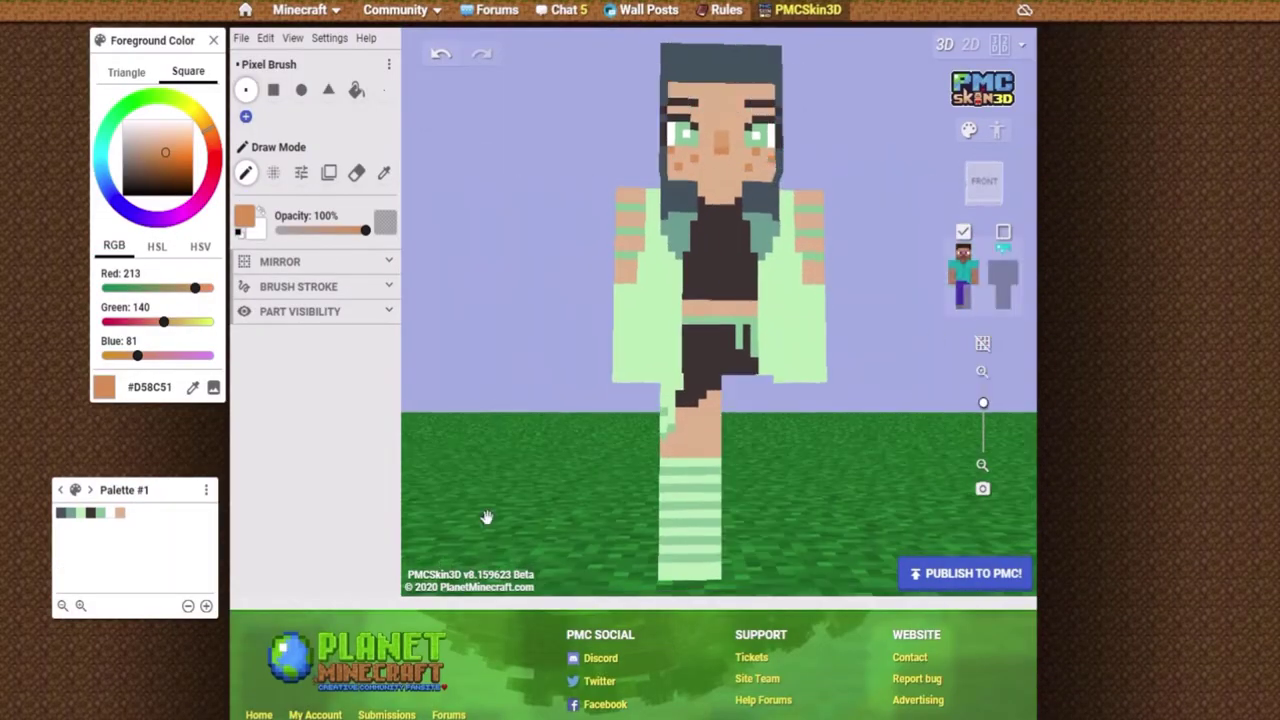
drag(486, 516, 480, 480)
Sample the dark hair tone #38444C, then paint a light teal strand along the hair's edge
scroll(480, 420, up, 5)
alt+click(600, 330)
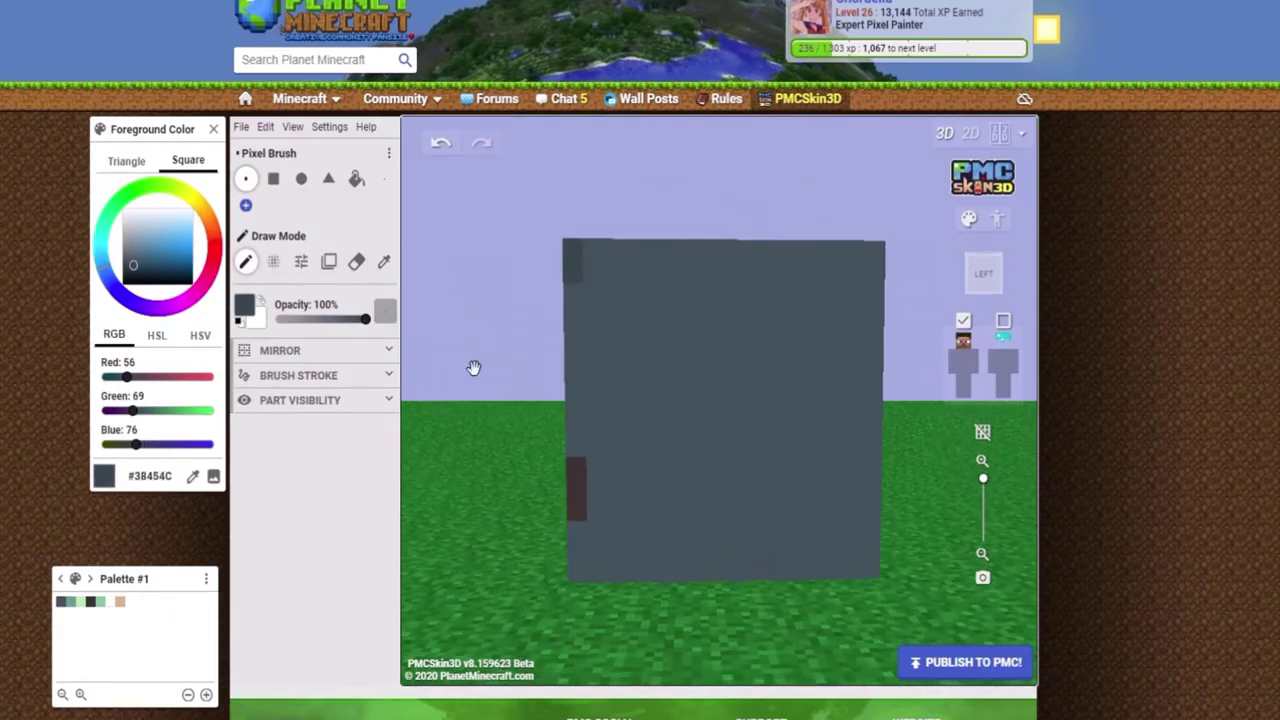
drag(589, 591, 594, 451)
alt+click(594, 451)
click(245, 261)
drag(568, 360, 570, 420)
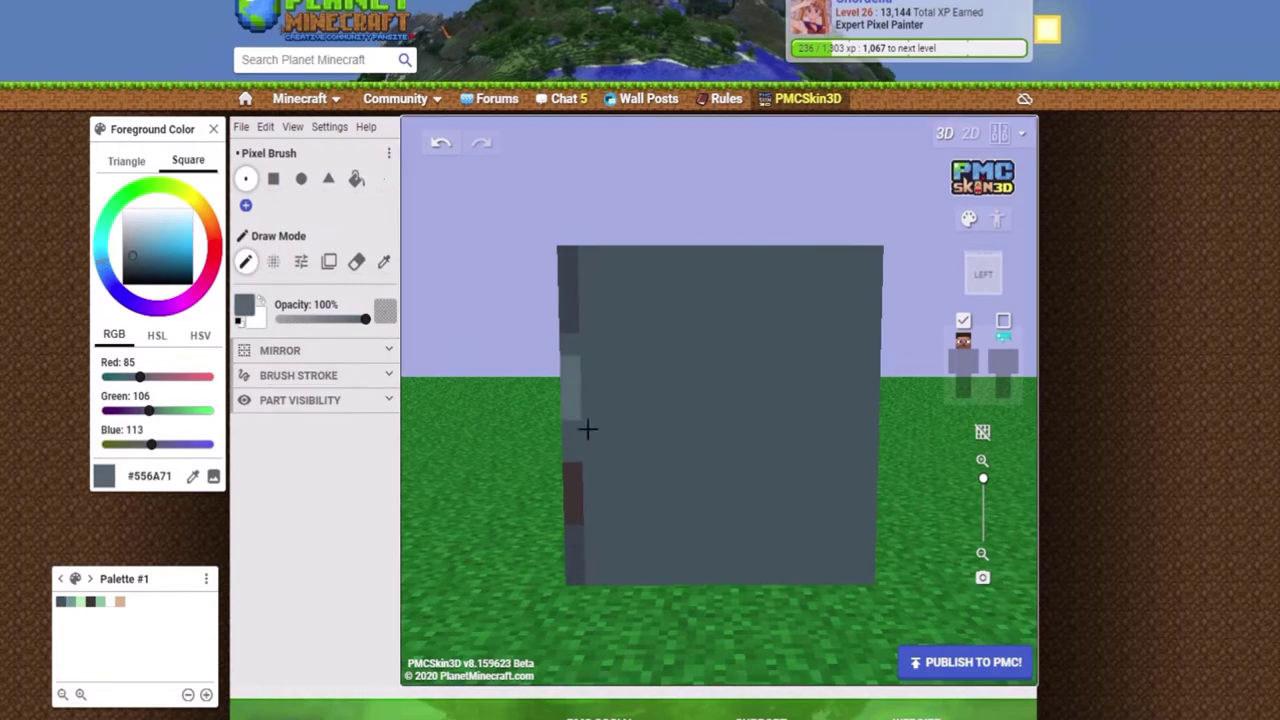
Sample darker tones #42535C and #38444C, then dot dark and light pixels along the hair edge
alt+click(598, 513)
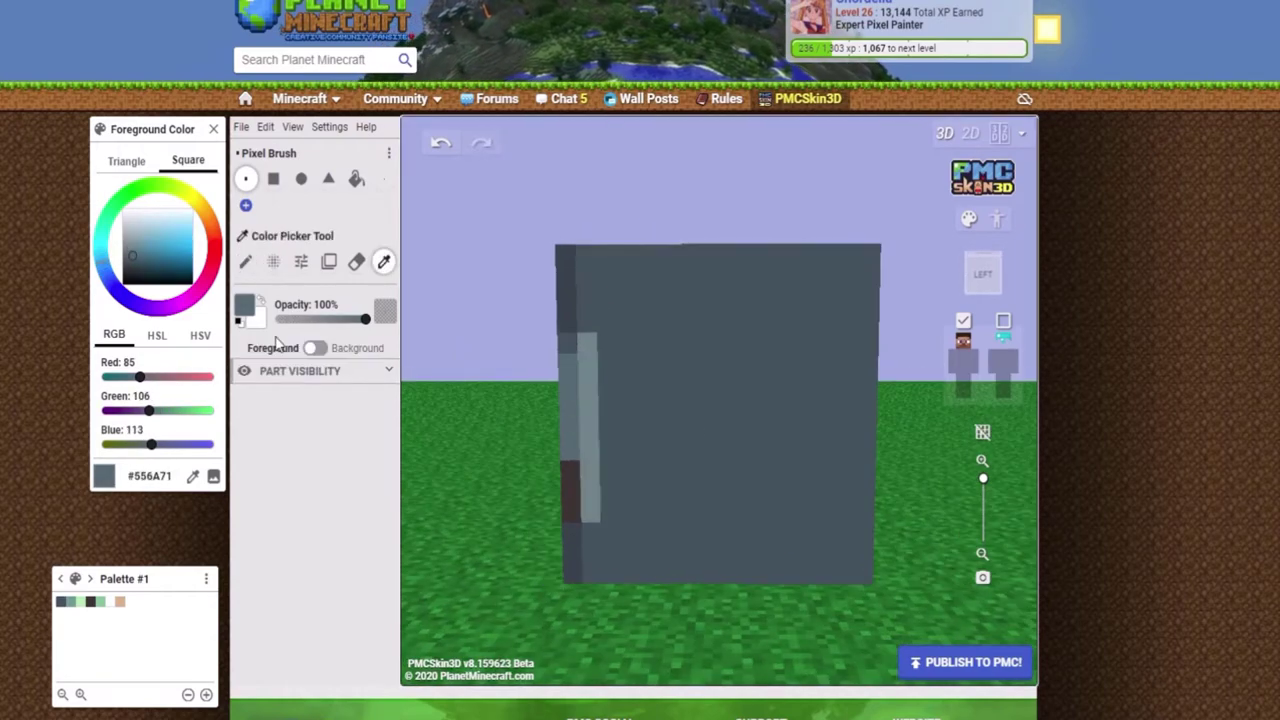
alt+click(640, 566)
alt+click(608, 523)
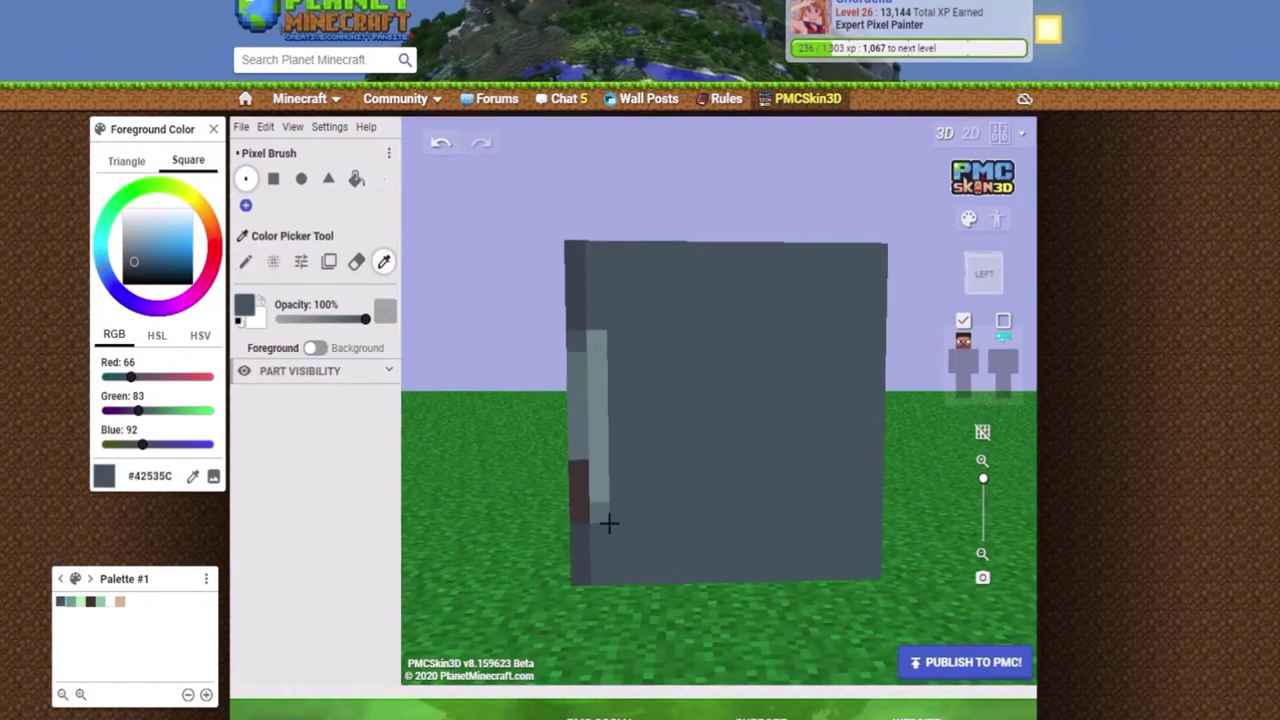
click(606, 286)
alt+click(523, 429)
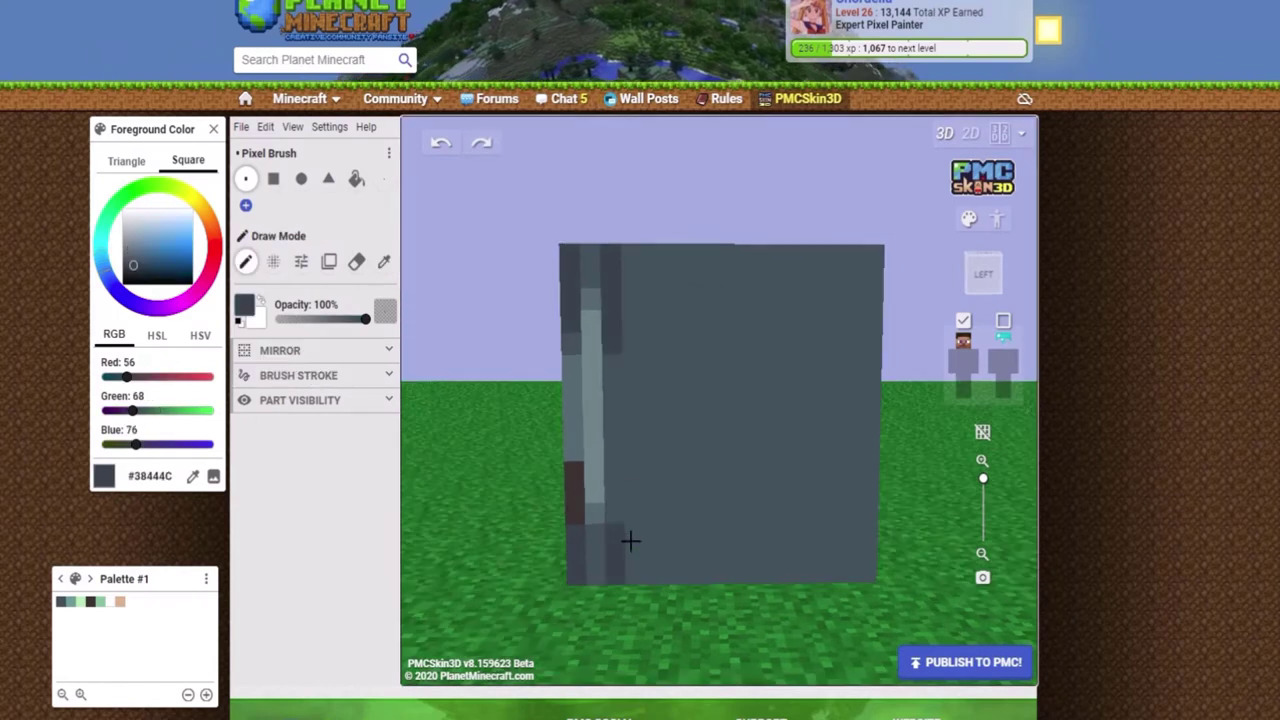
Paint light vertical strands on the head's side with dark pixels between them
alt+click(590, 400)
drag(630, 400, 630, 460)
drag(630, 310, 632, 540)
alt+click(606, 420)
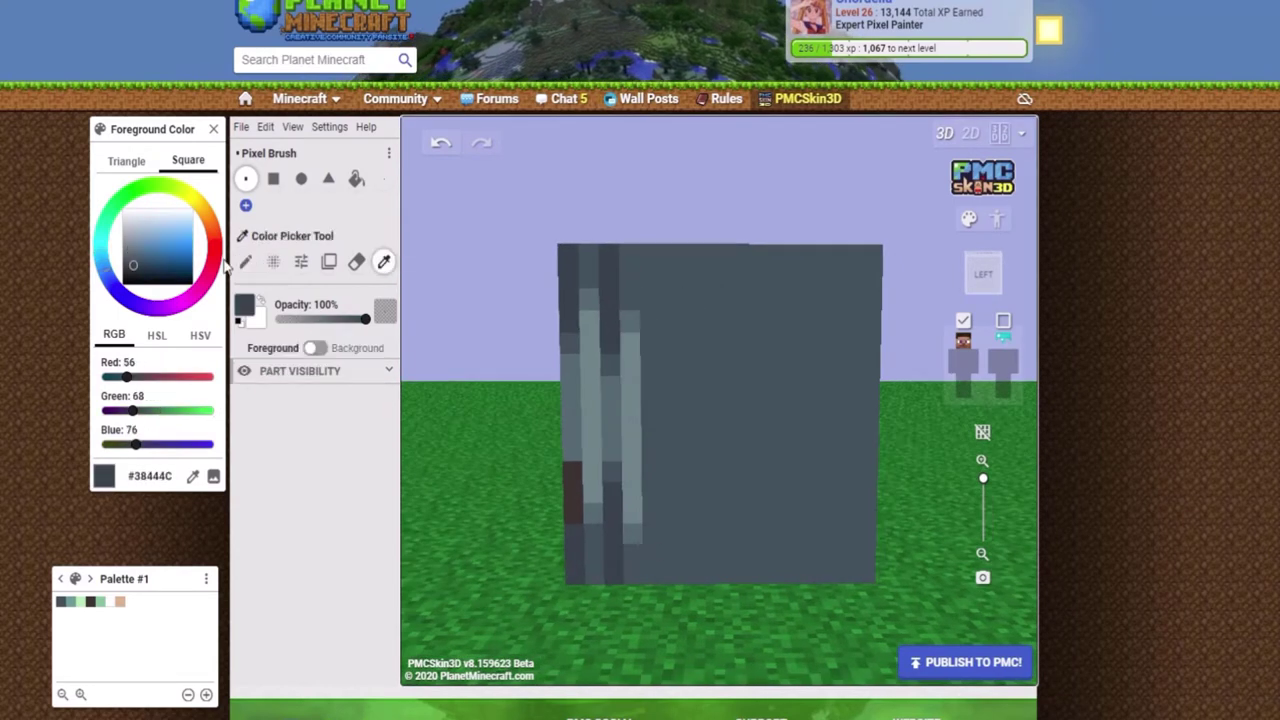
click(652, 575)
mouse_move(670, 290)
mouse_down()
mouse_move(686, 346)
mouse_move(668, 495)
mouse_up()
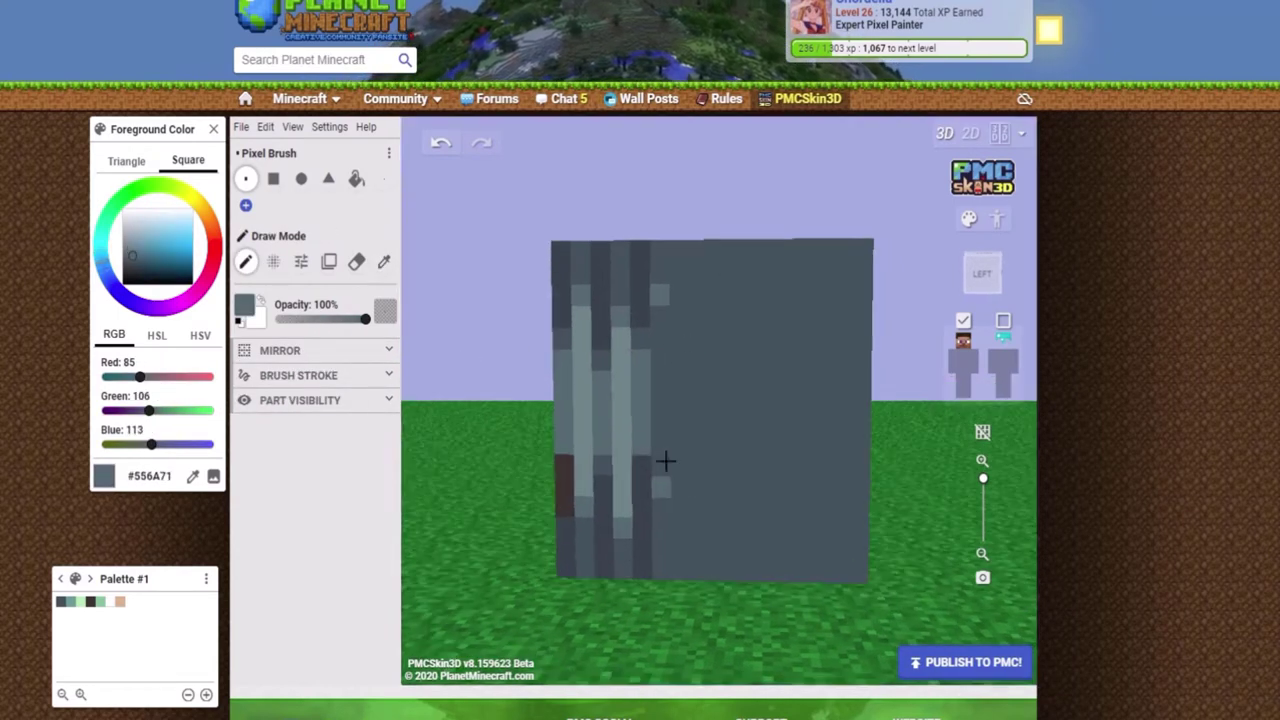
Add dark #38444C pixels near the bottom of the side hair
alt+click(557, 451)
drag(690, 575, 692, 522)
mouse_move(702, 535)
right_down()
mouse_move(451, 394)
mouse_move(483, 363)
mouse_move(720, 520)
right_up()
scroll(539, 414, down, 2)
scroll(539, 414, up, 2)
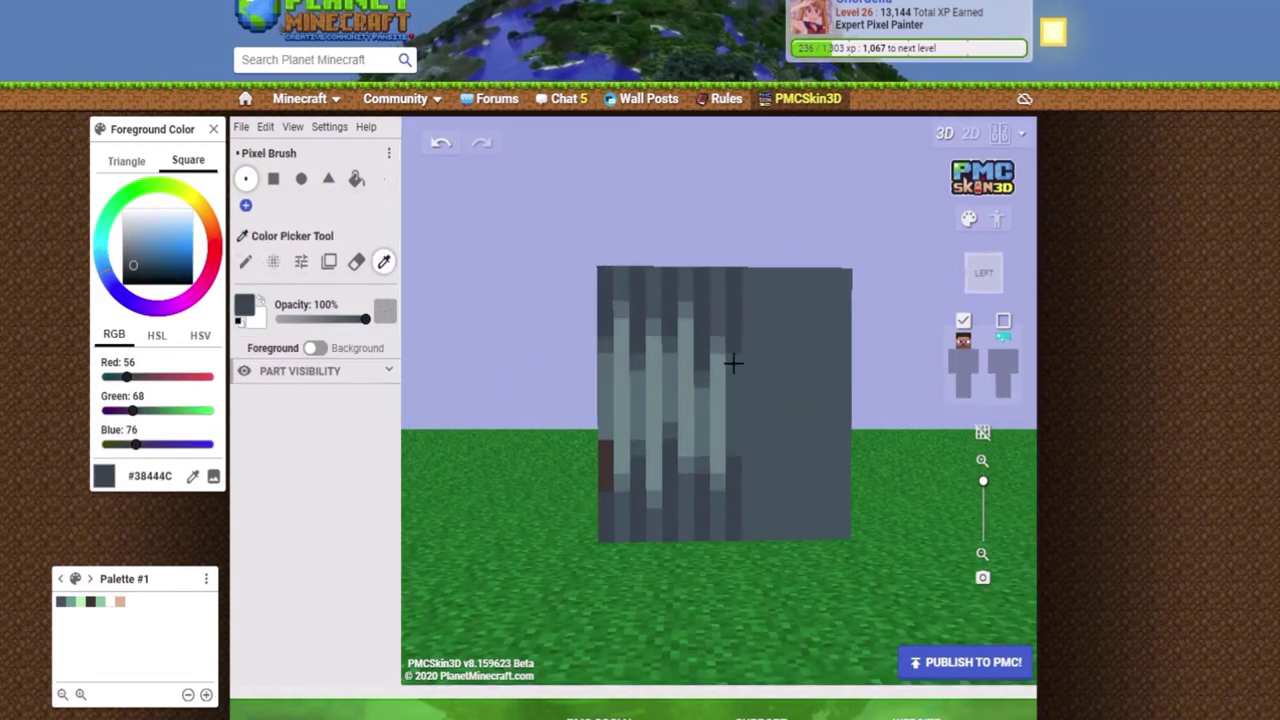
Sample mid teal #556A71 and lighter teals, then add a light strand further right on the side
alt+click(790, 364)
alt+click(617, 480)
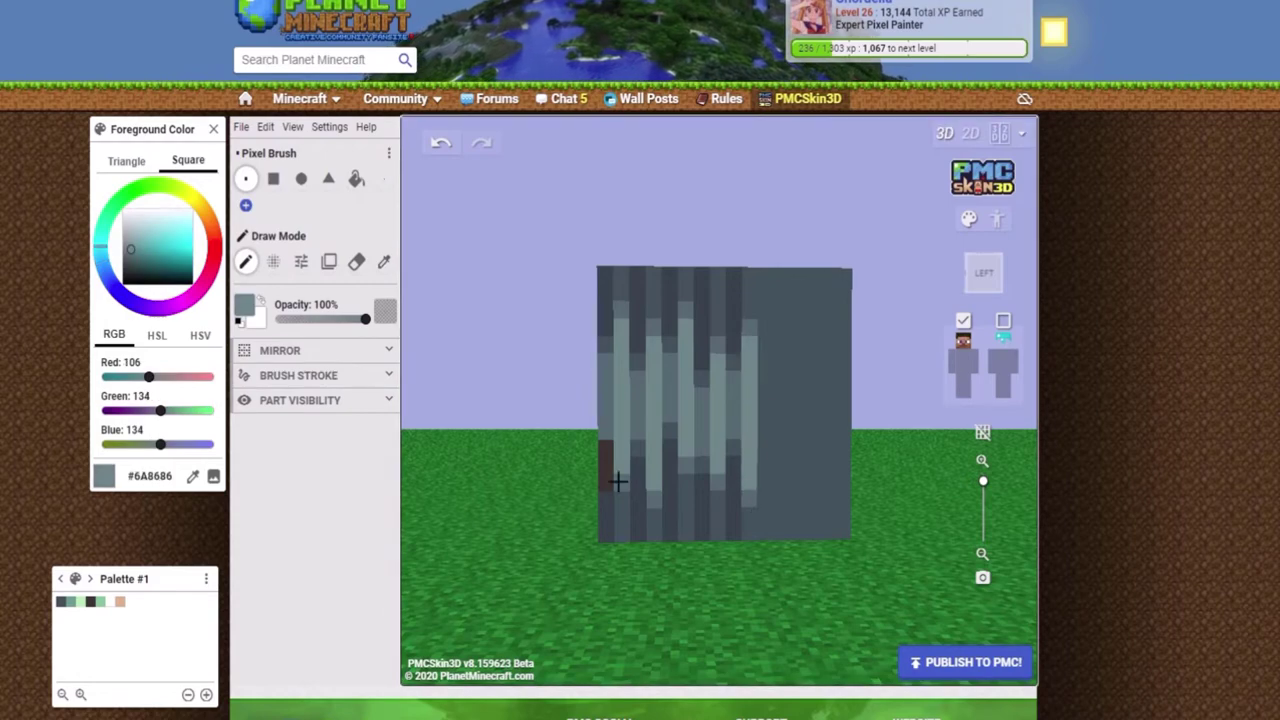
alt+click(666, 400)
drag(746, 322, 746, 480)
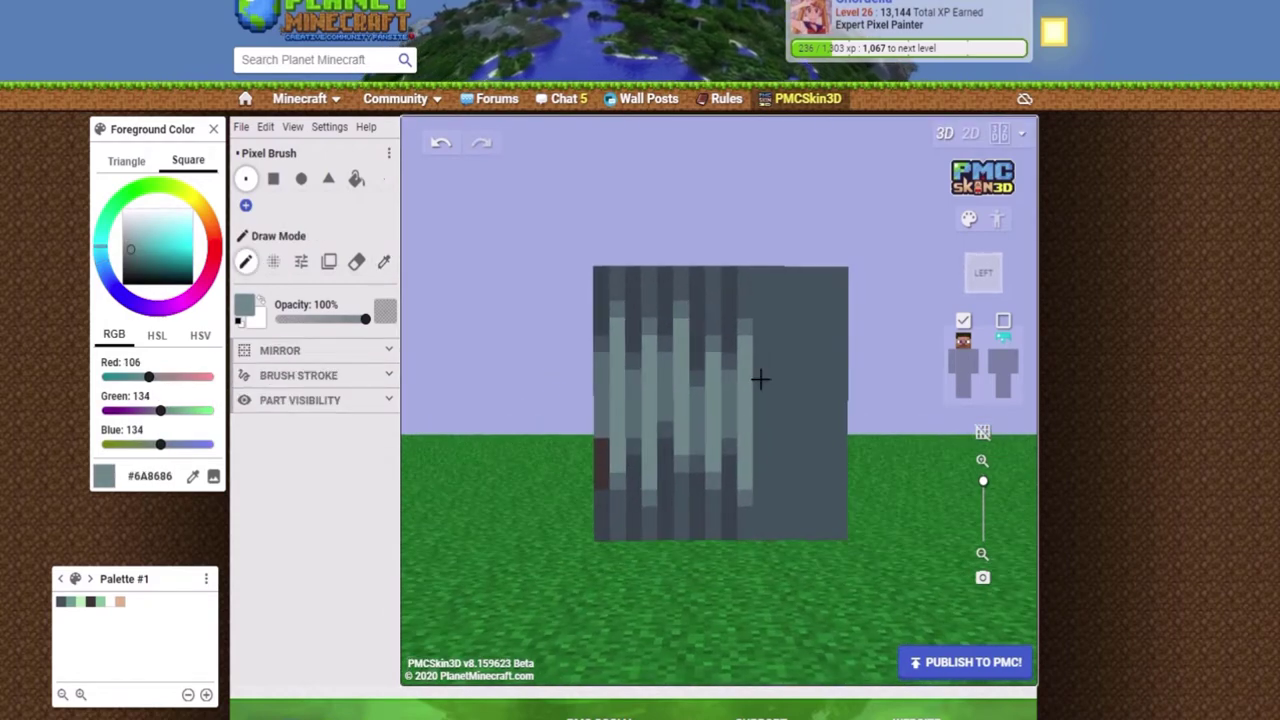
key(ctrl+z)
key(ctrl+z)
key(ctrl+z)
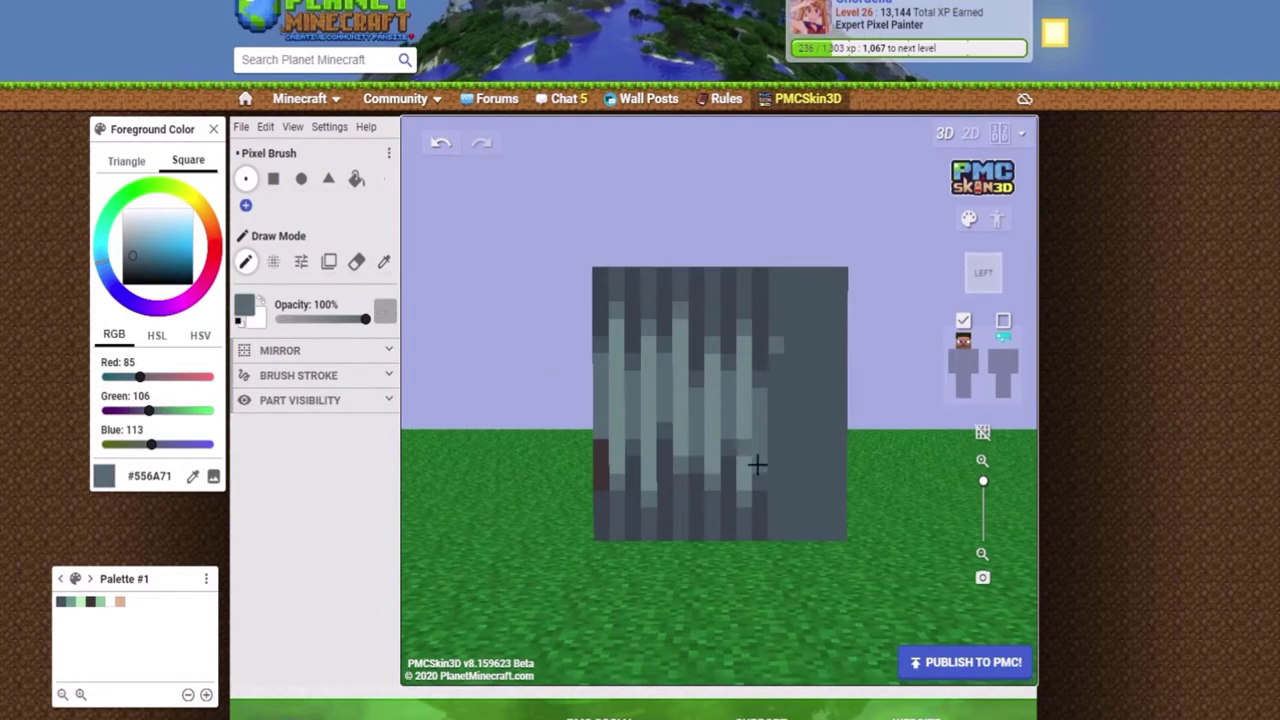
alt+click(786, 371)
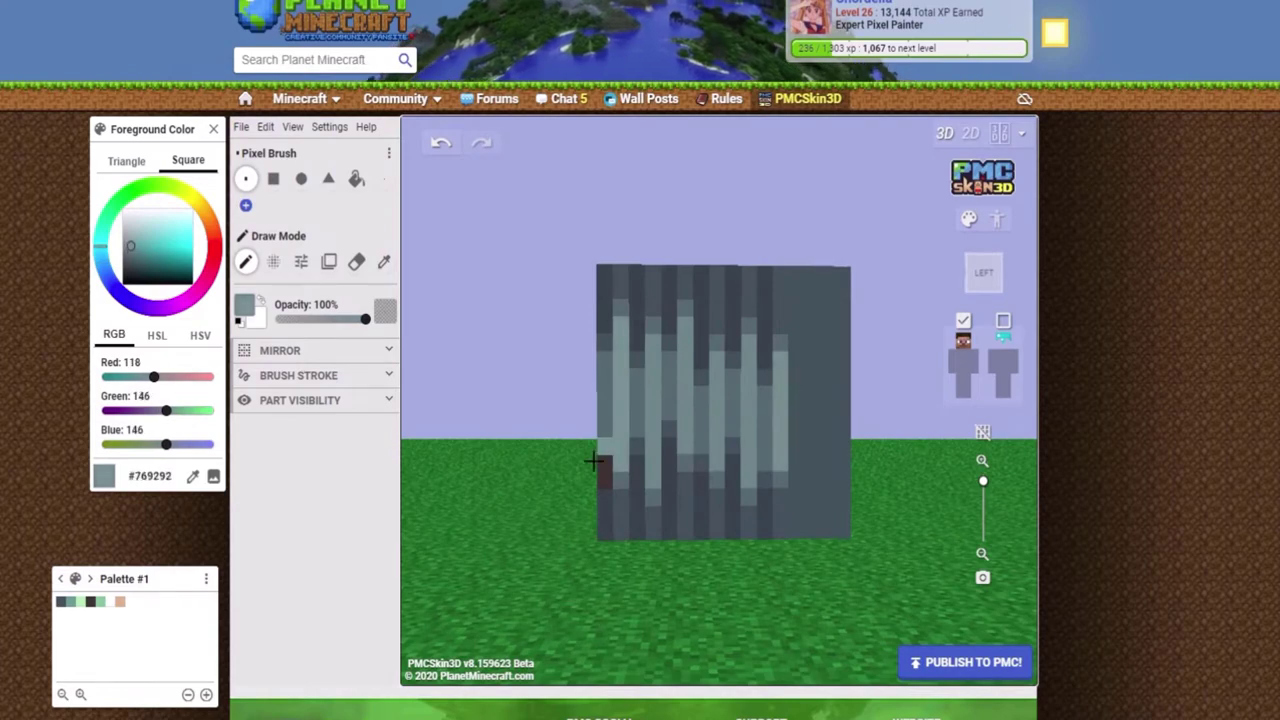
Paint dark #38444C pixel columns on the right part of the side hair
right_drag(634, 466, 491, 406)
alt+click(618, 550)
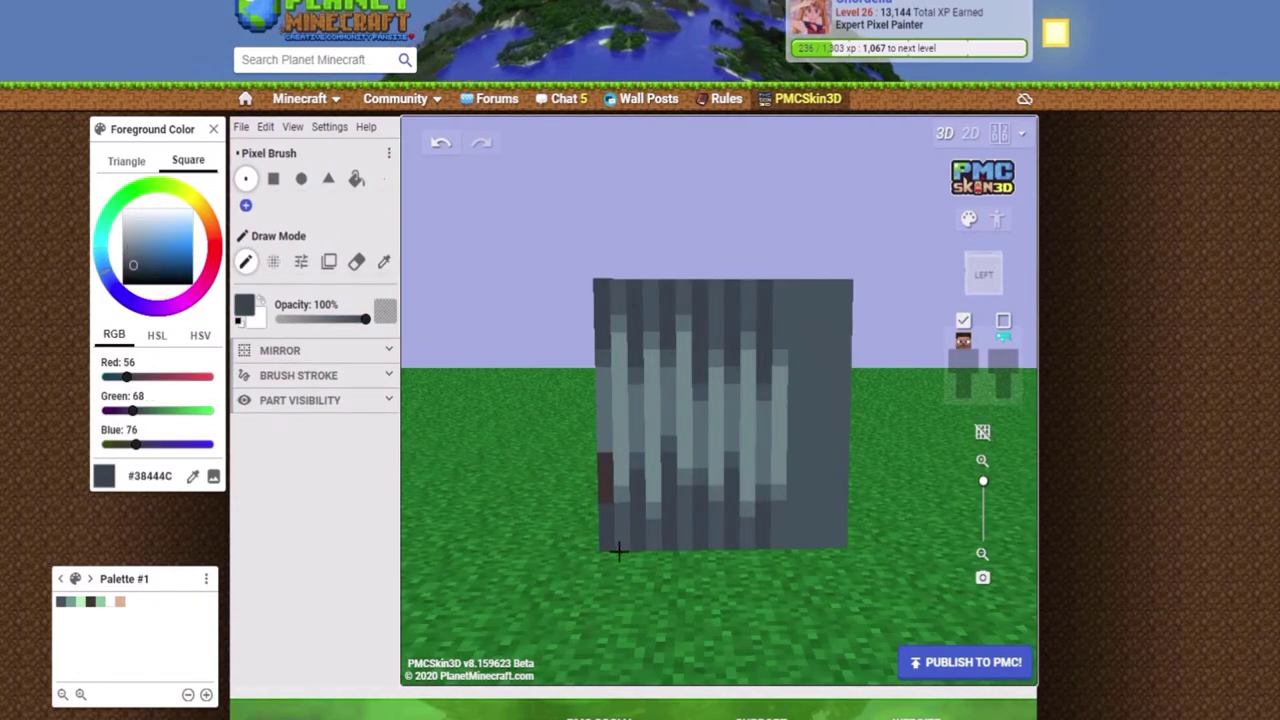
scroll(669, 246, up, 2)
alt+click(550, 268)
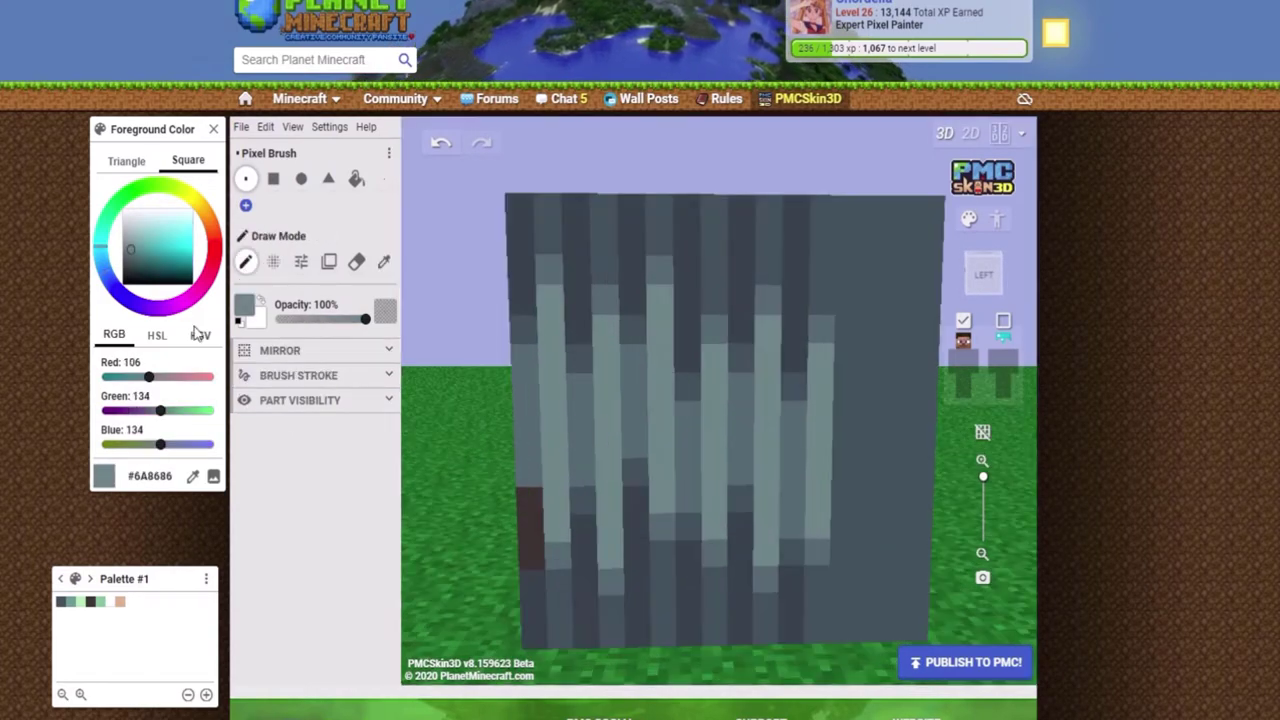
alt+click(781, 361)
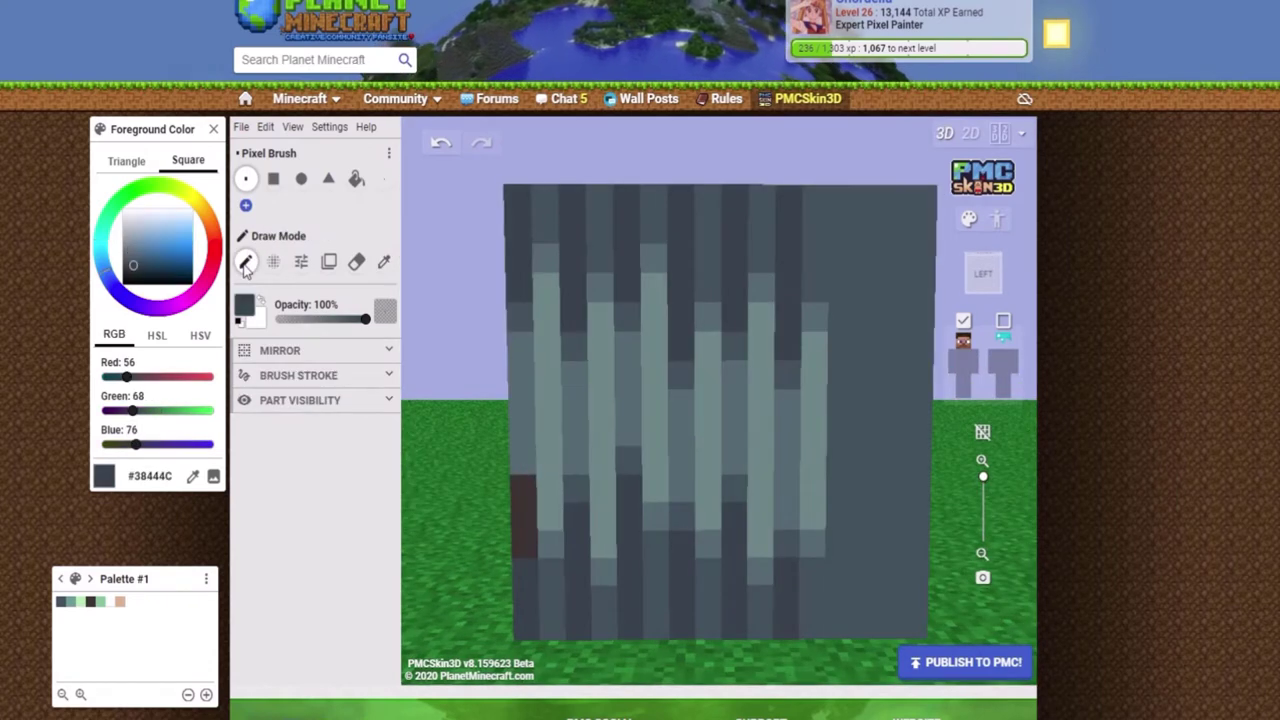
drag(856, 214, 840, 470)
Add light teal pixel columns and mid teal #556A71 pixels on the right part
alt+click(843, 366)
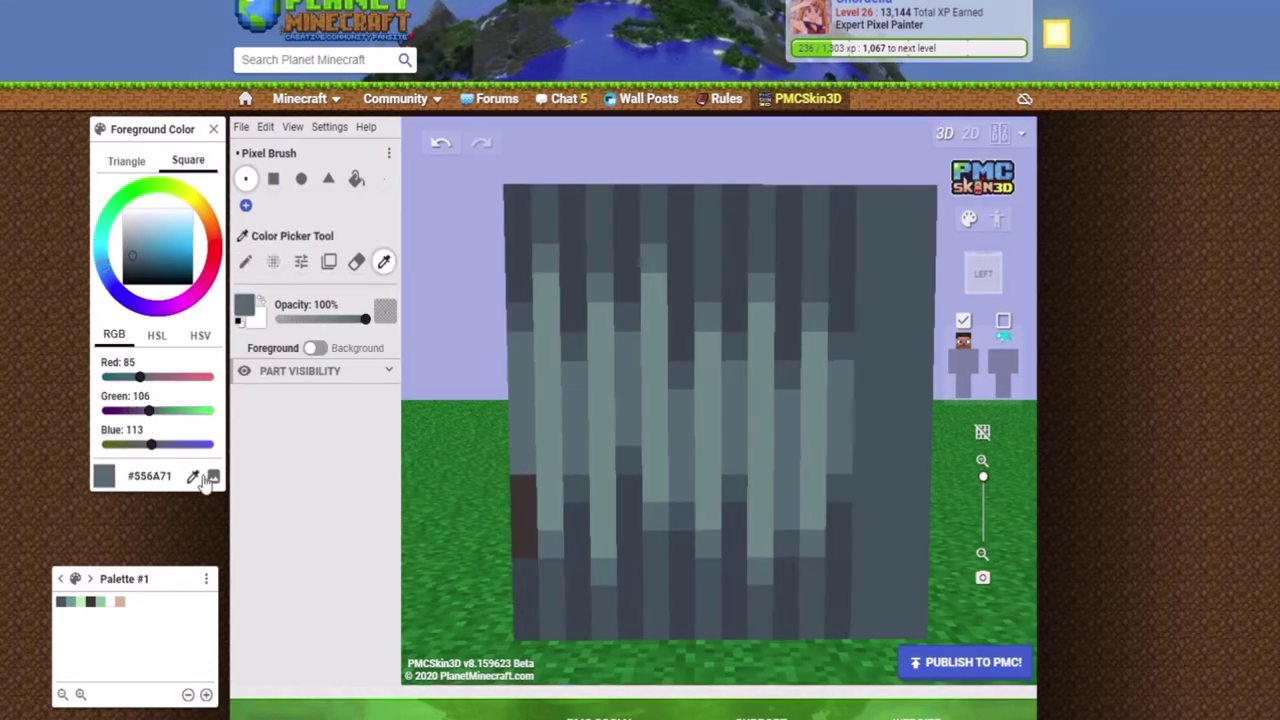
alt+click(898, 200)
mouse_move(898, 190)
mouse_down()
mouse_move(898, 630)
mouse_move(890, 530)
mouse_up()
alt+click(848, 386)
drag(868, 300, 878, 585)
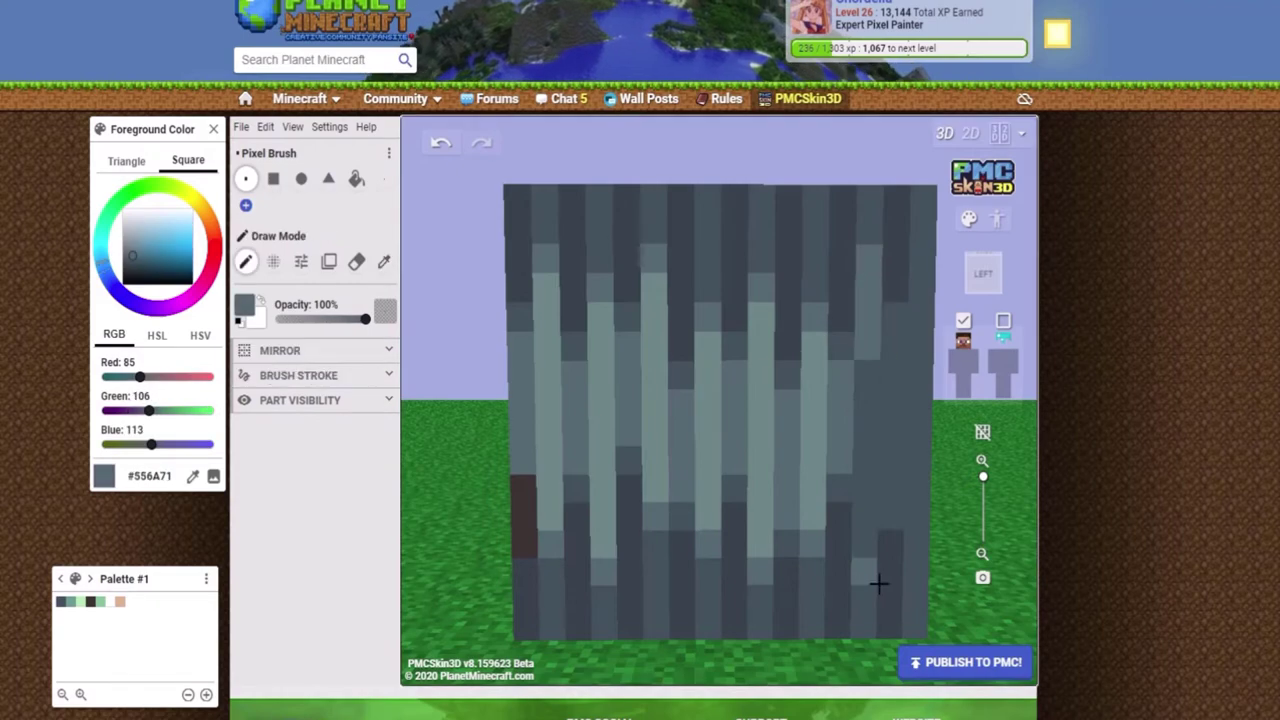
Paint light teal #748E8C strands on the right part, then resample dark #38444C
alt+click(886, 309)
drag(886, 309, 920, 540)
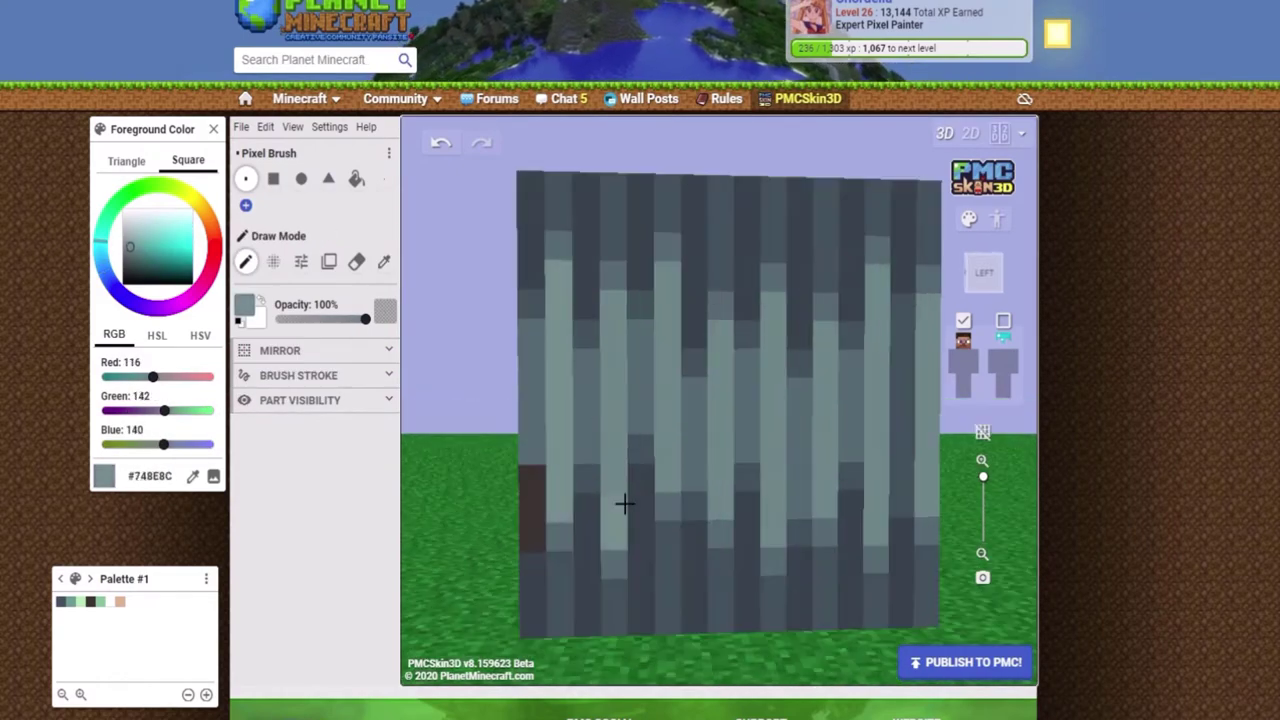
scroll(700, 571, down, 5)
scroll(571, 309, up, 5)
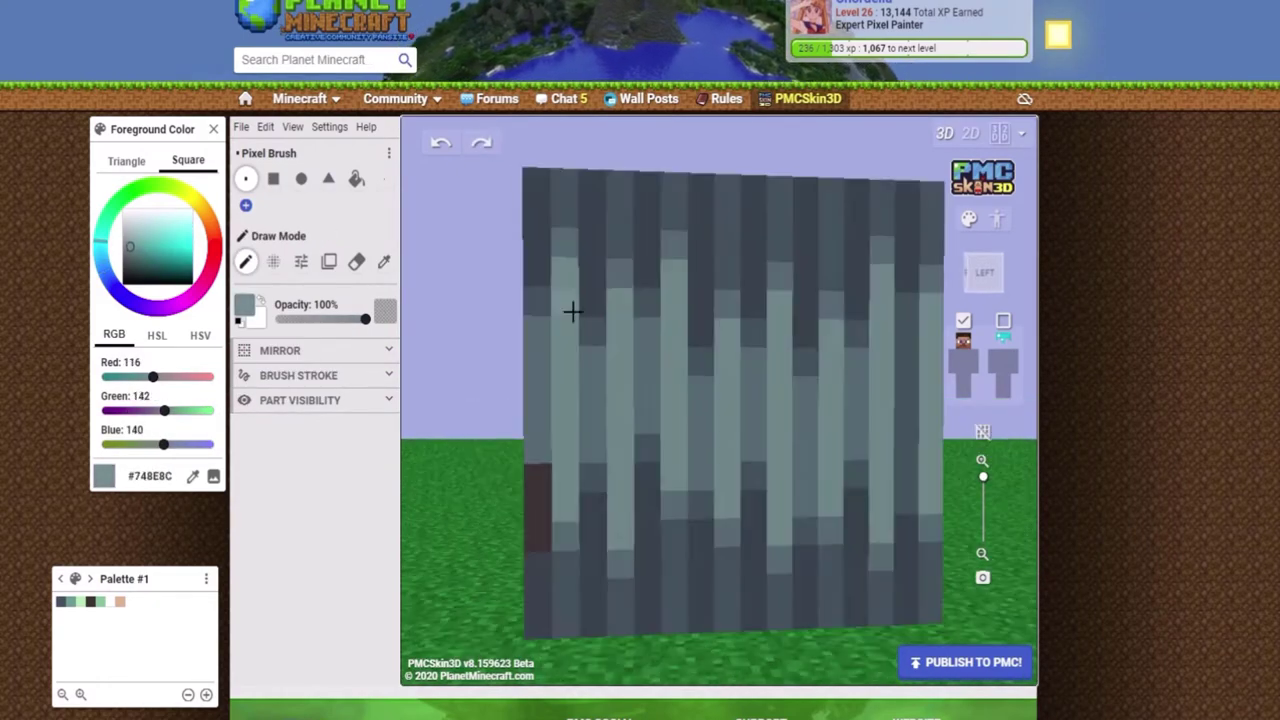
alt+click(809, 600)
right_drag(809, 600, 774, 349)
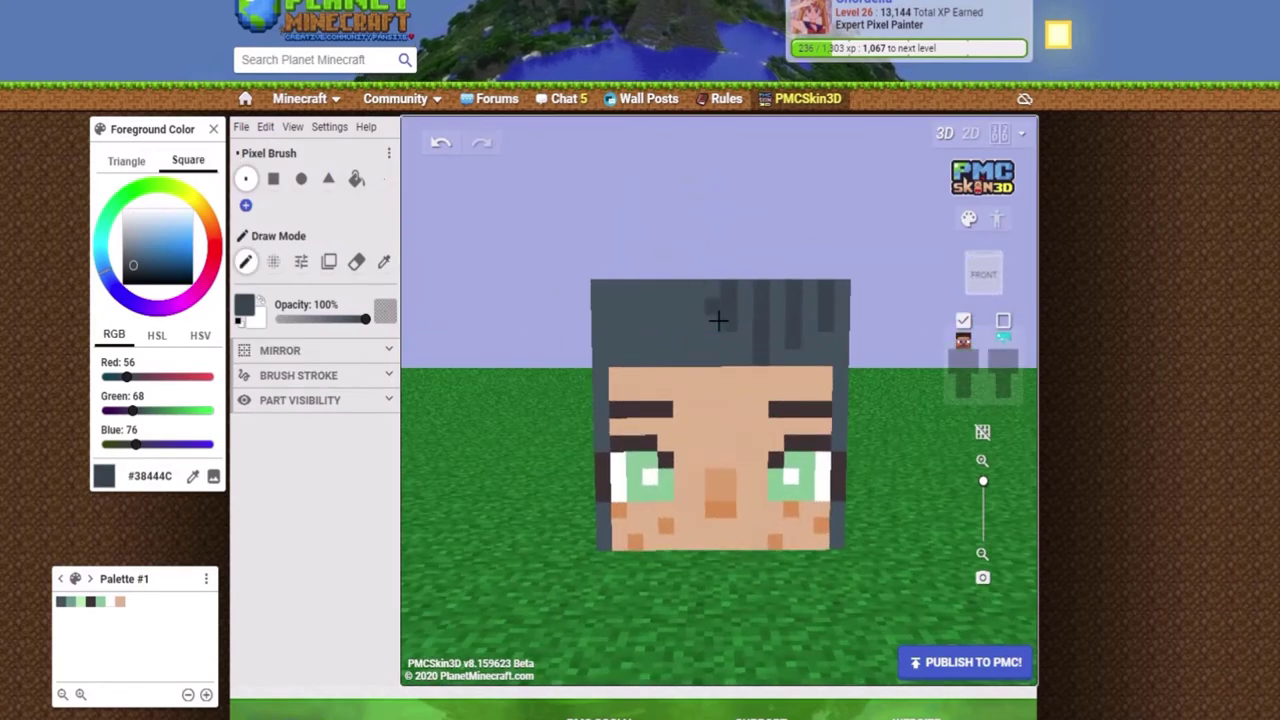
Switch to the pencil and darken the hair pixels above the forehead
right_drag(643, 366, 497, 346)
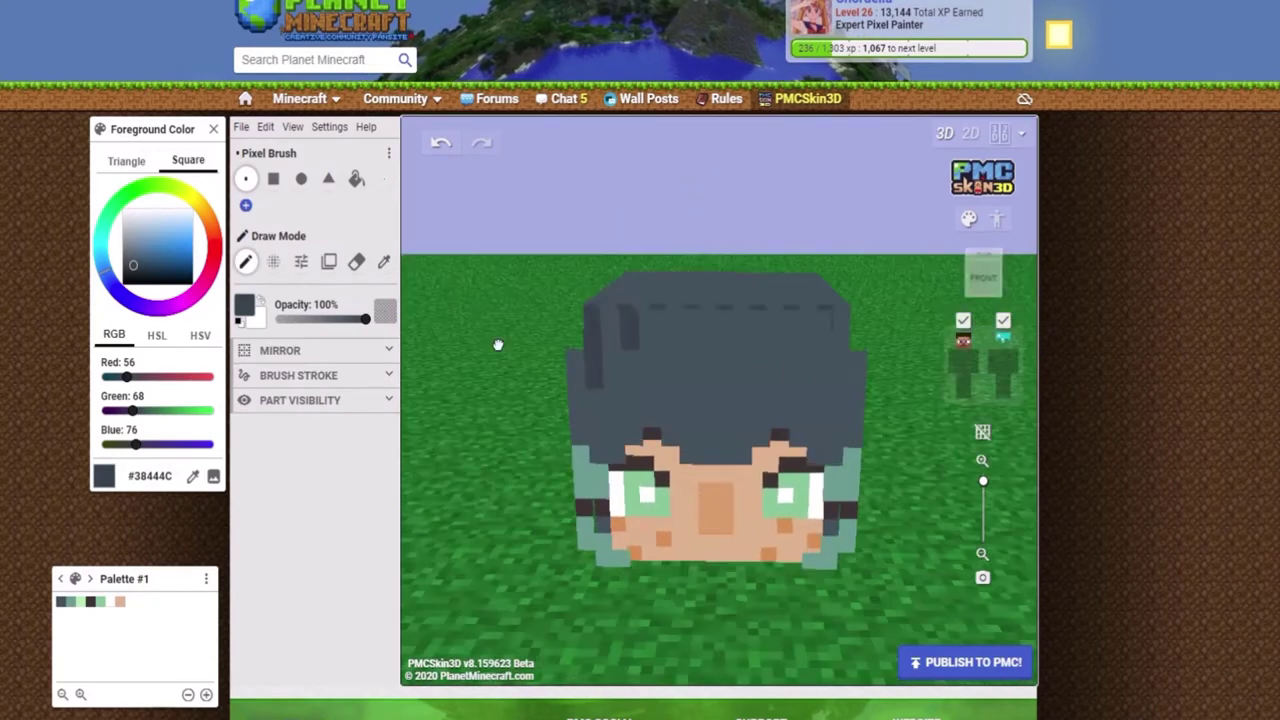
scroll(910, 350, down, 3)
scroll(746, 378, up, 4)
mouse_move(830, 201)
right_down()
mouse_move(654, 183)
mouse_move(800, 300)
mouse_move(1007, 265)
right_up()
key(b)
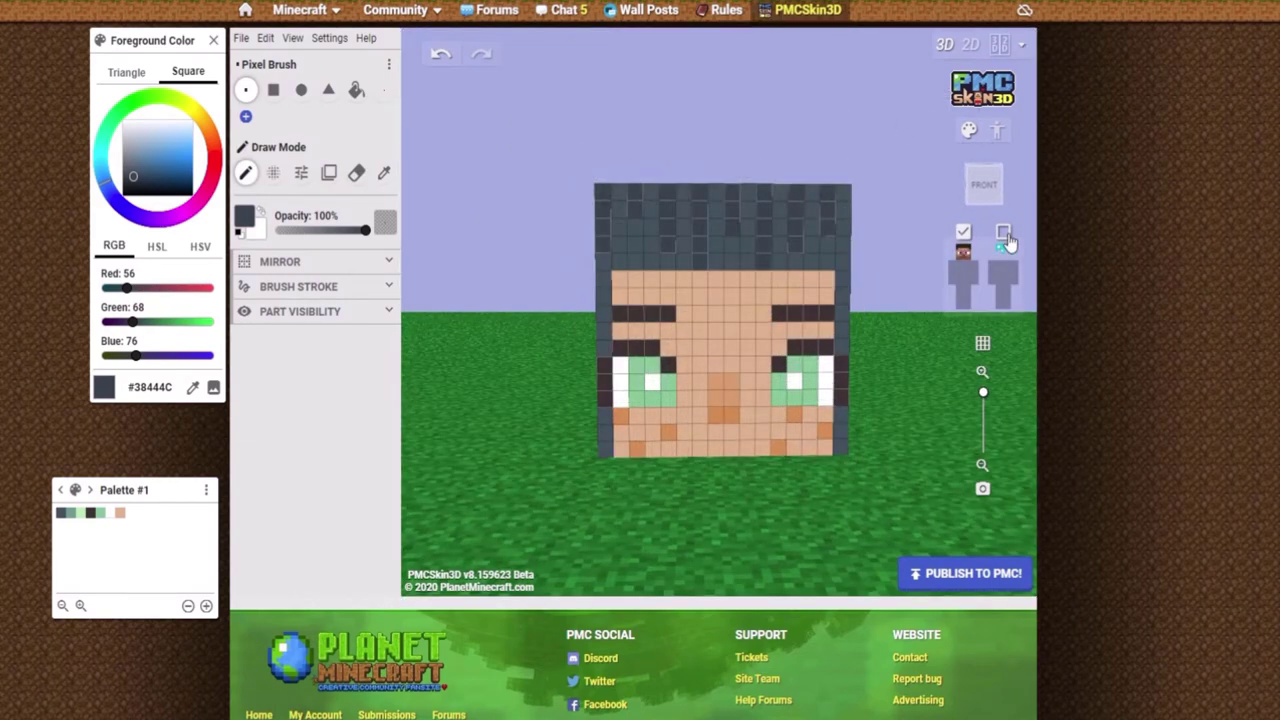
drag(620, 210, 838, 250)
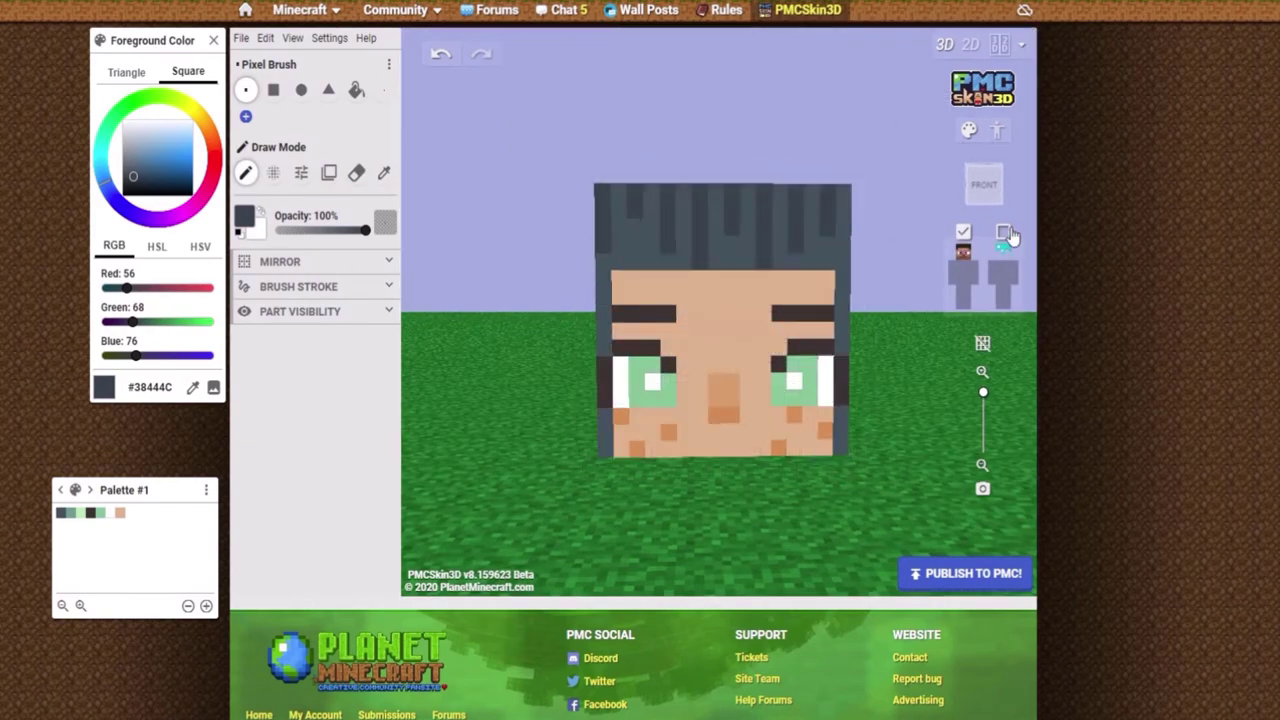
Sample mid teal #556A71 and light teal #6A8684 from the front hair for streaks
right_drag(902, 281, 857, 251)
alt+click(857, 251)
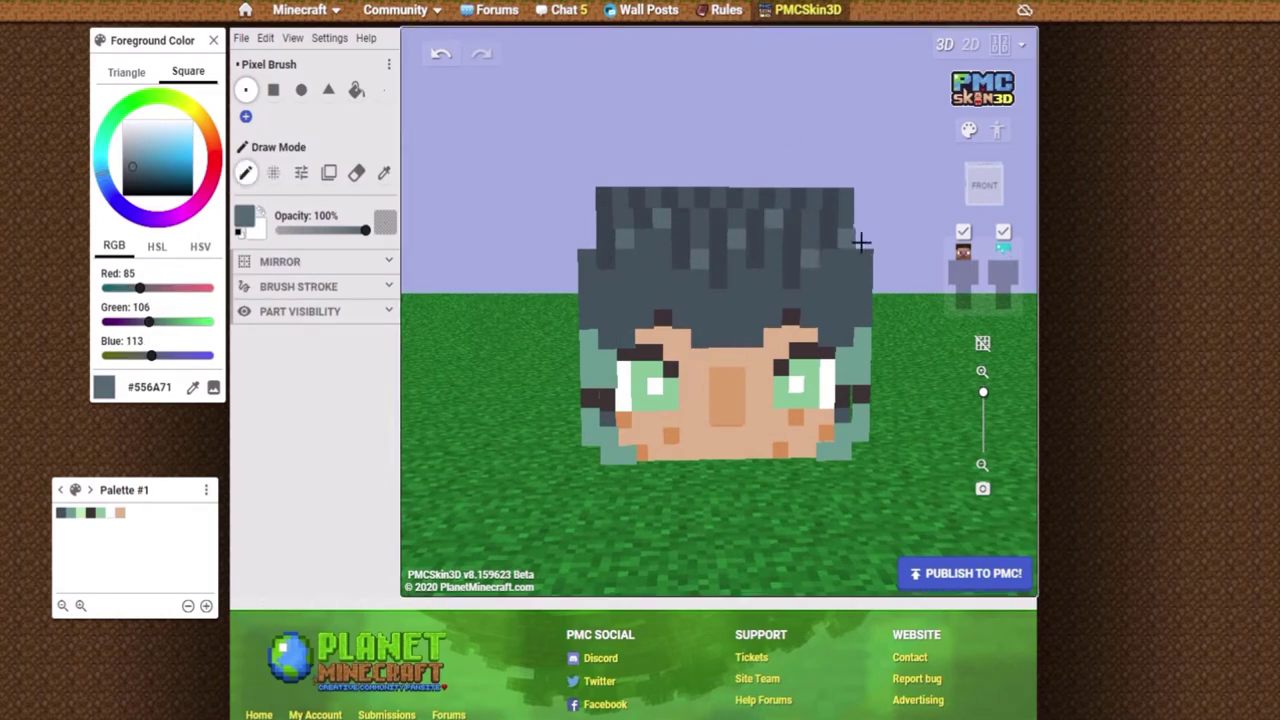
alt+click(767, 298)
alt+click(620, 250)
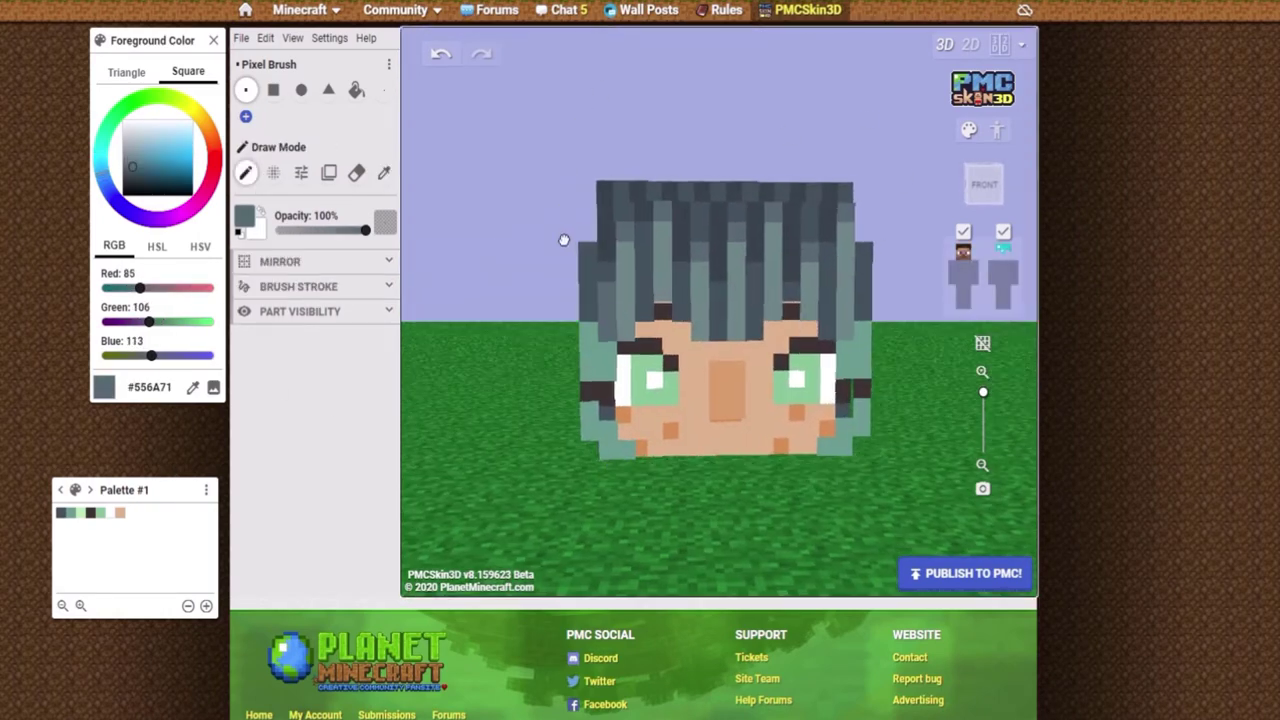
alt+click(850, 265)
scroll(537, 277, down, 3)
click(241, 38)
click(192, 387)
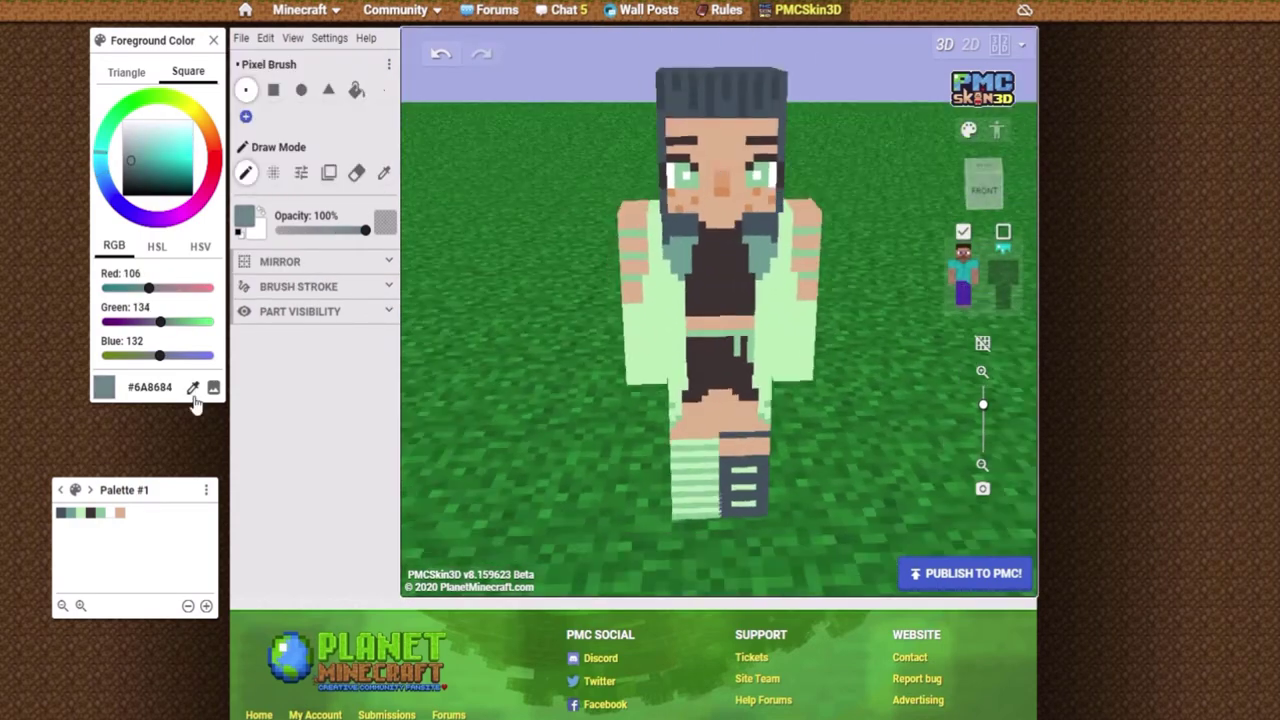
click(966, 292)
click(963, 260)
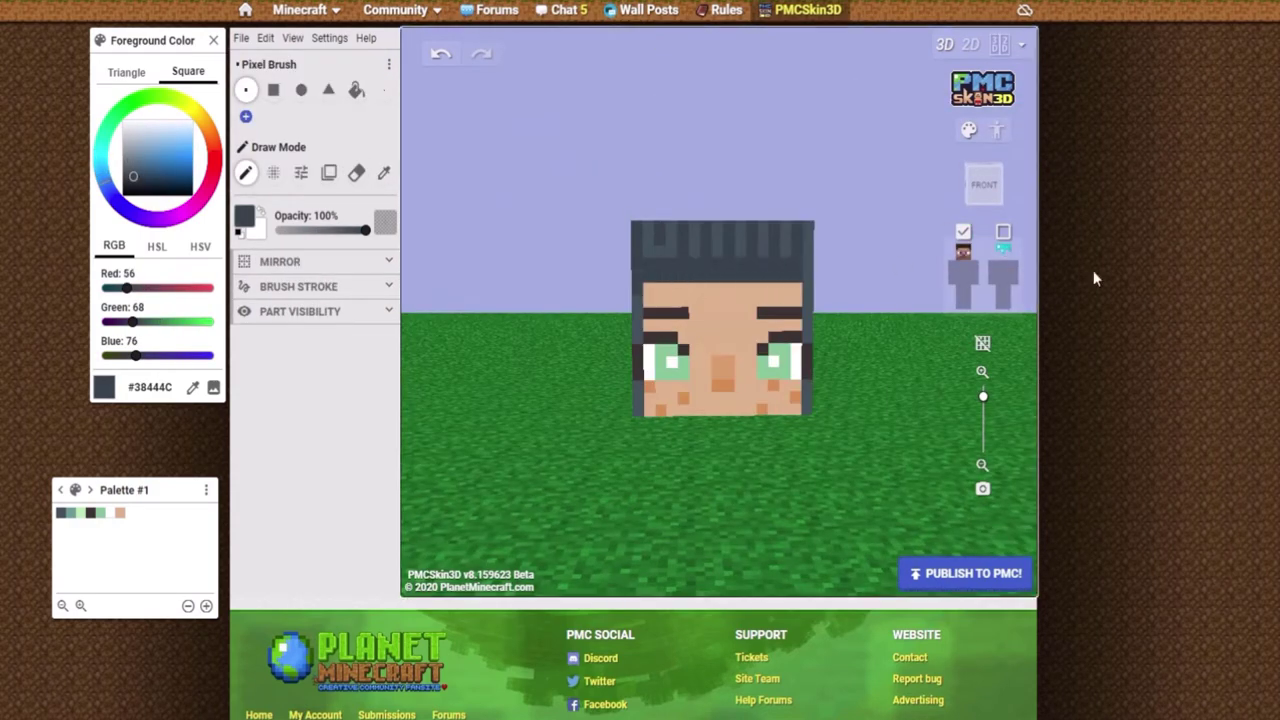
click(1003, 232)
scroll(624, 412, up, 3)
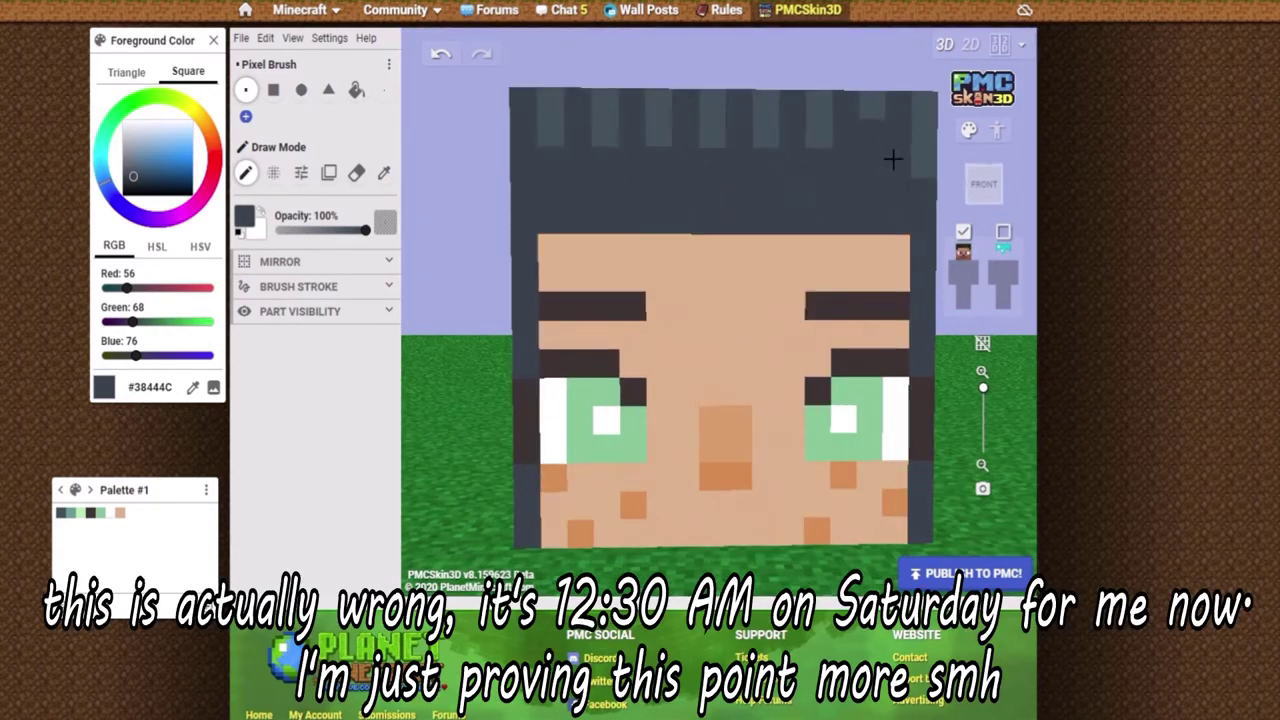
scroll(893, 160, down, 3)
right_drag(785, 330, 876, 215)
alt+click(660, 257)
scroll(876, 215, down, 3)
scroll(876, 215, up, 3)
alt+click(690, 320)
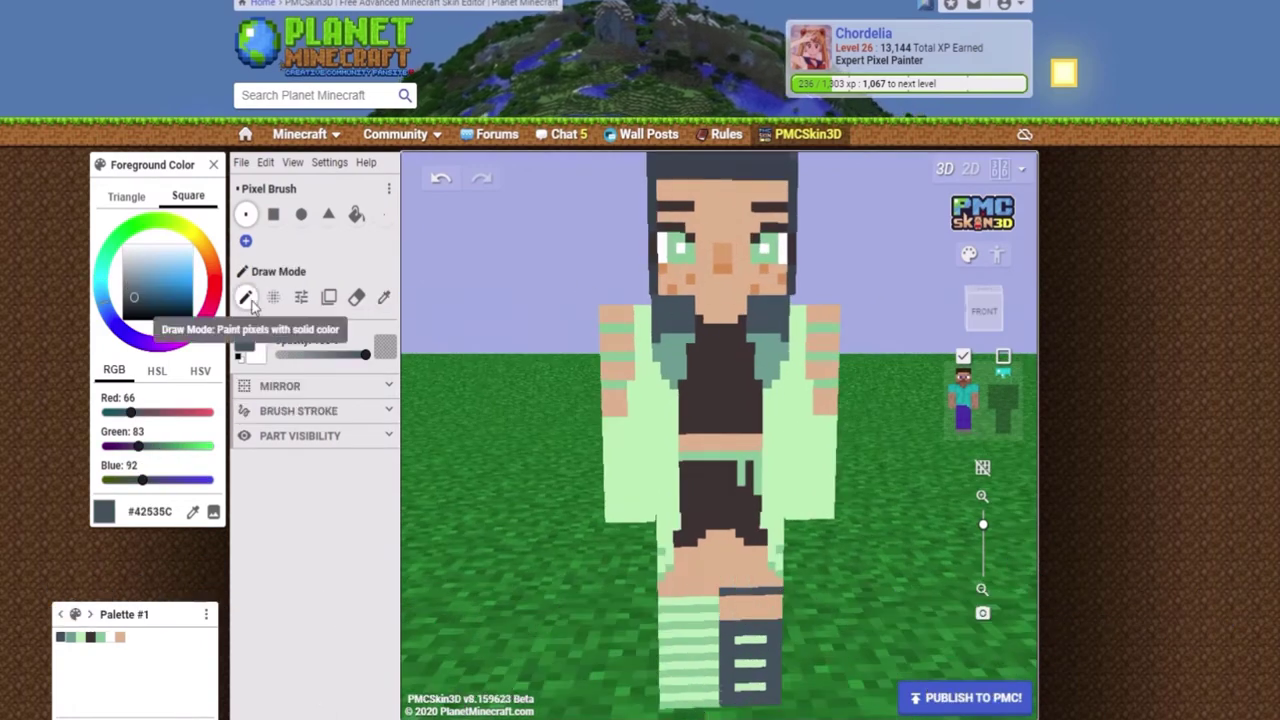
scroll(690, 320, down, 3)
mouse_move(690, 320)
right_down()
mouse_move(760, 300)
mouse_move(700, 320)
right_up()
scroll(268, 370, up, 2)
alt+click(690, 200)
scroll(450, 276, up, 3)
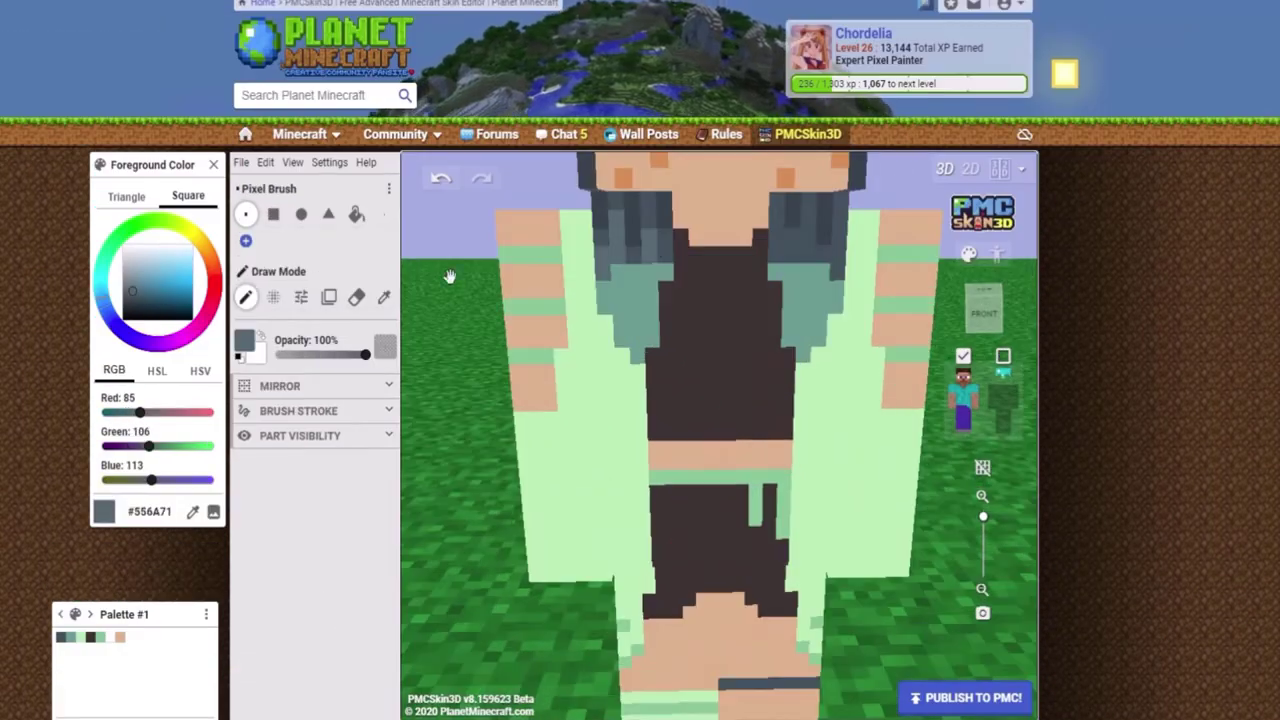
alt+click(817, 240)
scroll(817, 240, down, 3)
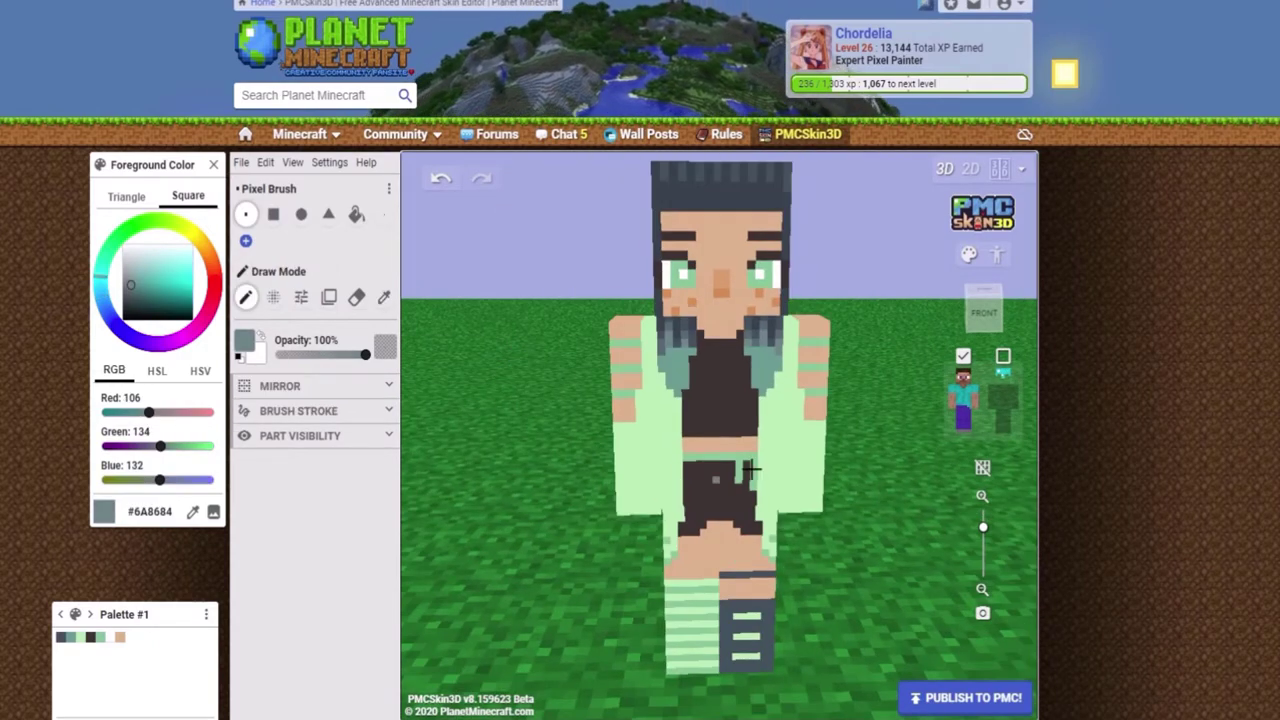
right_drag(748, 470, 663, 294)
Paint dark grey vertical stripes on the back hair block, including its top right
alt+click(663, 294)
scroll(670, 400, up, 3)
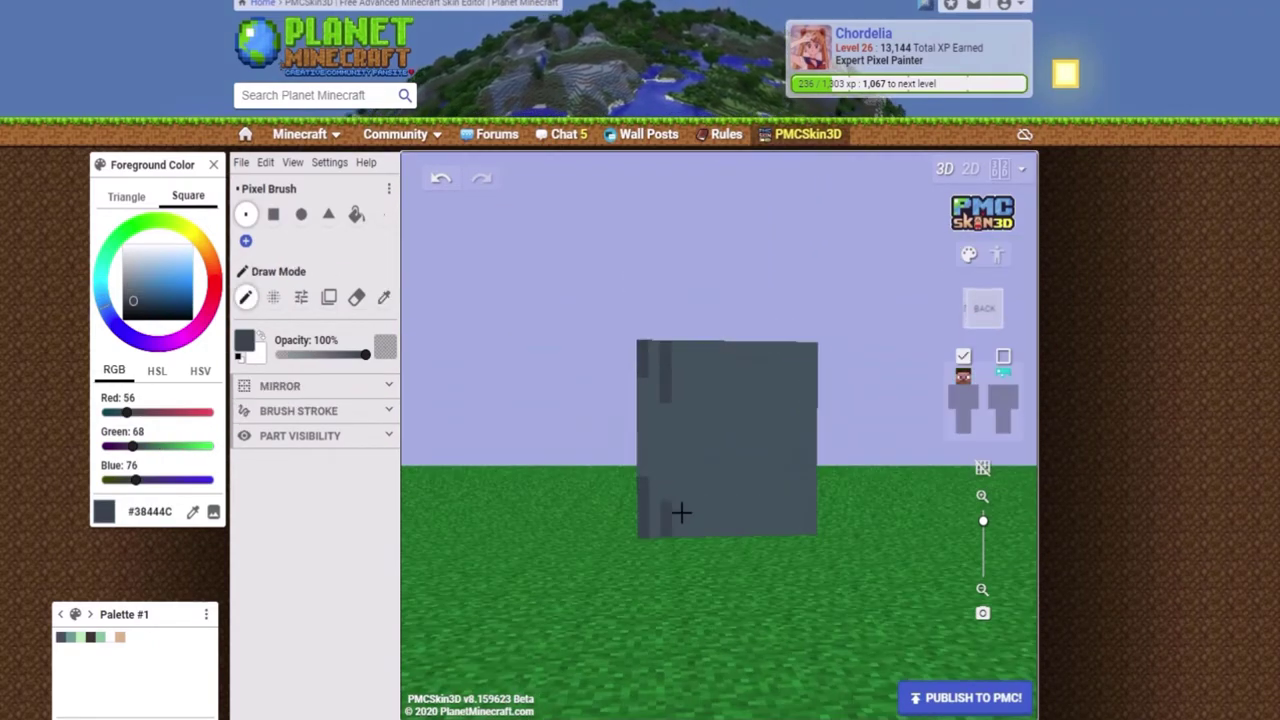
mouse_move(681, 513)
mouse_down()
mouse_move(714, 546)
mouse_move(717, 517)
mouse_up()
scroll(741, 394, up, 1)
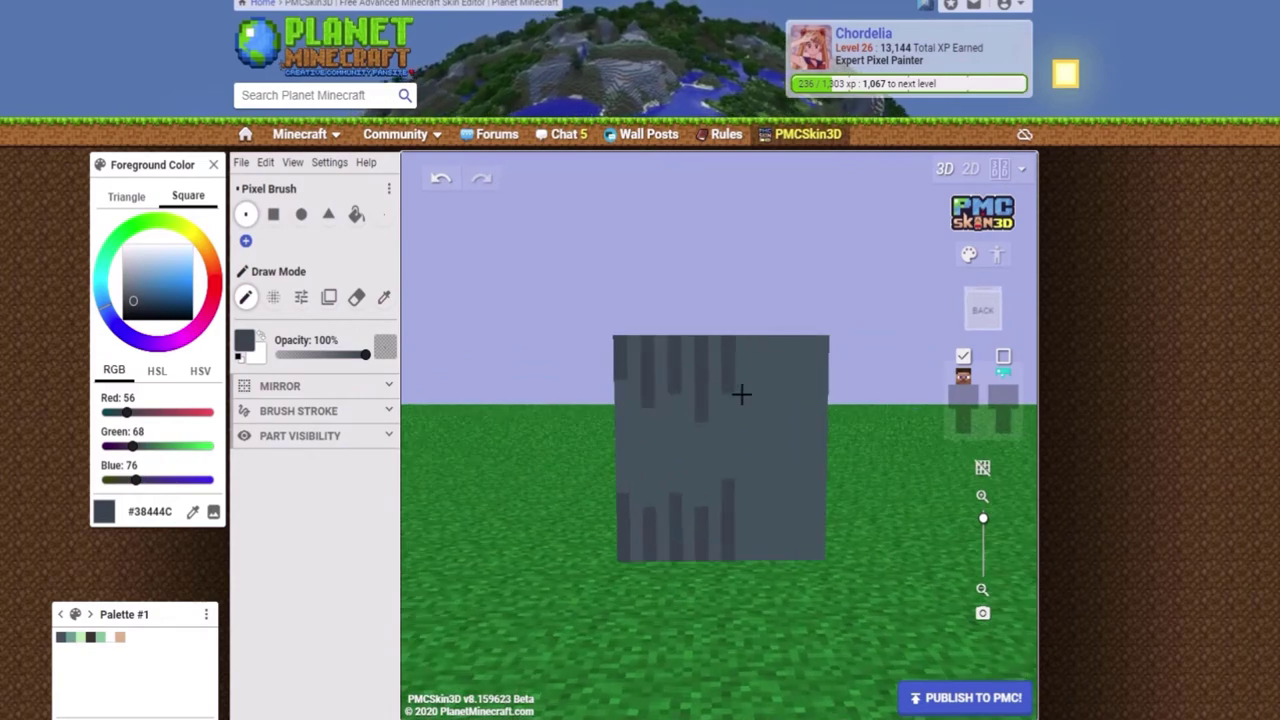
drag(752, 400, 752, 340)
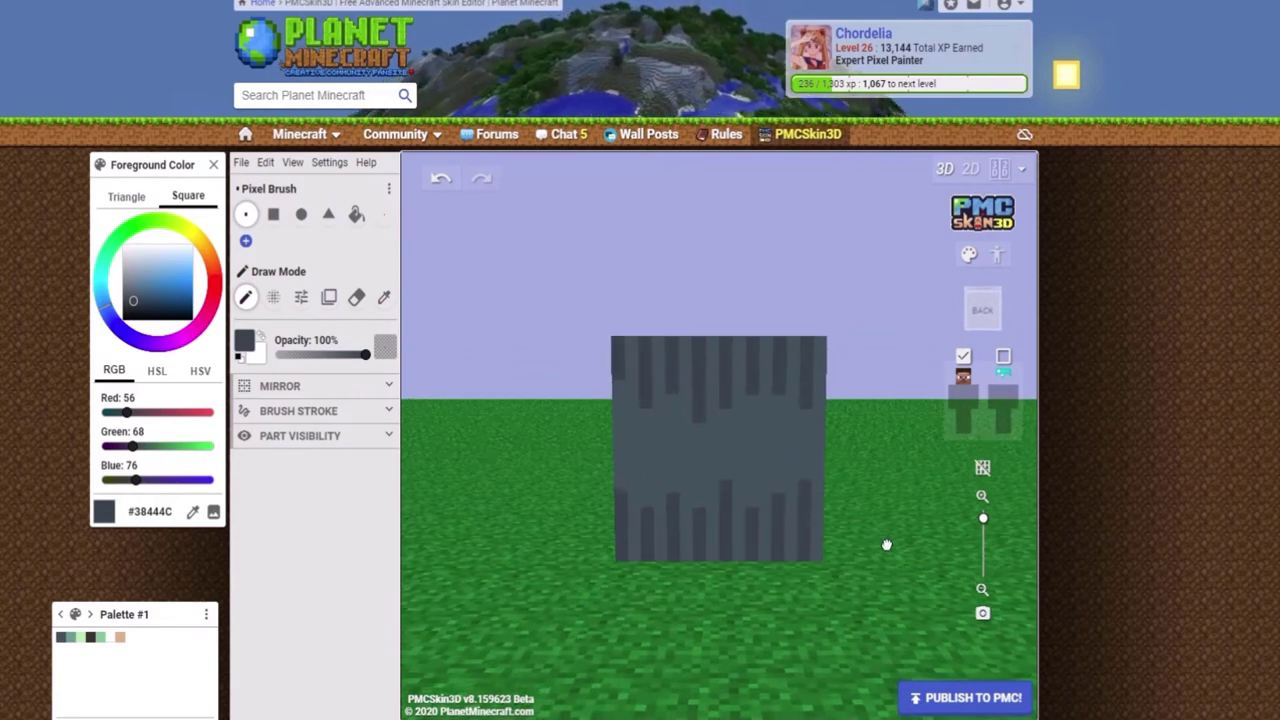
Paint lighter slate #556A71 stripes across the back hair block
alt+click(700, 440)
mouse_move(886, 543)
right_down()
mouse_move(760, 430)
mouse_move(640, 420)
right_up()
scroll(640, 420, up, 1)
drag(606, 416, 677, 429)
drag(746, 400, 786, 460)
right_drag(799, 476, 614, 577)
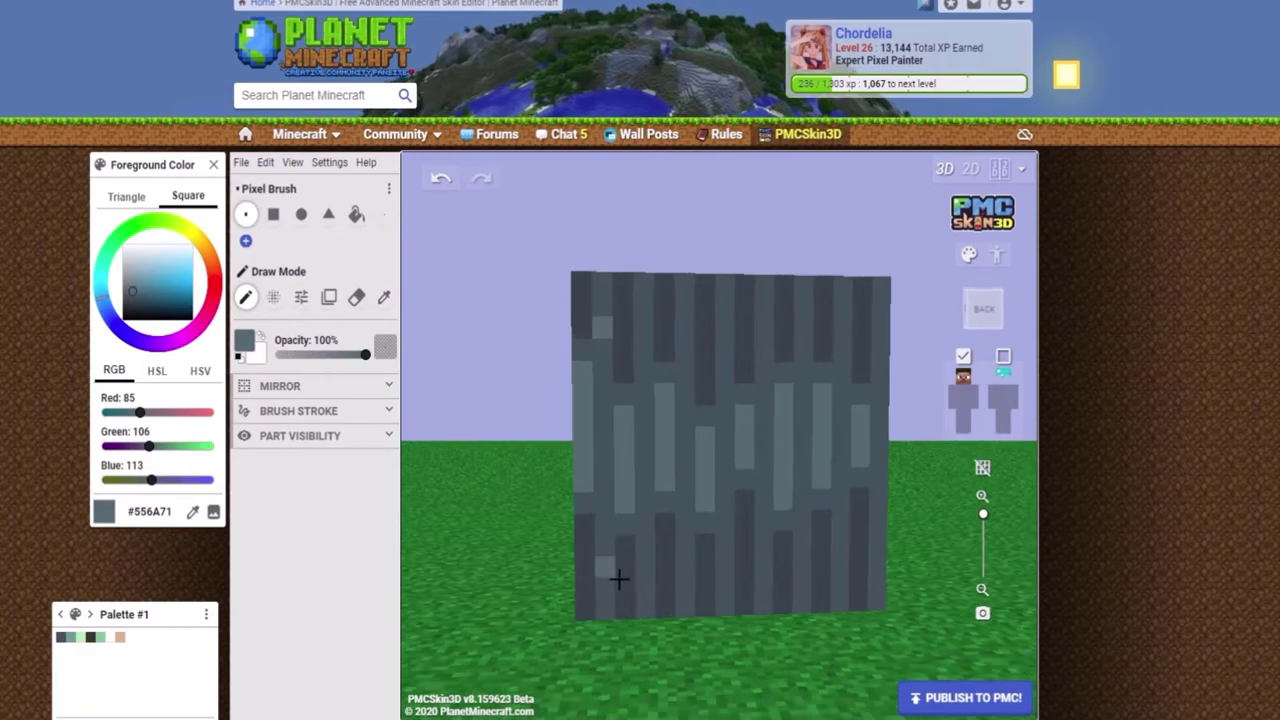
Dot lighter pixels along the hair's edges and its top and bottom rows
click(657, 380)
click(677, 551)
click(742, 308)
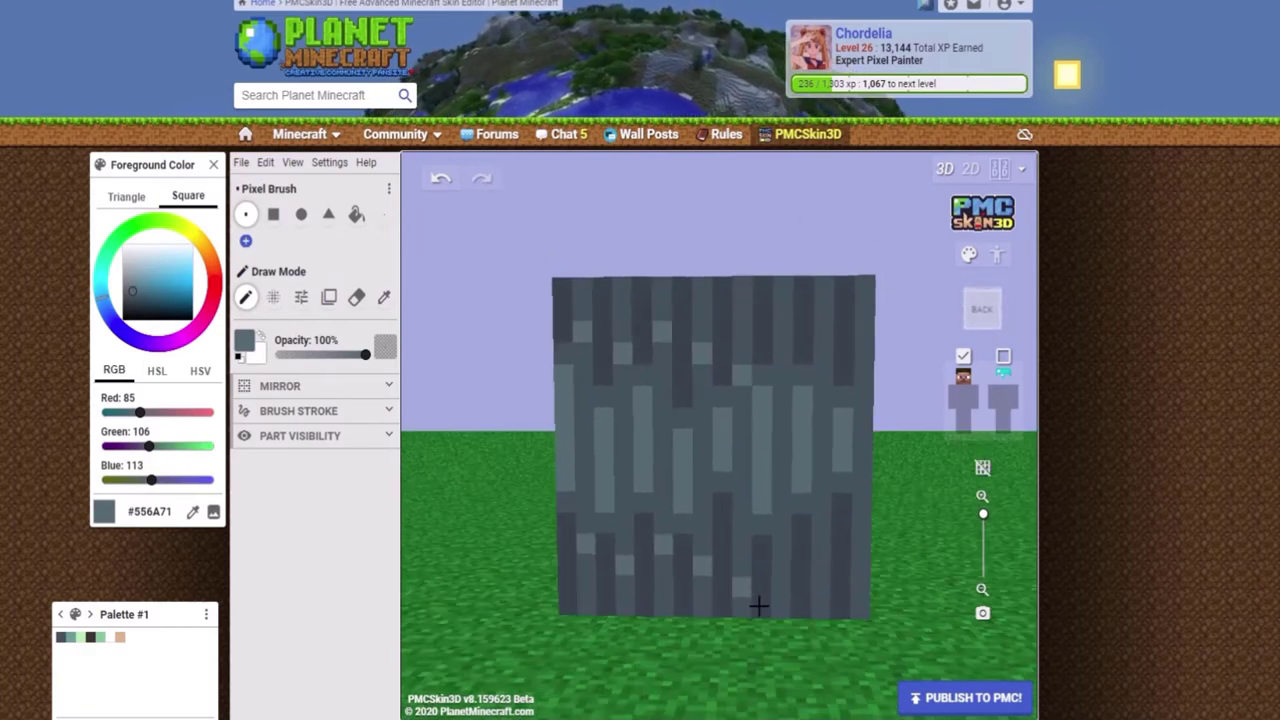
right_drag(759, 605, 775, 595)
click(773, 331)
click(772, 566)
Resample dark grey #38444C and slate grey #556A71 from the hair
right_drag(869, 541, 634, 354)
drag(700, 360, 734, 391)
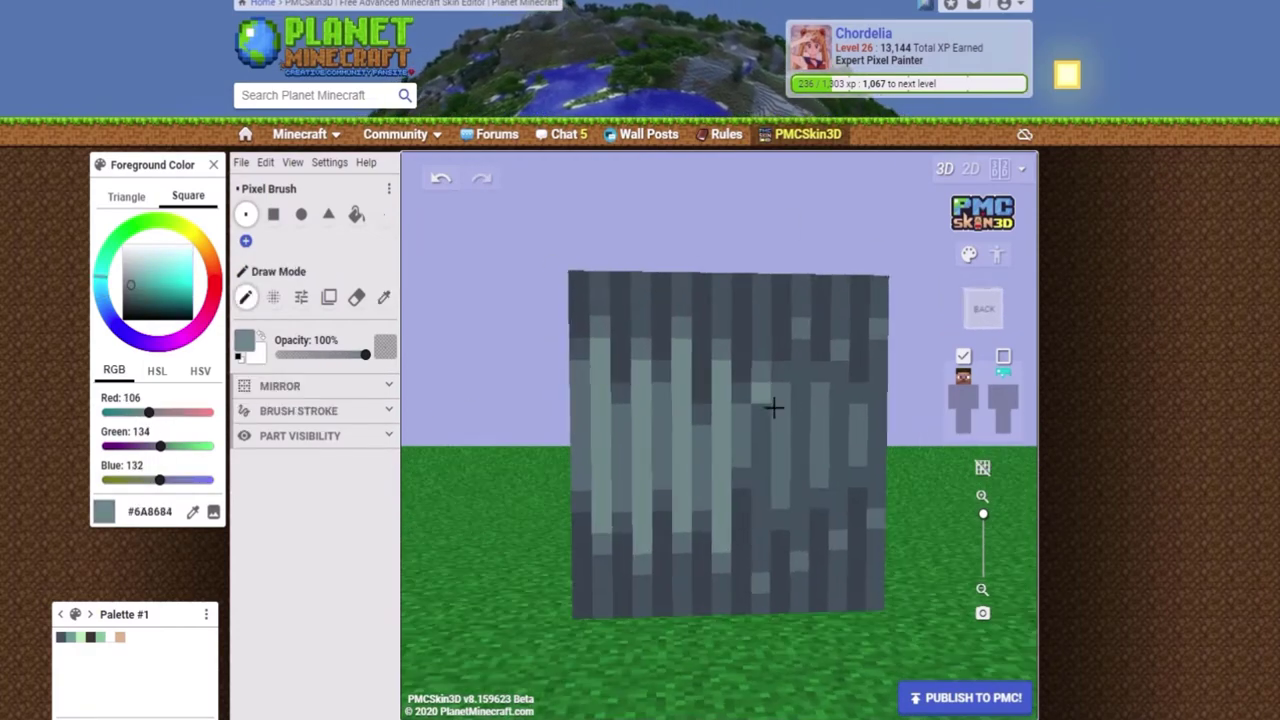
scroll(734, 391, down, 3)
scroll(472, 350, down, 2)
right_drag(472, 350, 640, 257)
alt+click(693, 309)
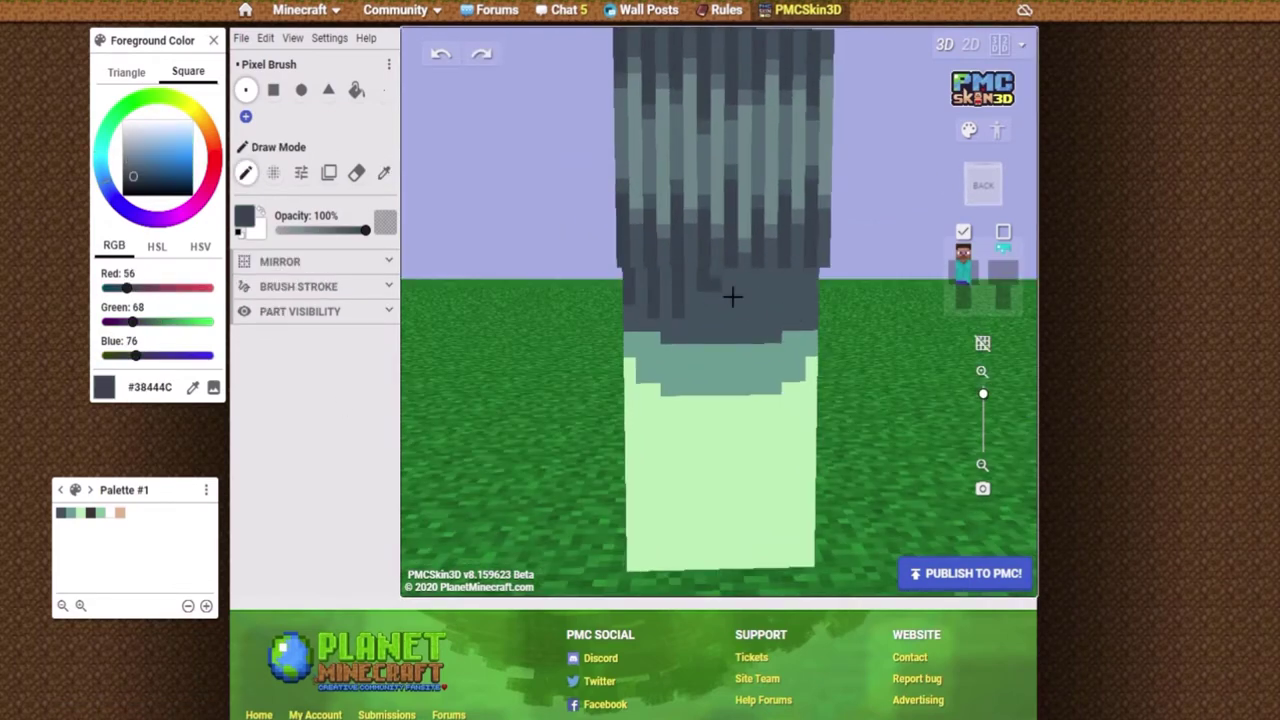
alt+click(651, 229)
Pick teal #6A8684, then paint dark grey streaks on the hair's side
right_drag(813, 300, 861, 340)
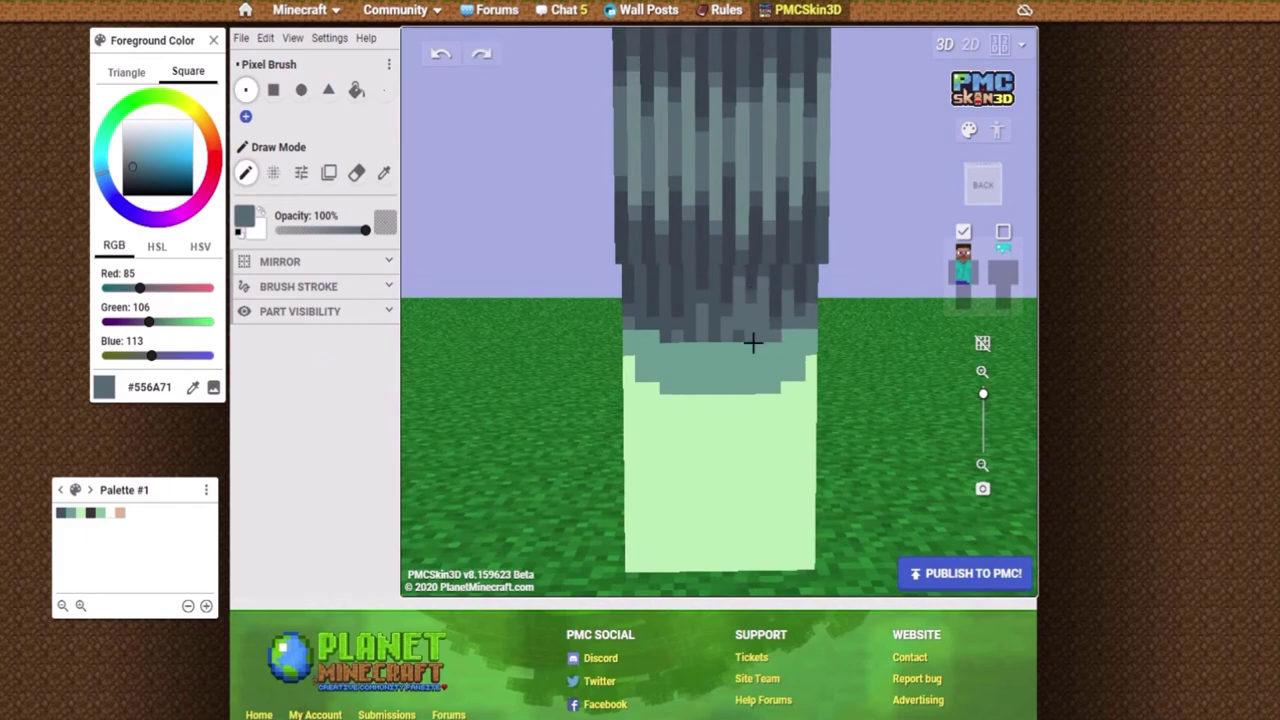
right_drag(677, 326, 702, 344)
alt+click(702, 344)
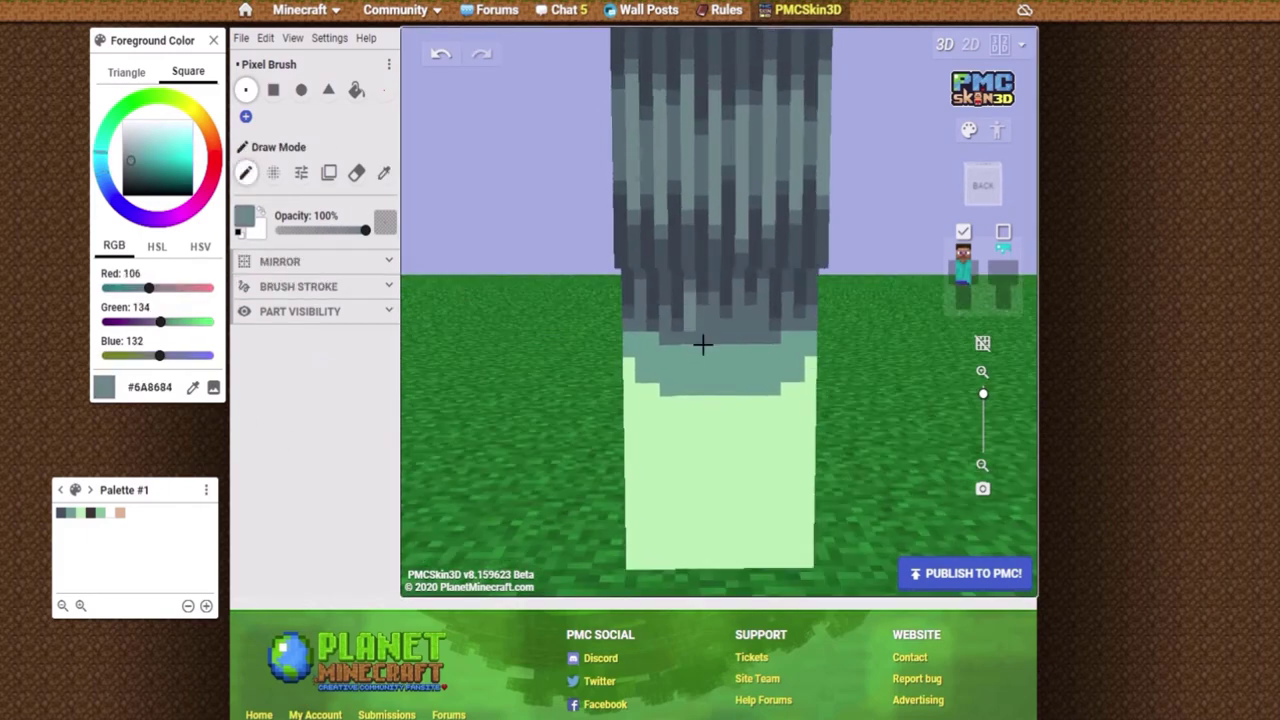
right_drag(797, 346, 646, 286)
alt+click(646, 286)
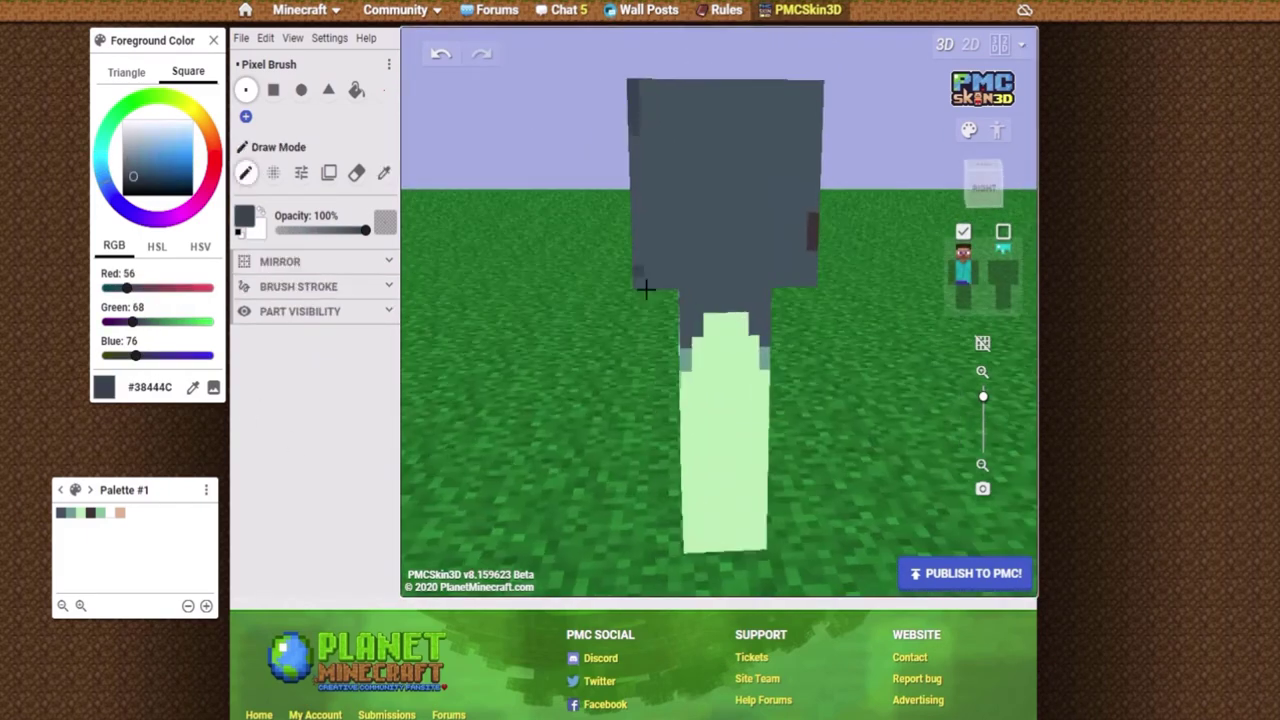
right_drag(714, 265, 886, 257)
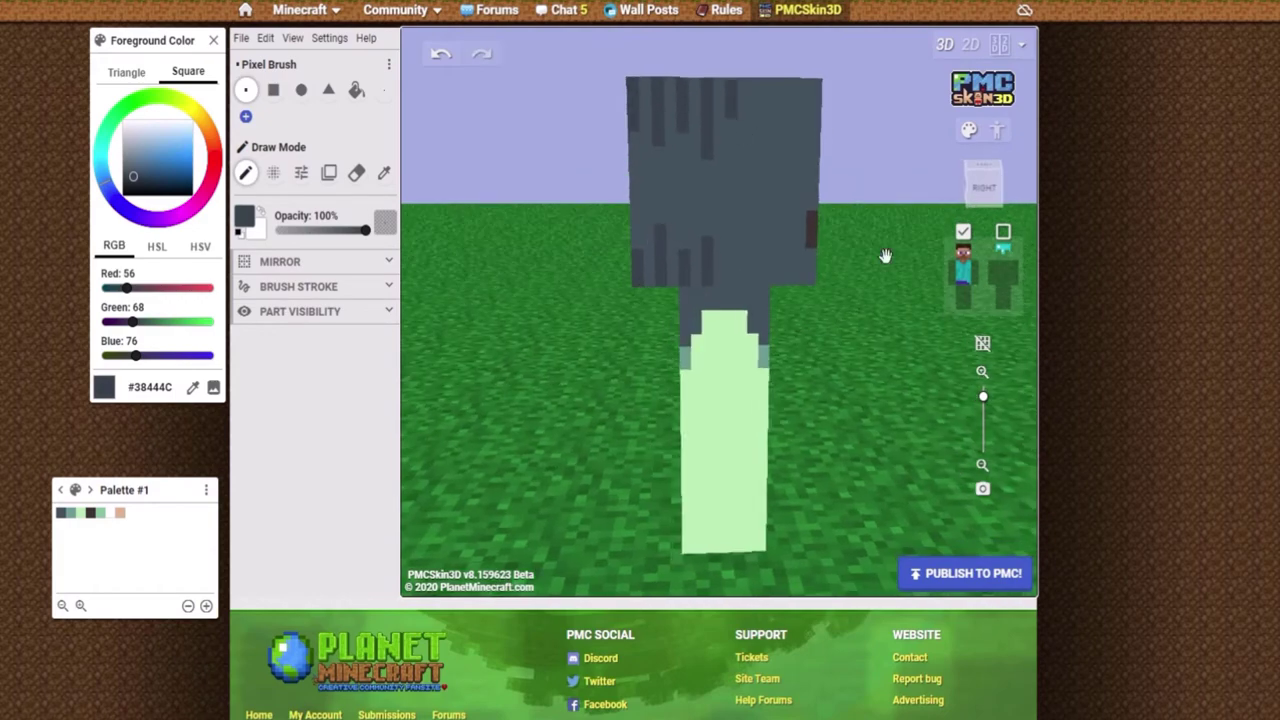
drag(723, 285, 750, 90)
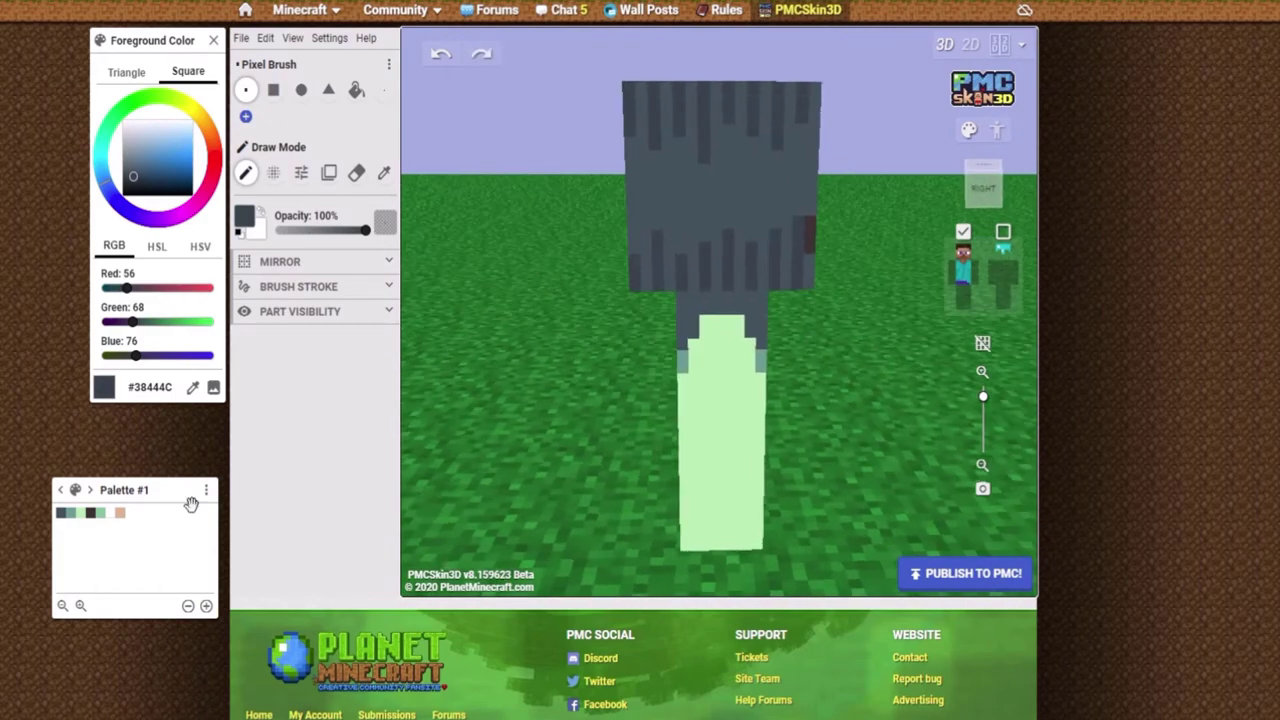
View the hair from above and sample slate #556A71, teal #6A8684 and dark grey #38444C
right_drag(636, 180, 638, 204)
alt+click(638, 204)
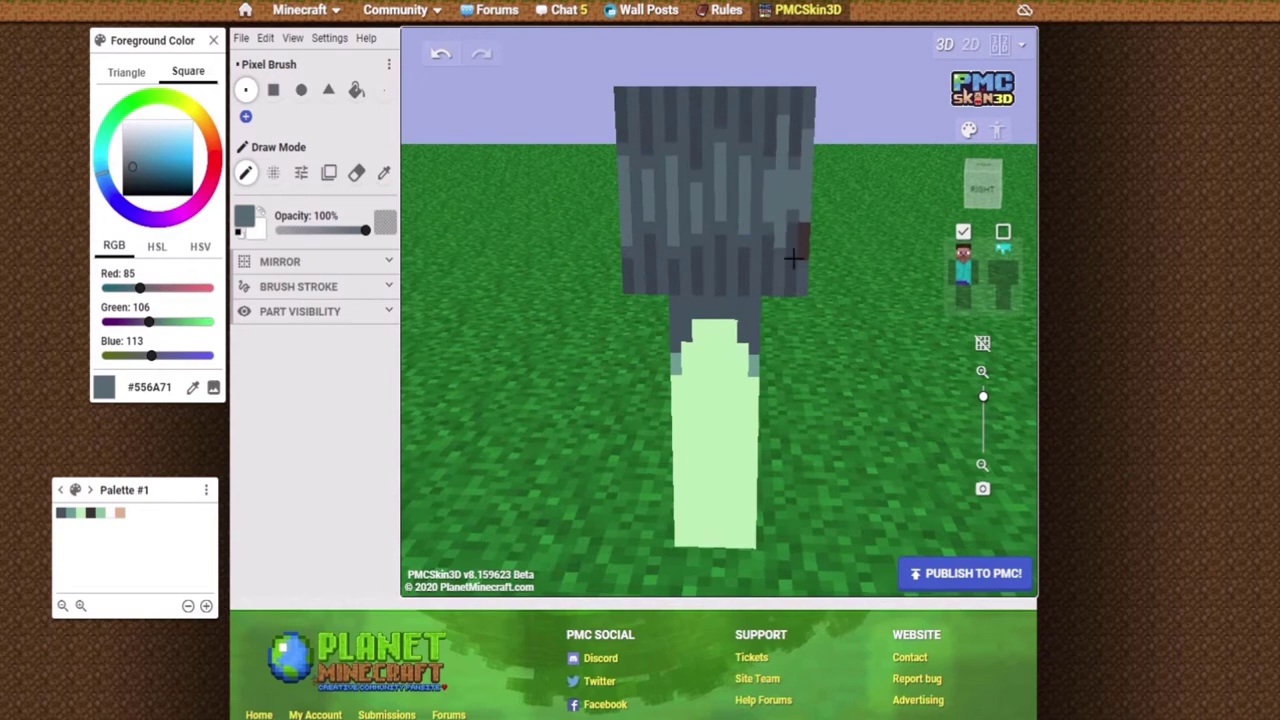
right_drag(792, 258, 746, 126)
right_drag(777, 234, 666, 155)
alt+click(666, 155)
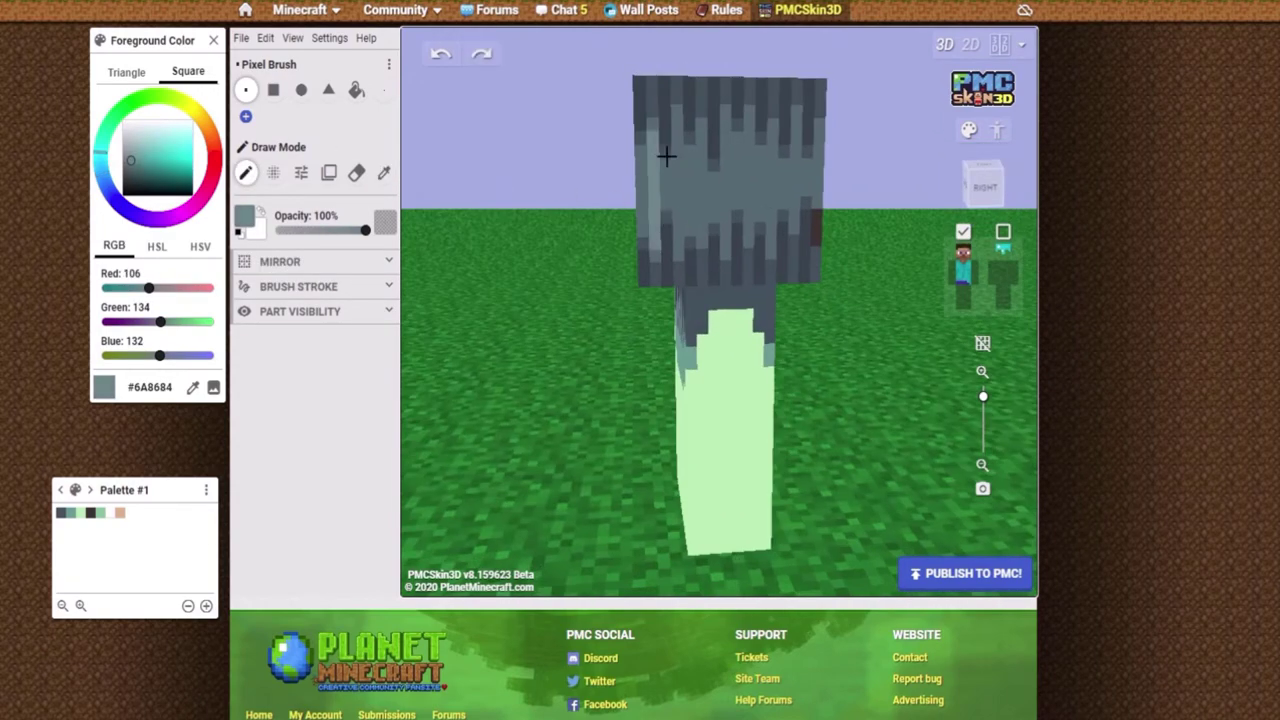
right_drag(800, 193, 963, 390)
scroll(1006, 325, up, 1)
alt+click(1006, 325)
From the back view, sample hair teals #61958A, #4C7A71 and #578D81
mouse_move(672, 641)
right_down()
mouse_move(734, 647)
mouse_move(688, 656)
right_up()
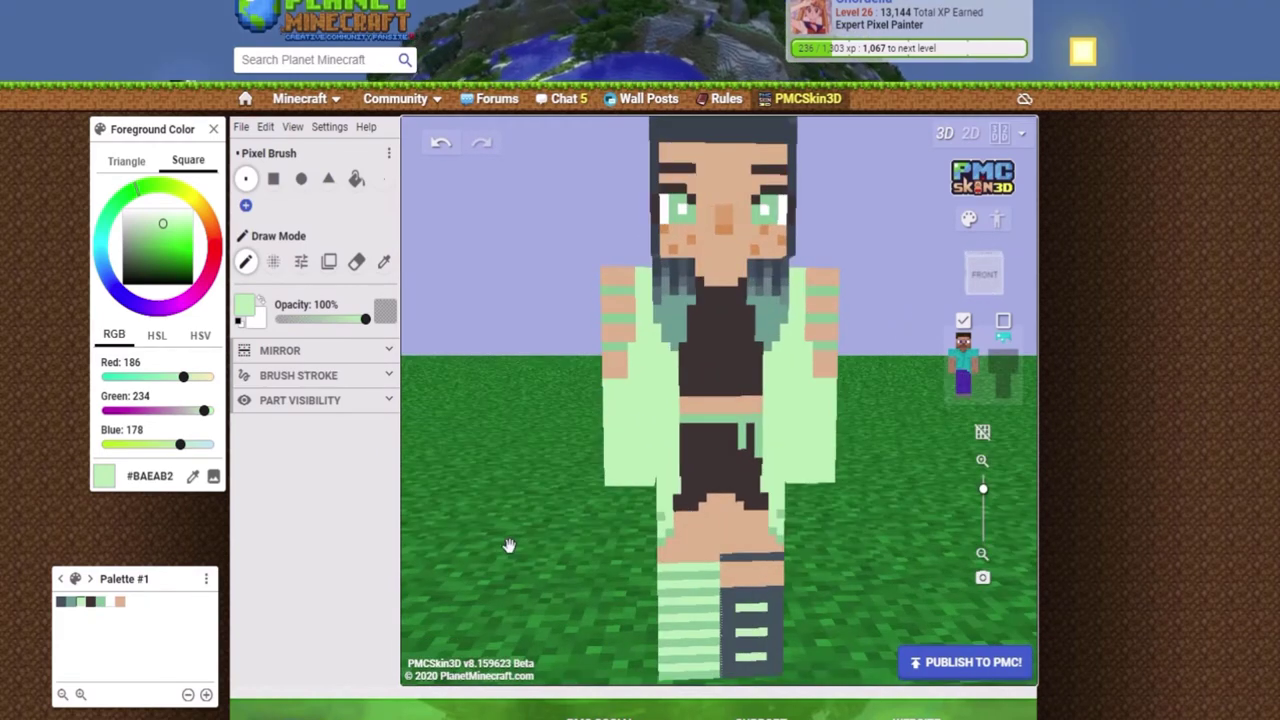
scroll(509, 545, down, 2)
alt+click(531, 251)
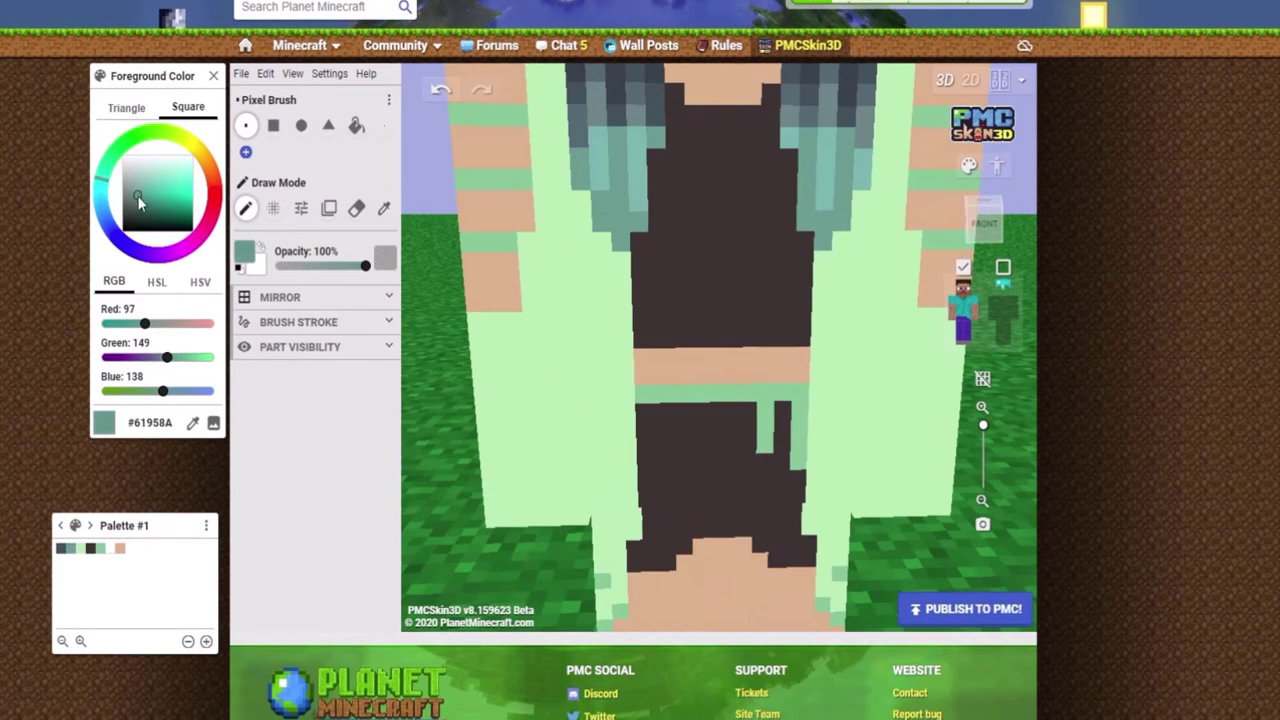
click(138, 196)
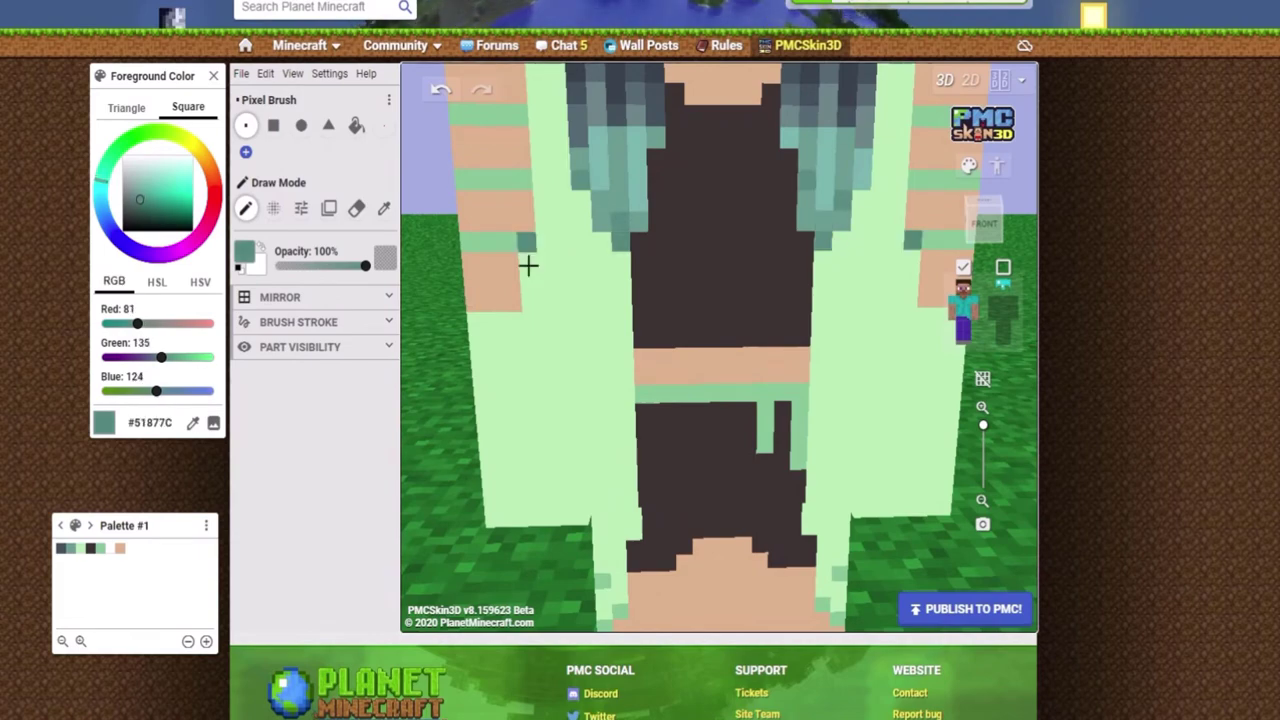
alt+click(590, 192)
scroll(523, 306, down, 2)
scroll(523, 263, up, 2)
scroll(656, 262, down, 2)
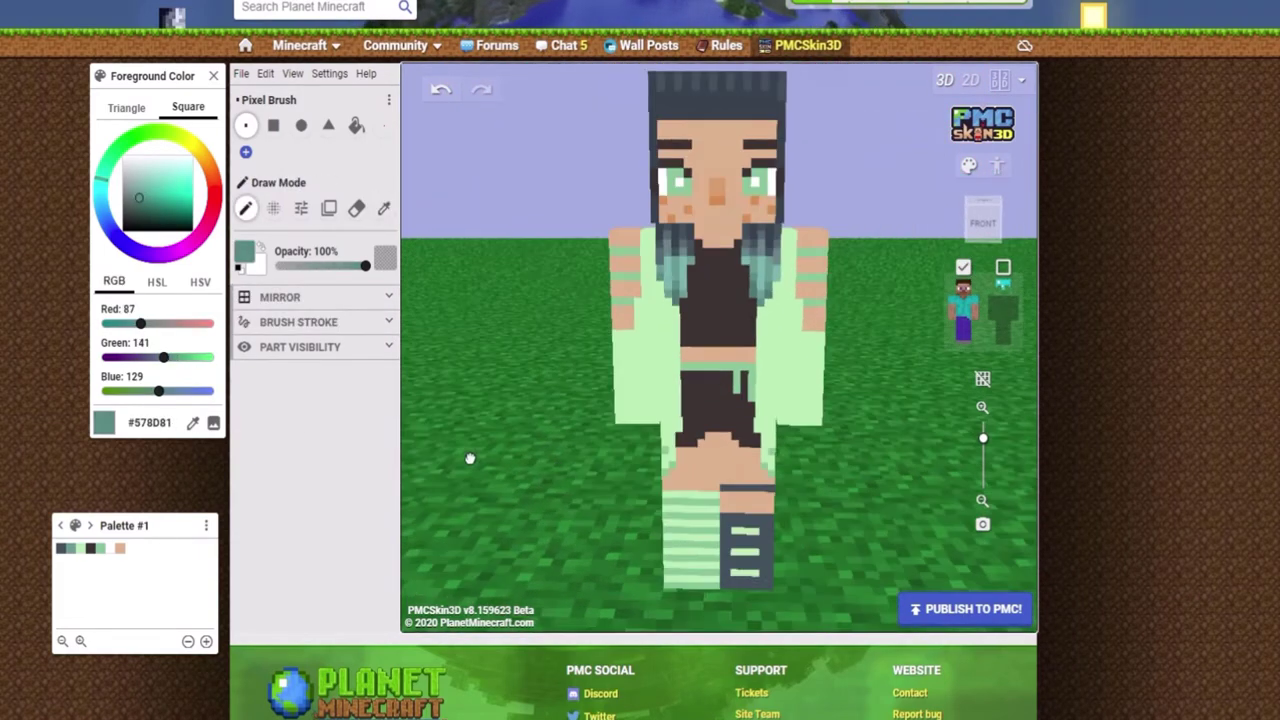
scroll(686, 434, up, 1)
right_drag(686, 434, 650, 276)
alt+click(834, 300)
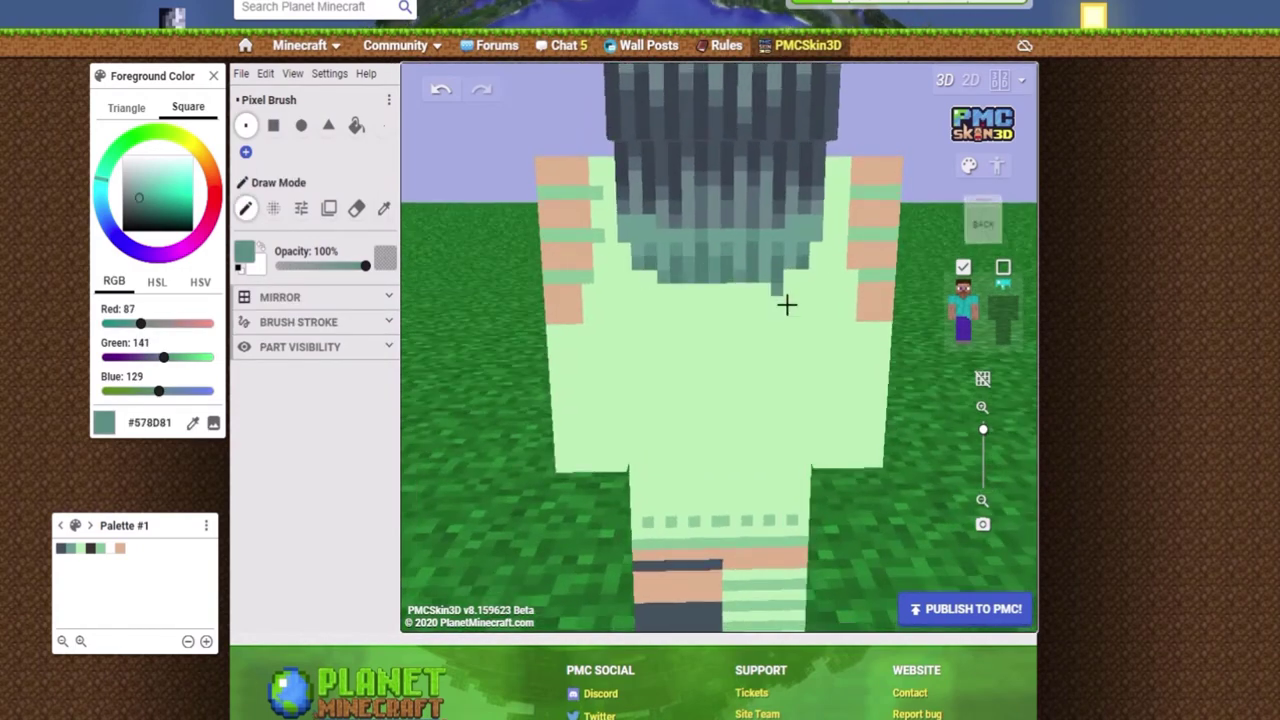
Sample teals #76B7AA, #578D81 and #4C7A71, then mix the pale mint #9ED9AA paint colour
right_drag(786, 304, 731, 260)
alt+click(771, 234)
scroll(501, 287, down, 1)
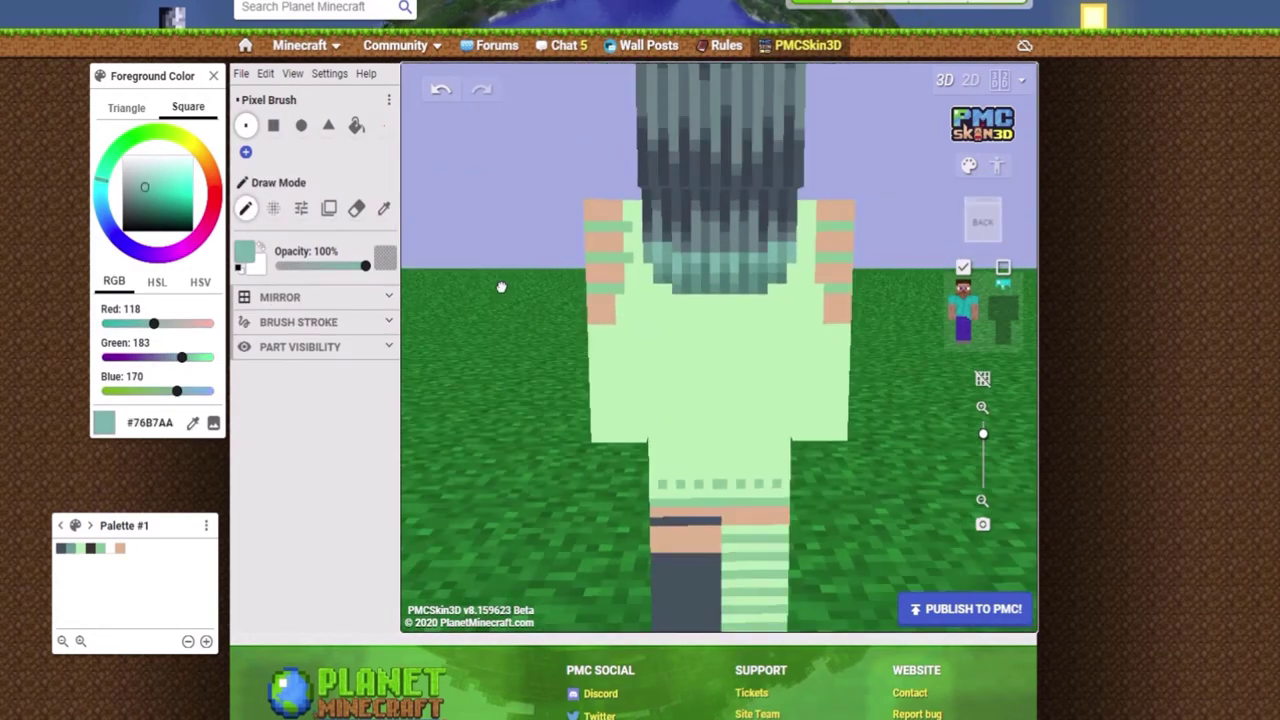
scroll(501, 287, down, 1)
right_drag(501, 287, 760, 240)
alt+click(700, 240)
alt+click(765, 235)
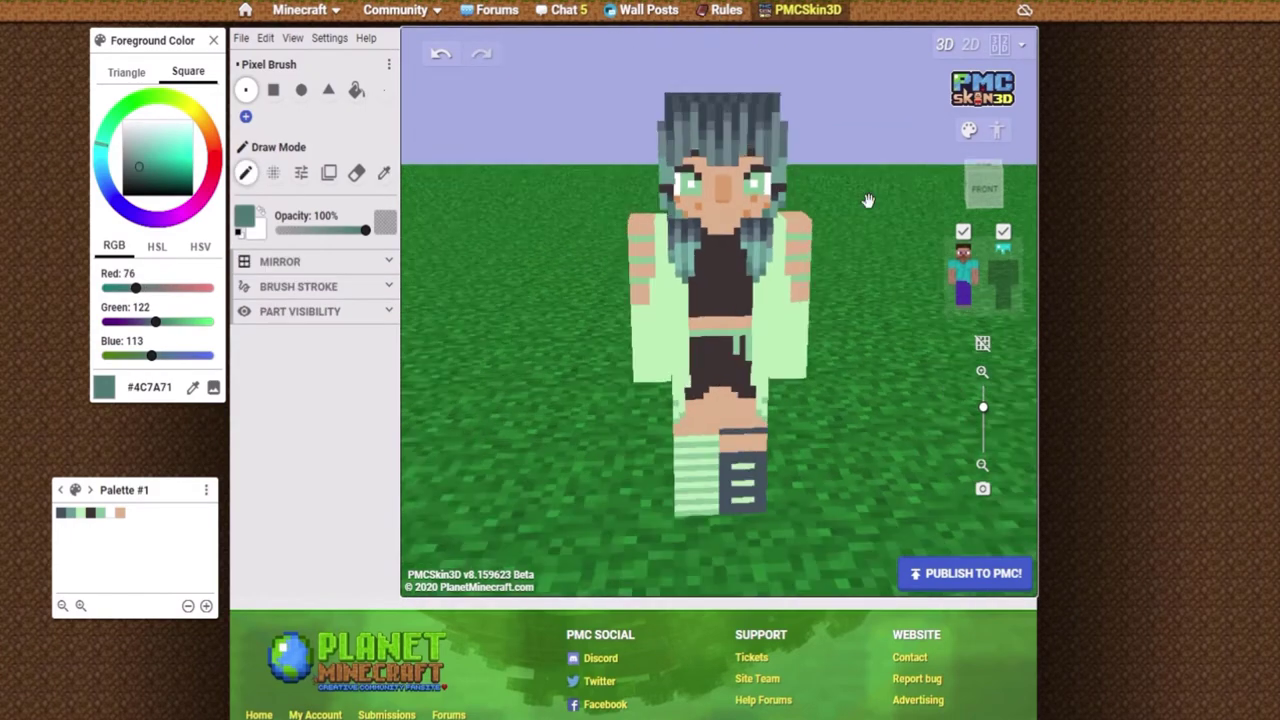
scroll(868, 200, up, 3)
alt+click(808, 266)
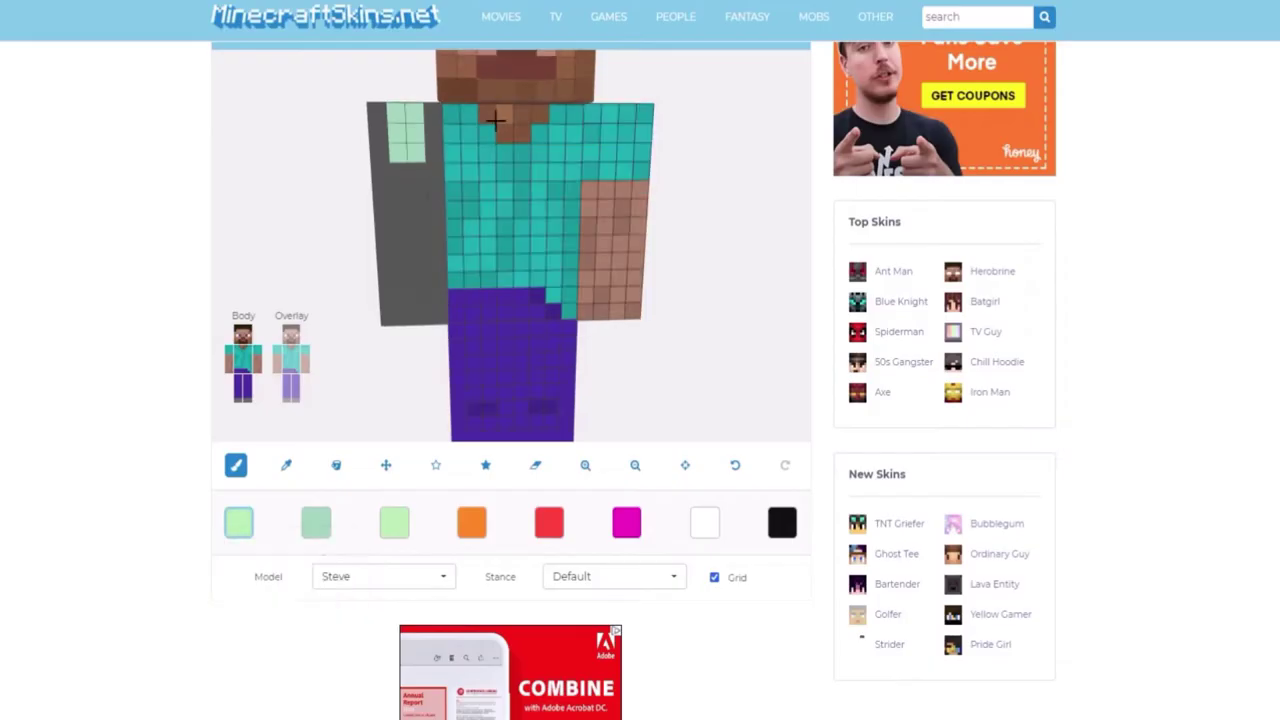
click(471, 522)
click(416, 146)
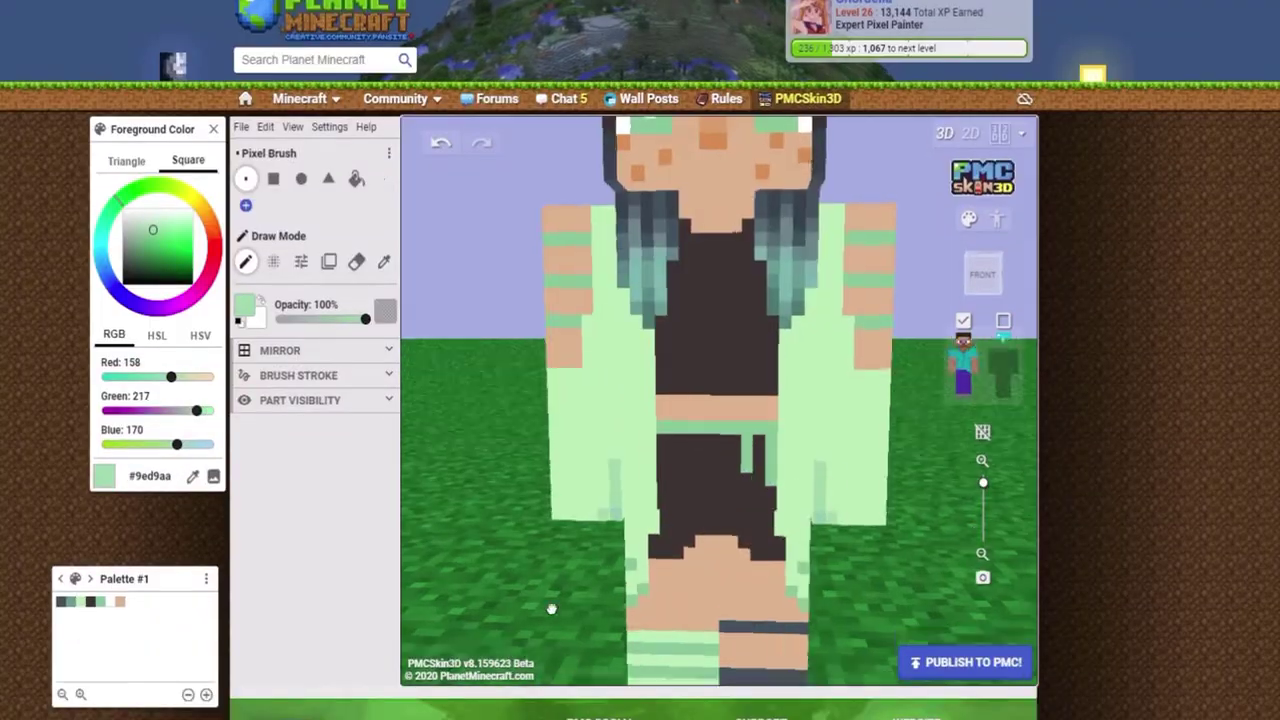
Set the current colour to mint #91CCB1 and angle the model toward the jacket
double_click(155, 480)
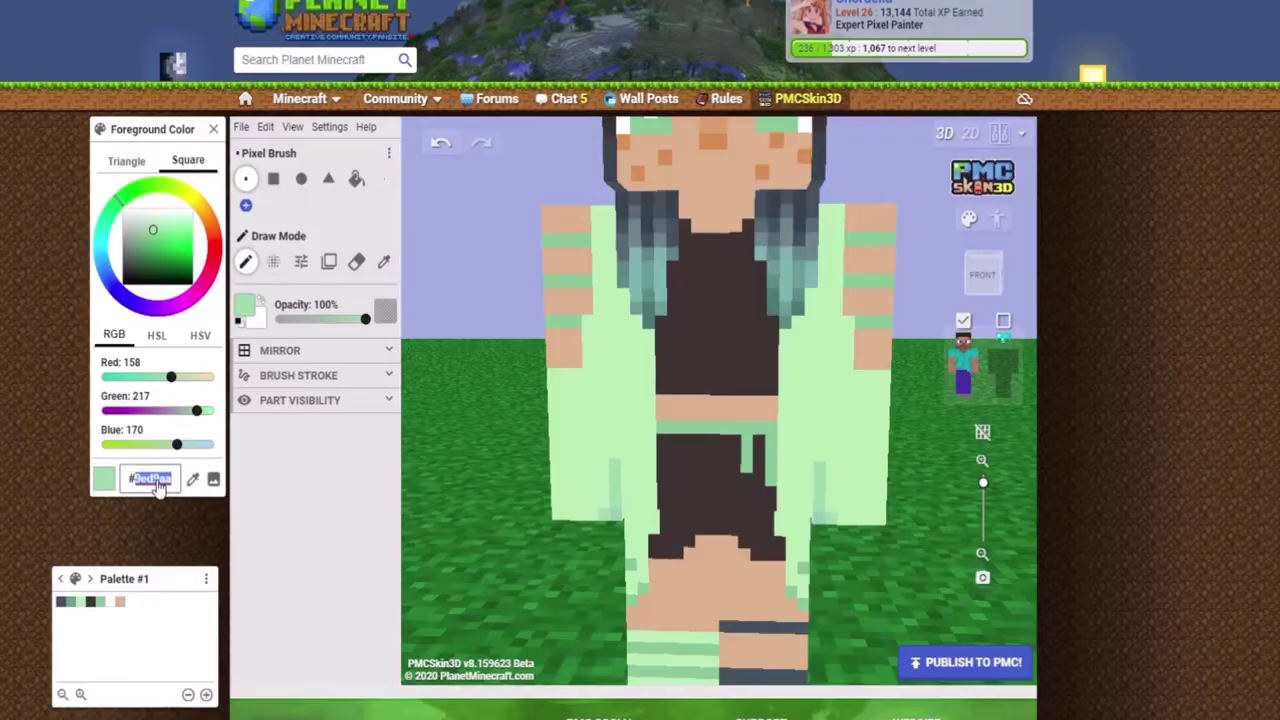
text(#91CCB1)
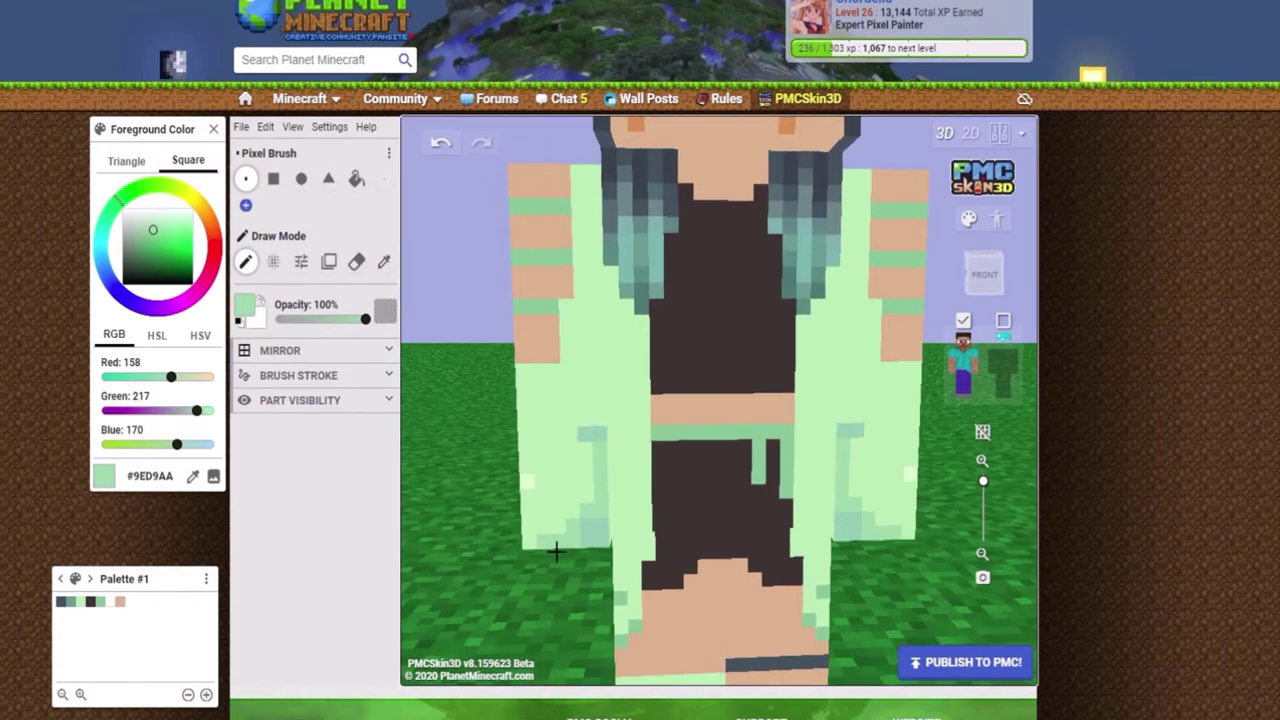
right_drag(595, 527, 615, 414)
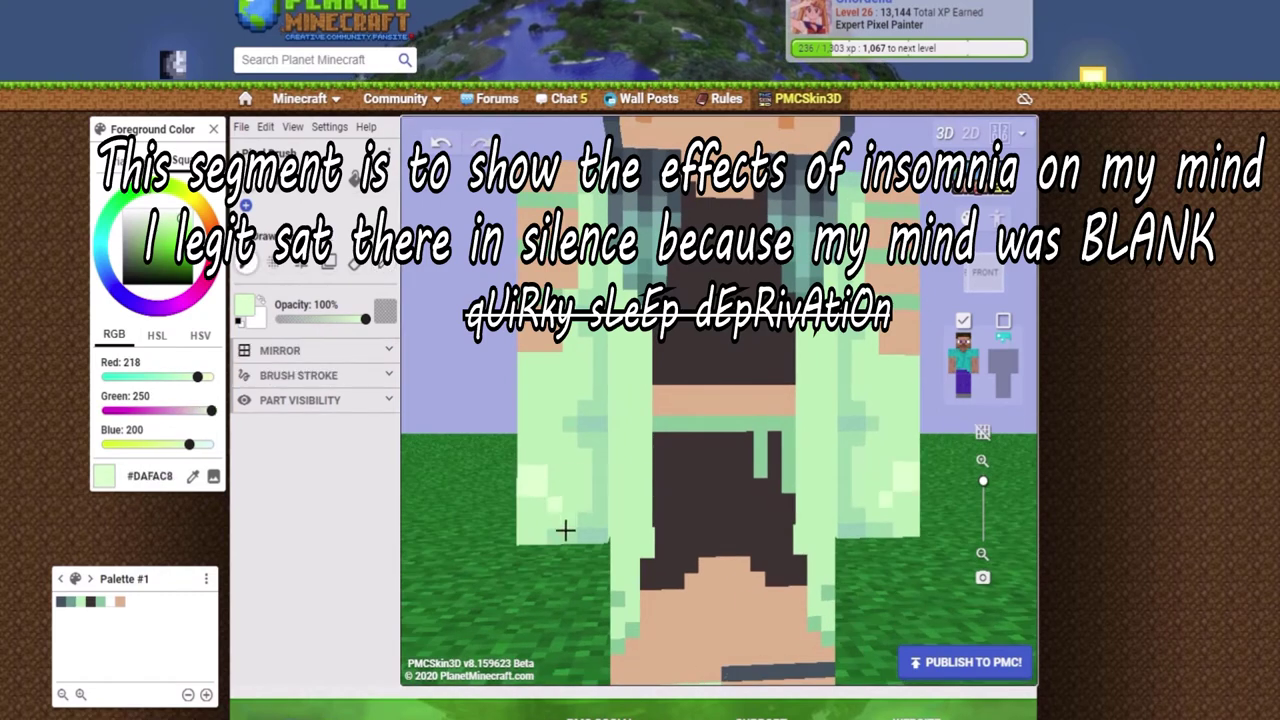
right_drag(572, 401, 585, 460)
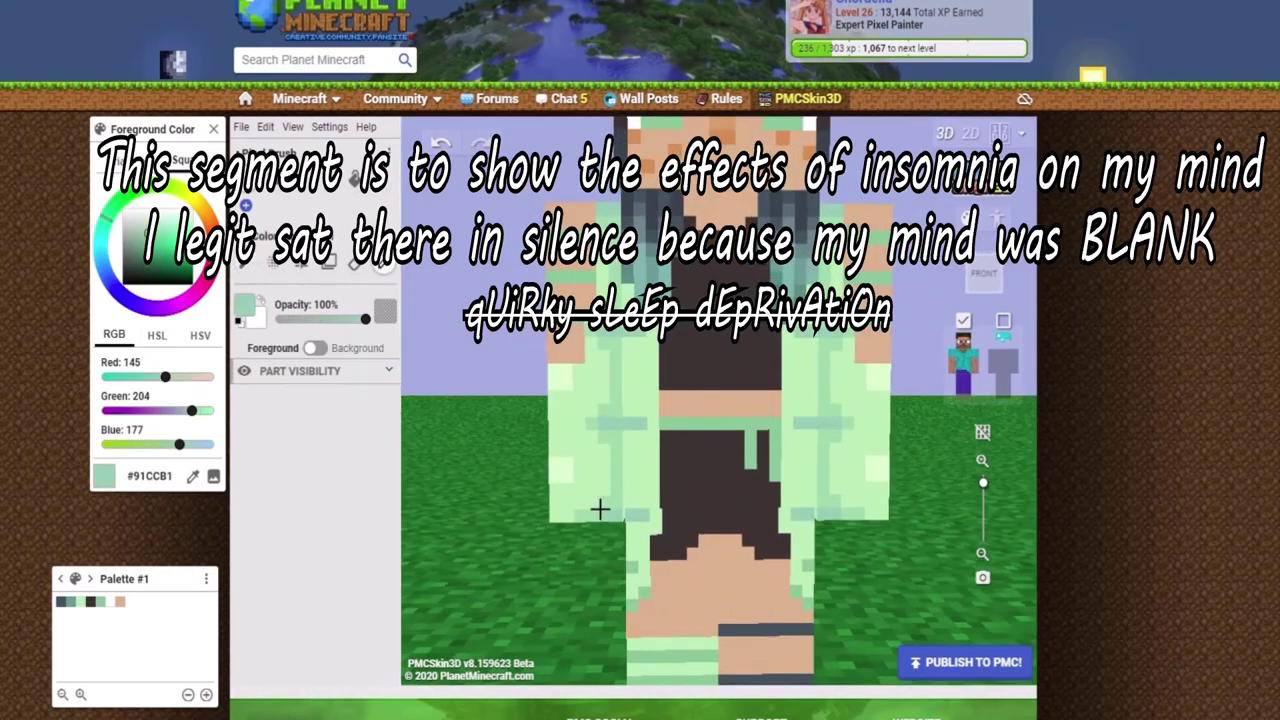
scroll(840, 413, up, 2)
scroll(393, 594, down, 2)
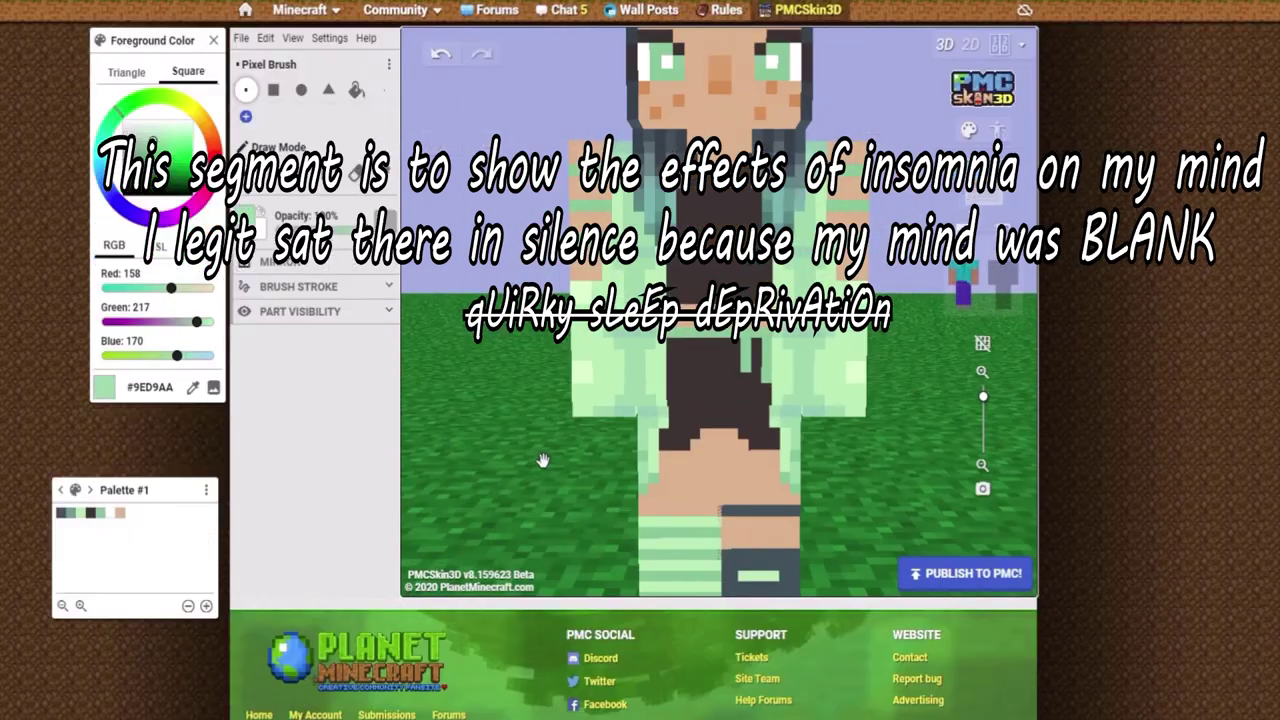
scroll(393, 594, up, 2)
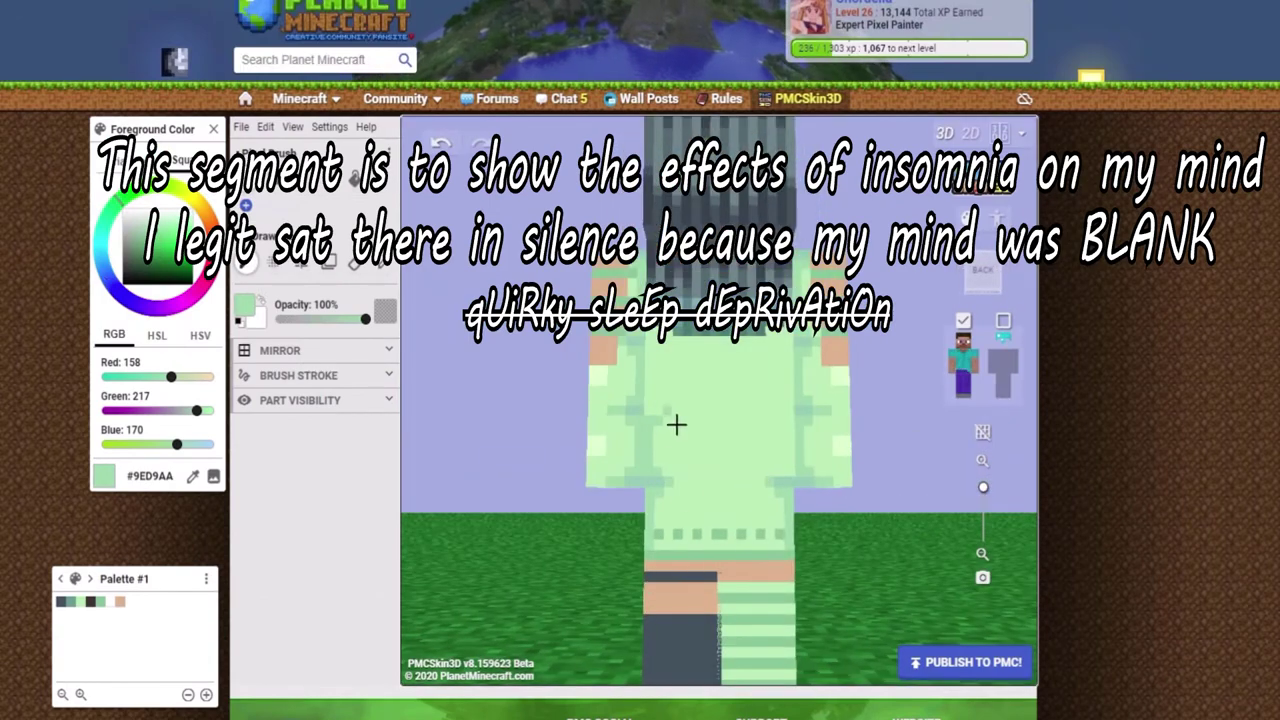
scroll(559, 546, up, 2)
Sample lighter mint #BAEAB2, mid mint and pale highlight tones from the jacket's back
click(820, 523)
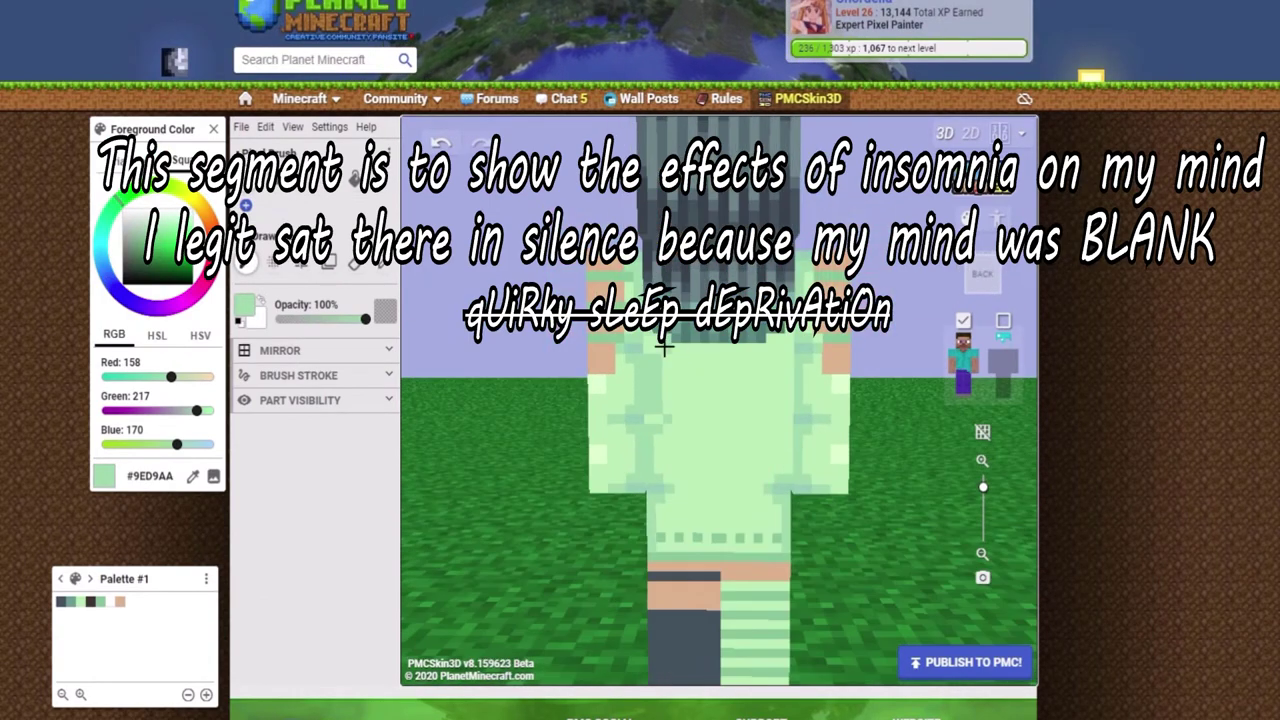
click(193, 477)
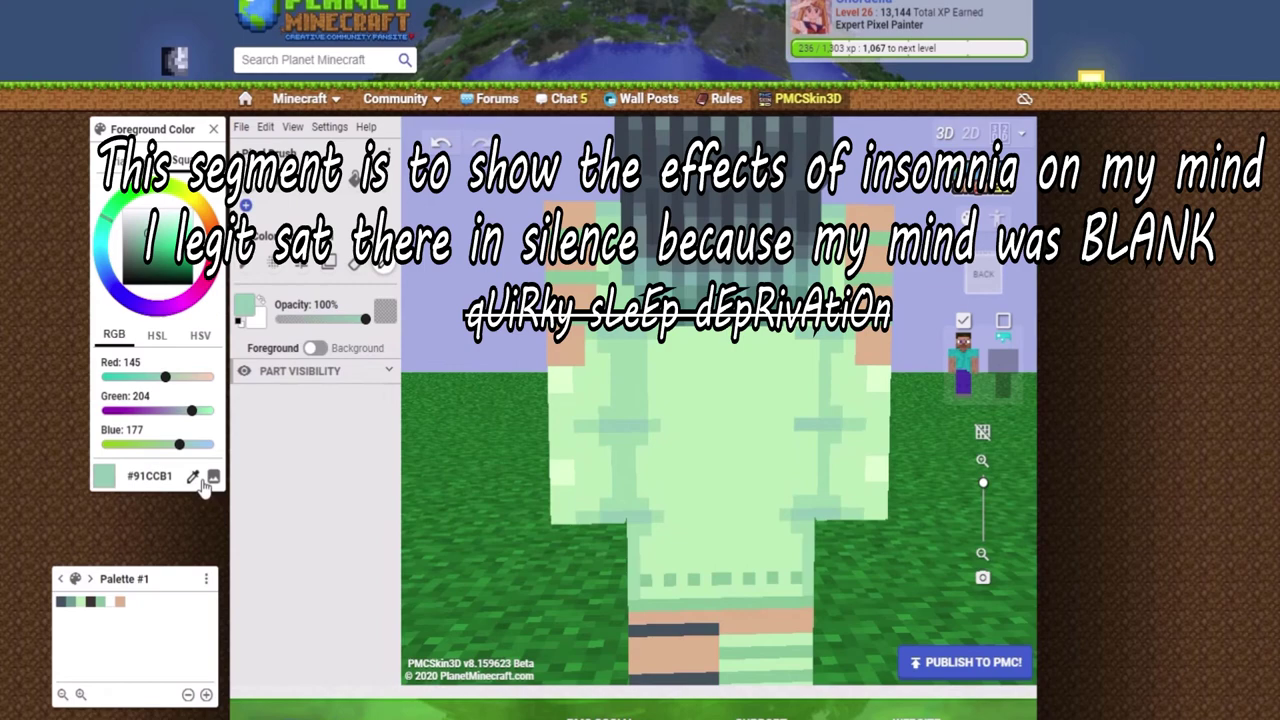
alt+click(810, 428)
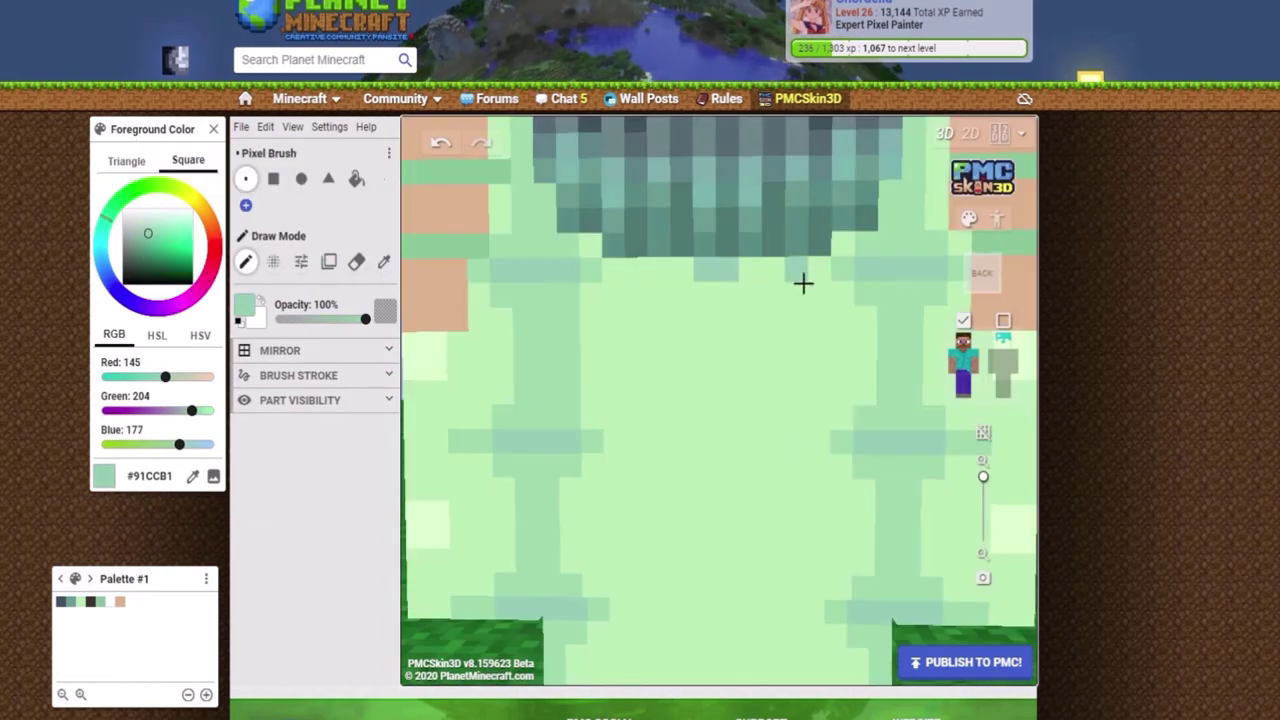
right_drag(803, 280, 510, 487)
alt+click(730, 345)
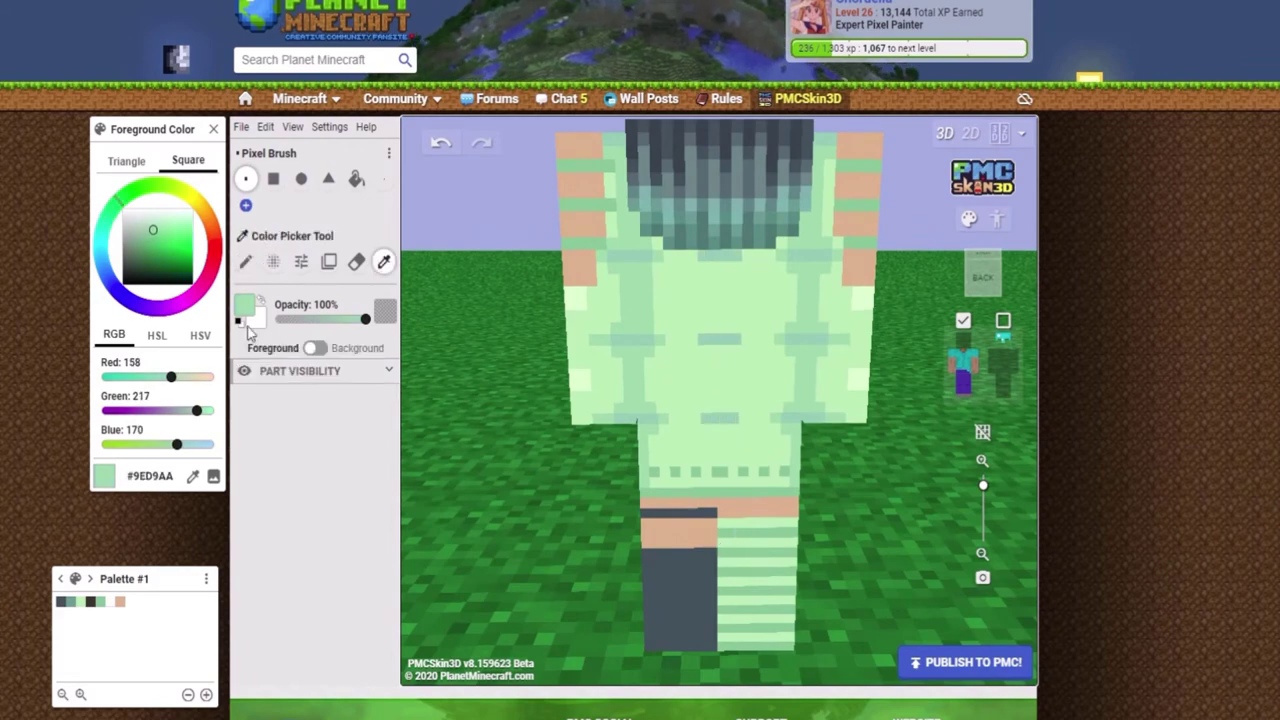
scroll(743, 306, up, 3)
scroll(737, 243, down, 4)
alt+click(540, 552)
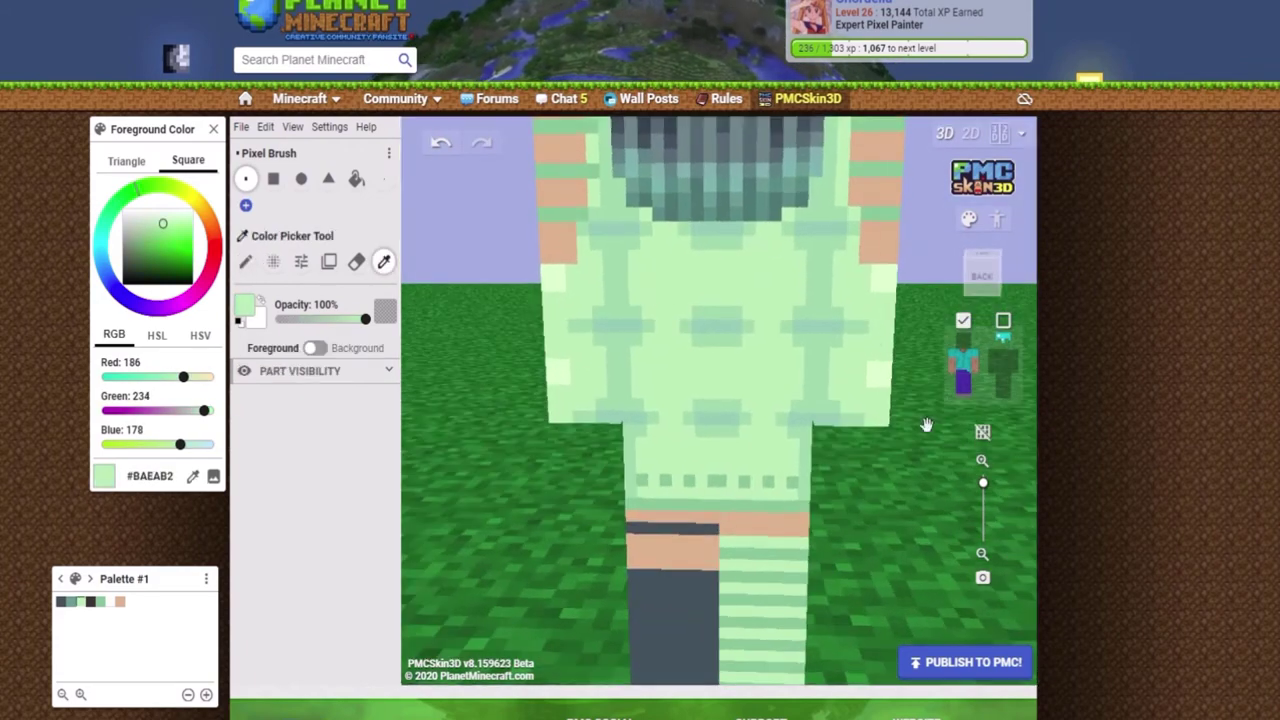
Alternate mid mint and pale highlight tones to shade the jacket back, then check it
scroll(700, 400, up, 2)
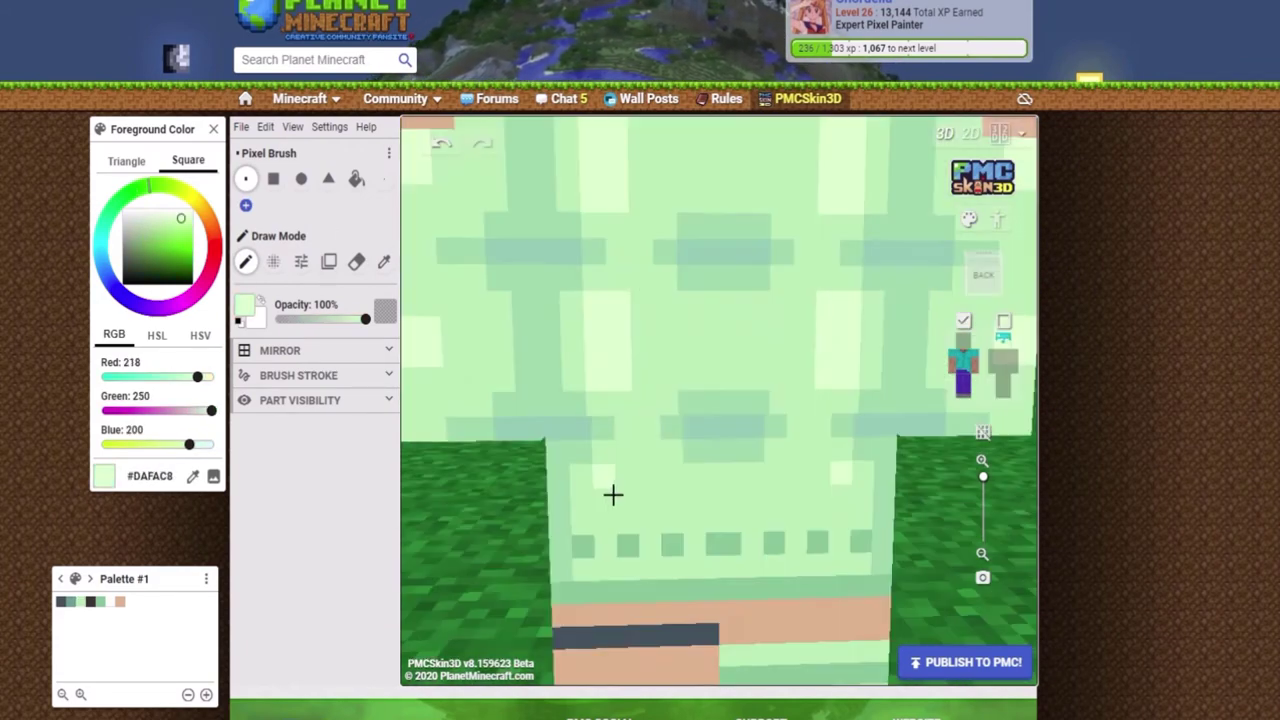
scroll(611, 494, down, 5)
scroll(680, 500, up, 2)
alt+click(659, 588)
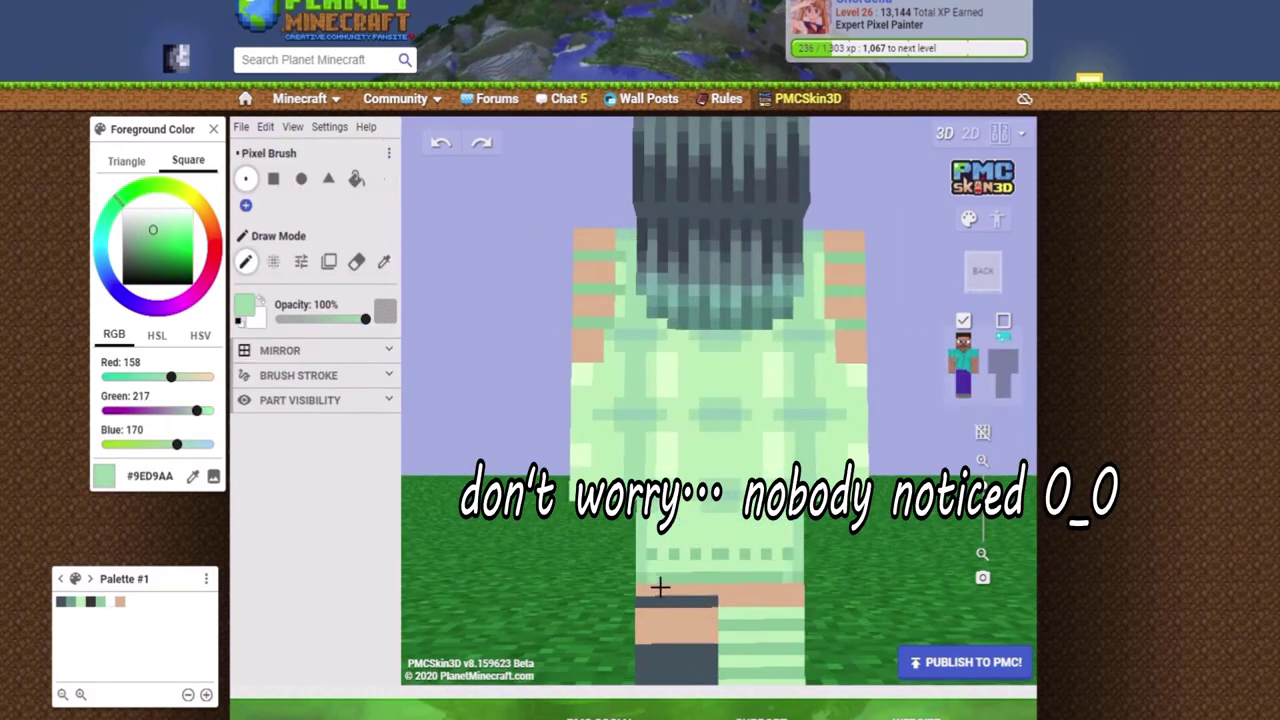
alt+click(620, 450)
scroll(600, 450, down, 3)
drag(600, 450, 480, 380)
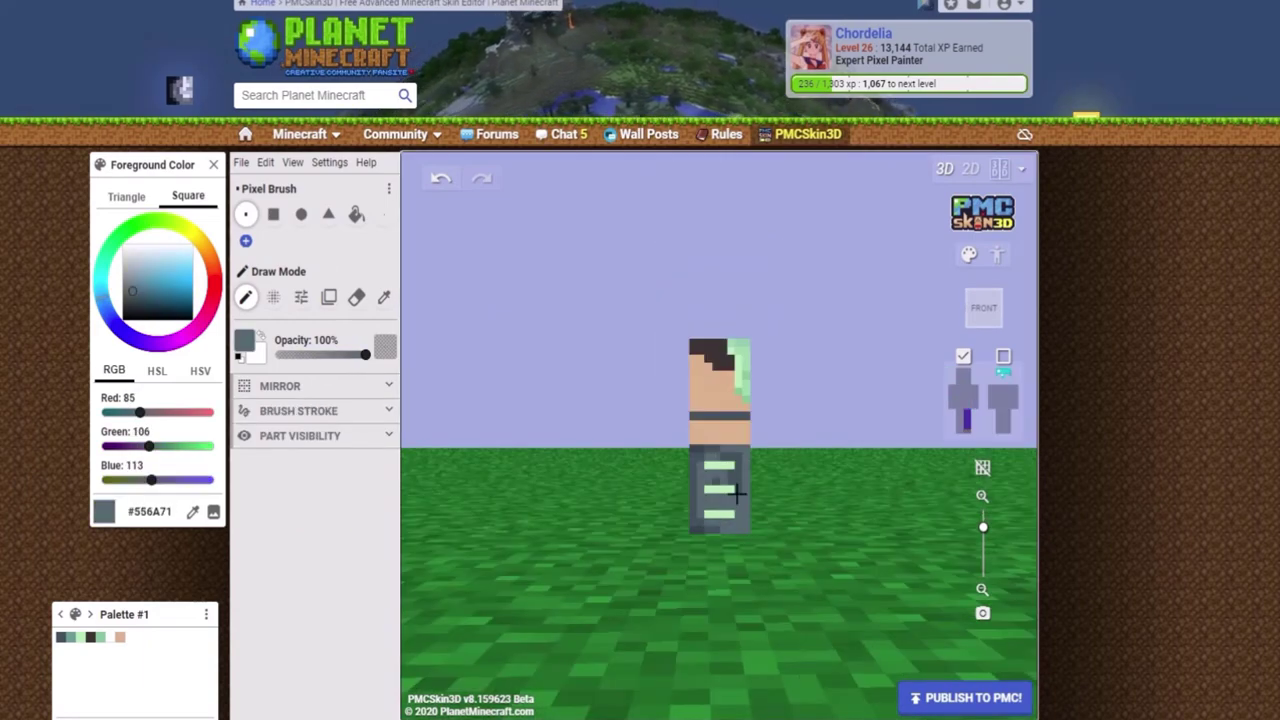
Sample the darkest browns of the top, such as #322E2E, for shading lines
scroll(735, 492, up, 2)
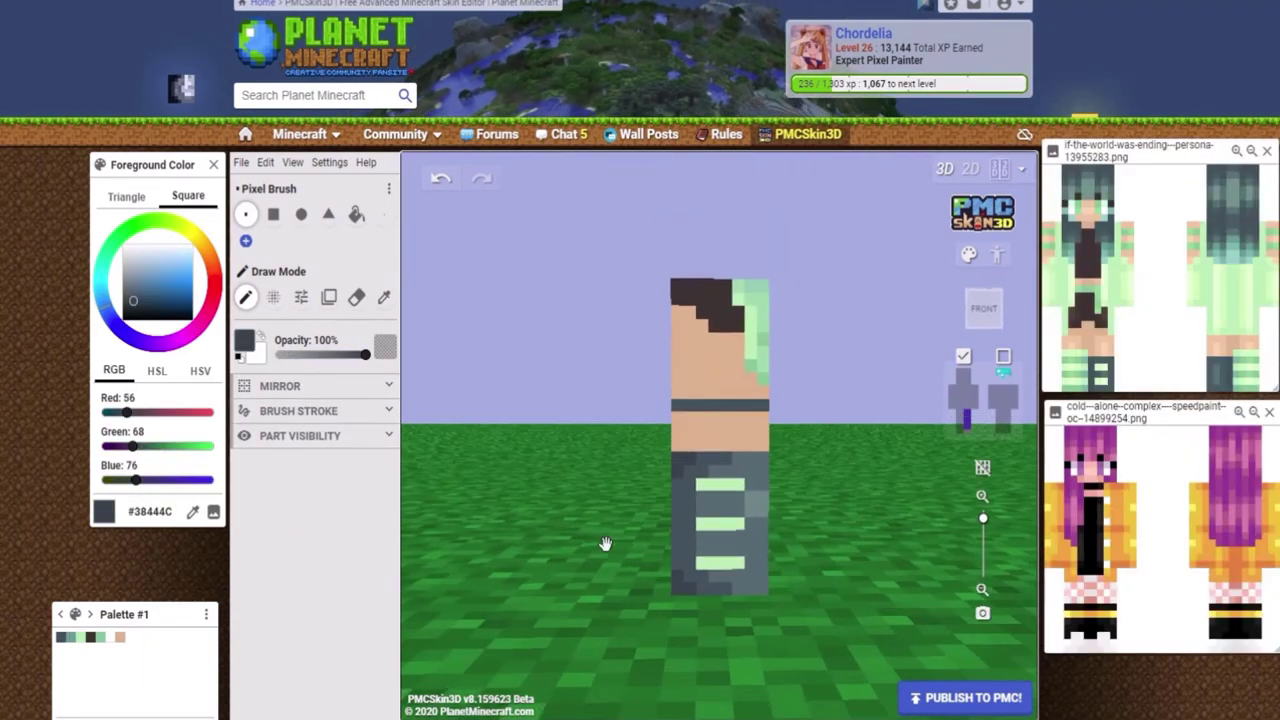
alt+click(697, 570)
drag(697, 570, 811, 400)
scroll(811, 400, up, 3)
alt+click(811, 400)
scroll(720, 420, down, 2)
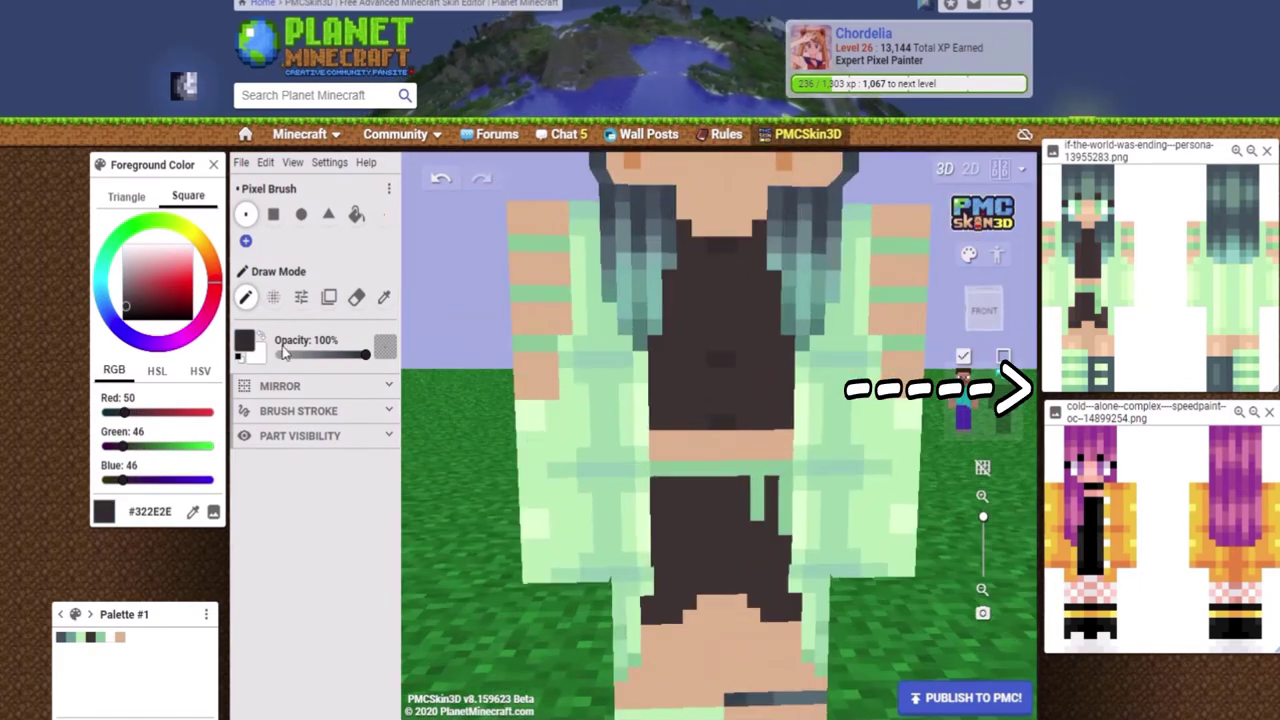
alt+click(720, 380)
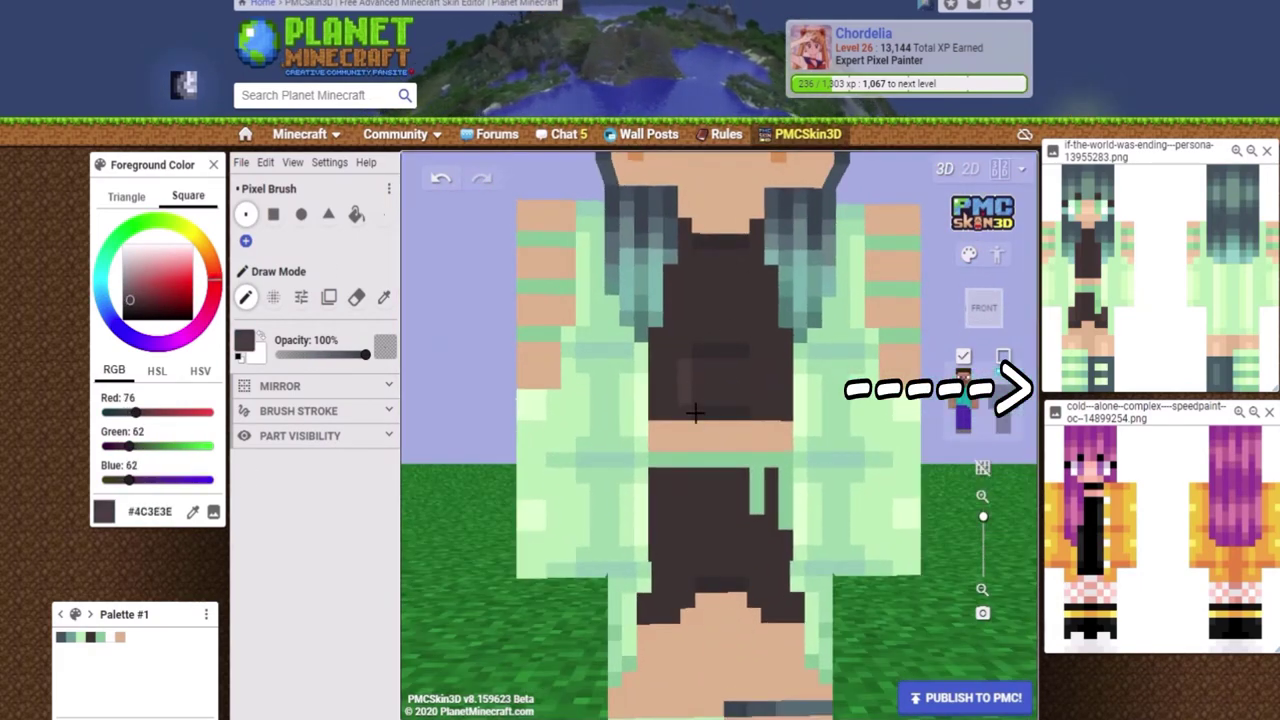
Sample the lighter brown shirt shade, such as #675453, from the skin
click(383, 298)
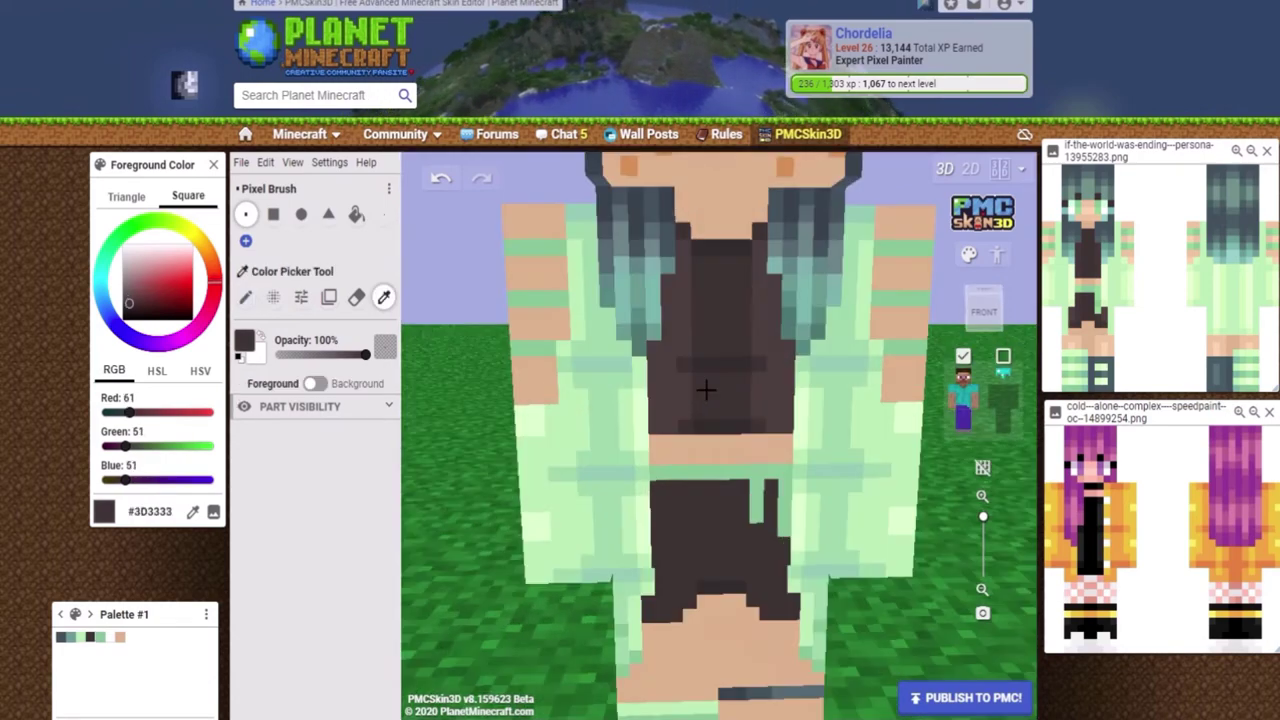
click(669, 427)
scroll(688, 413, down, 1)
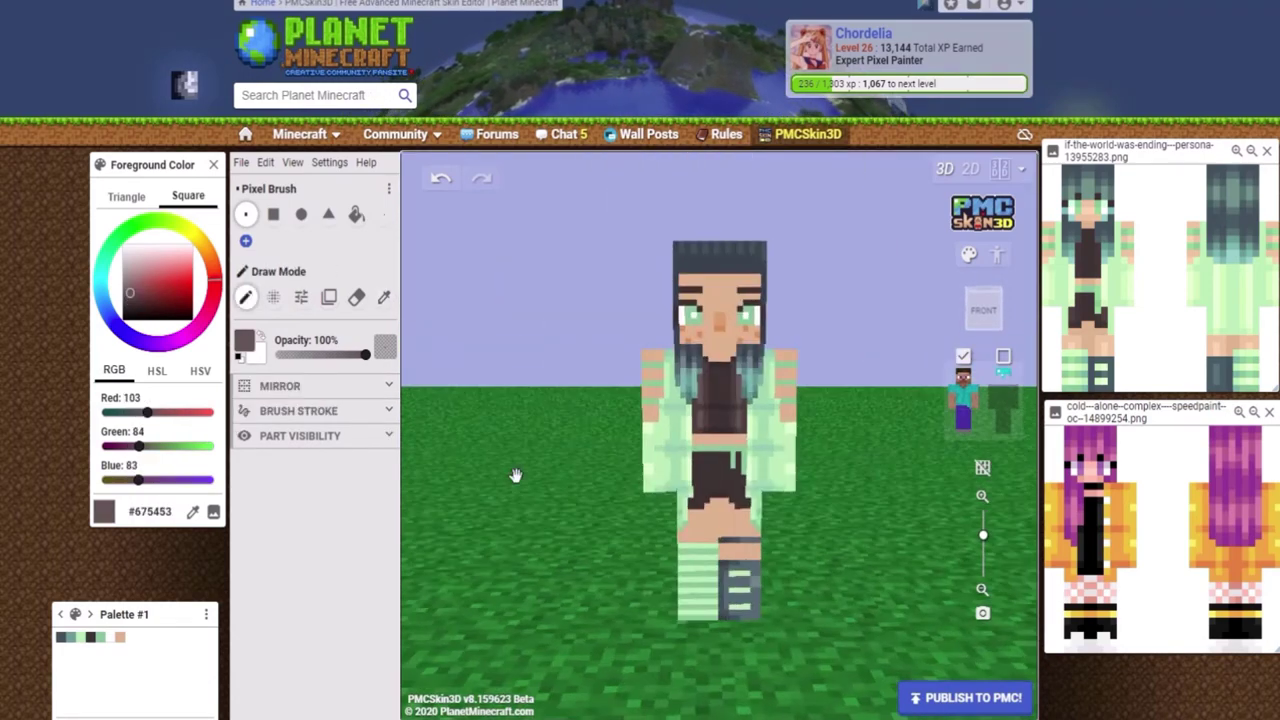
scroll(461, 479, up, 1)
scroll(690, 400, up, 3)
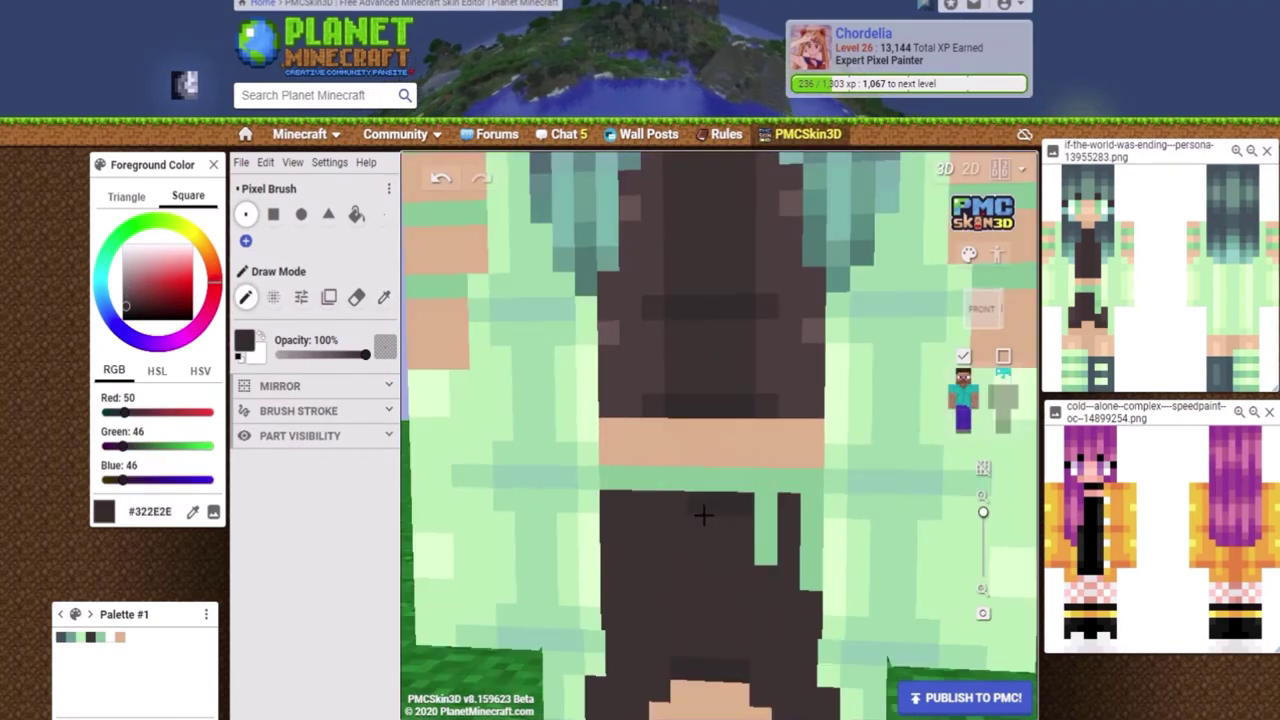
Shade the shorts with darker and lighter browns, then sample the waist tie's green
alt+click(703, 514)
scroll(600, 580, down, 3)
scroll(600, 615, up, 3)
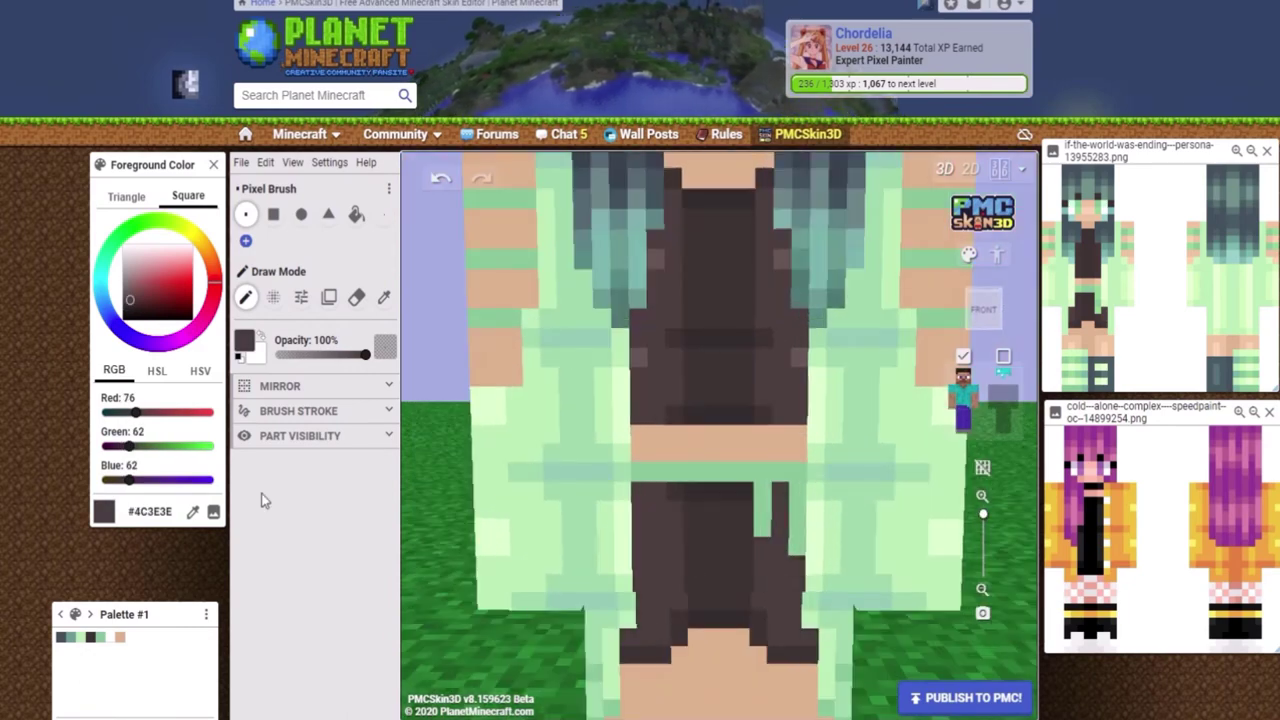
scroll(797, 560, down, 5)
alt+click(797, 560)
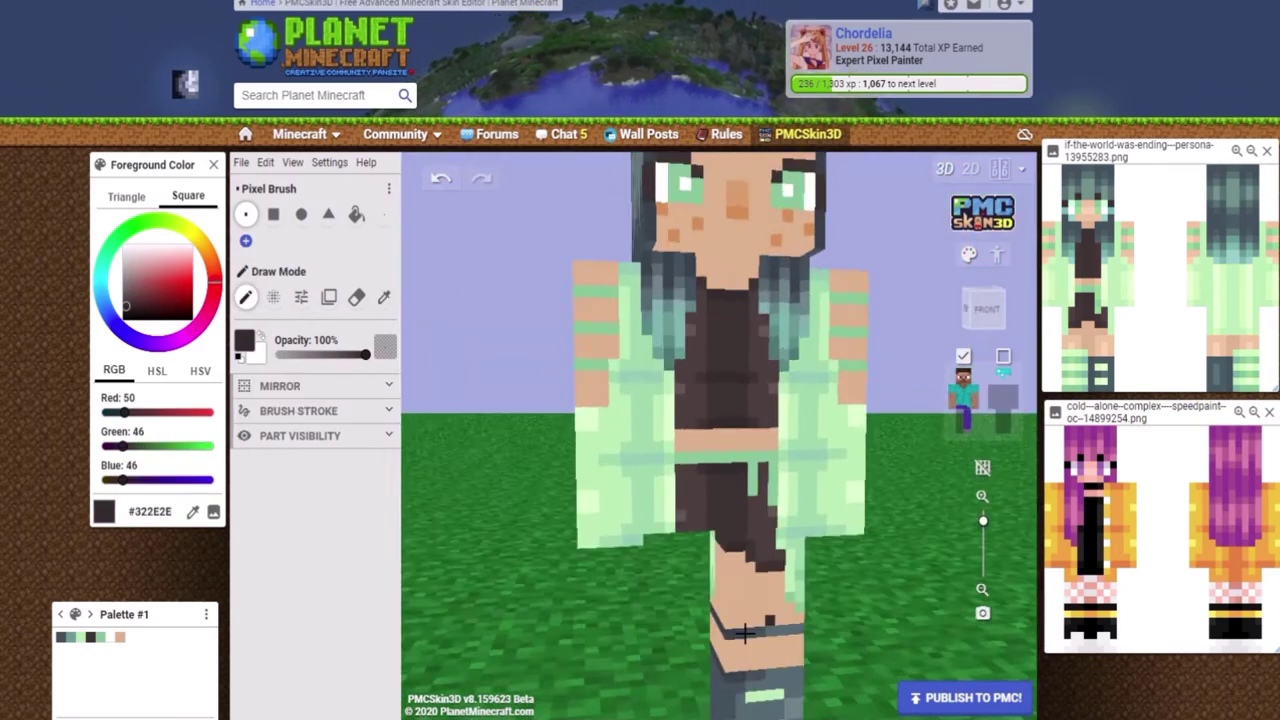
scroll(893, 607, up, 4)
scroll(500, 440, down, 3)
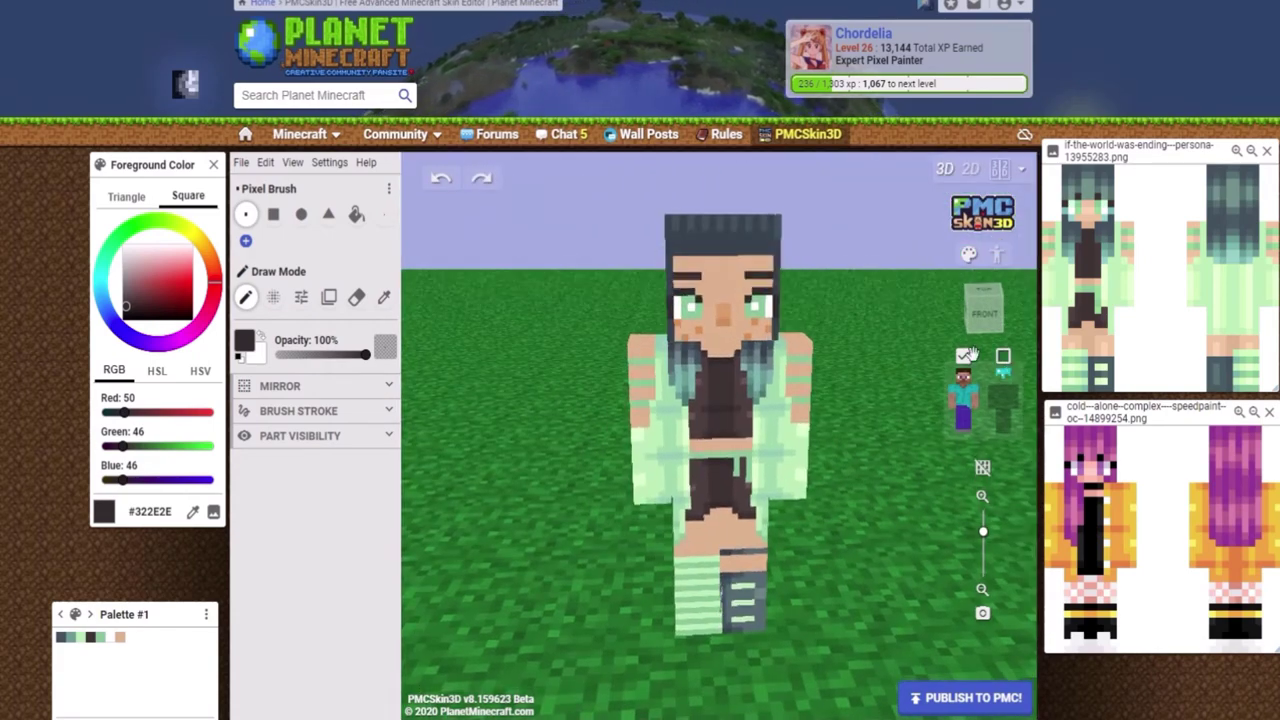
right_drag(900, 420, 760, 460)
scroll(708, 478, up, 3)
alt+click(708, 478)
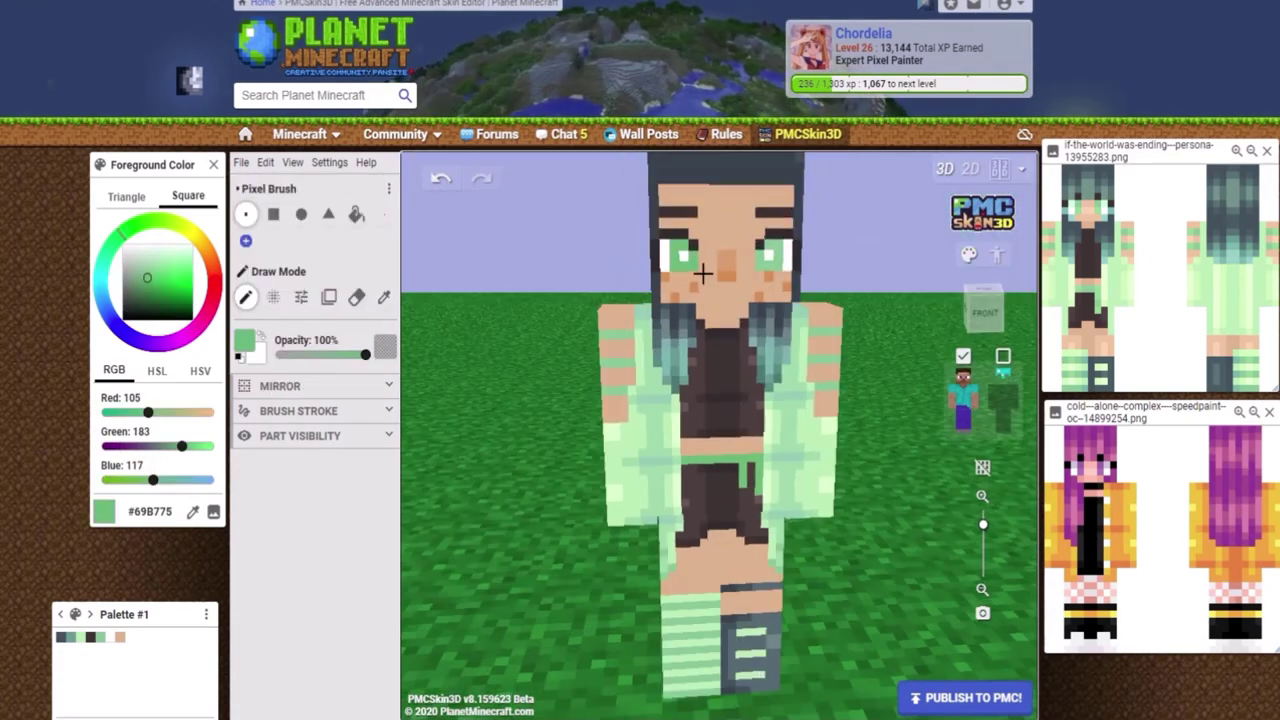
Toggle part visibility, then sample the jacket green and the waist tie green
alt+click(665, 708)
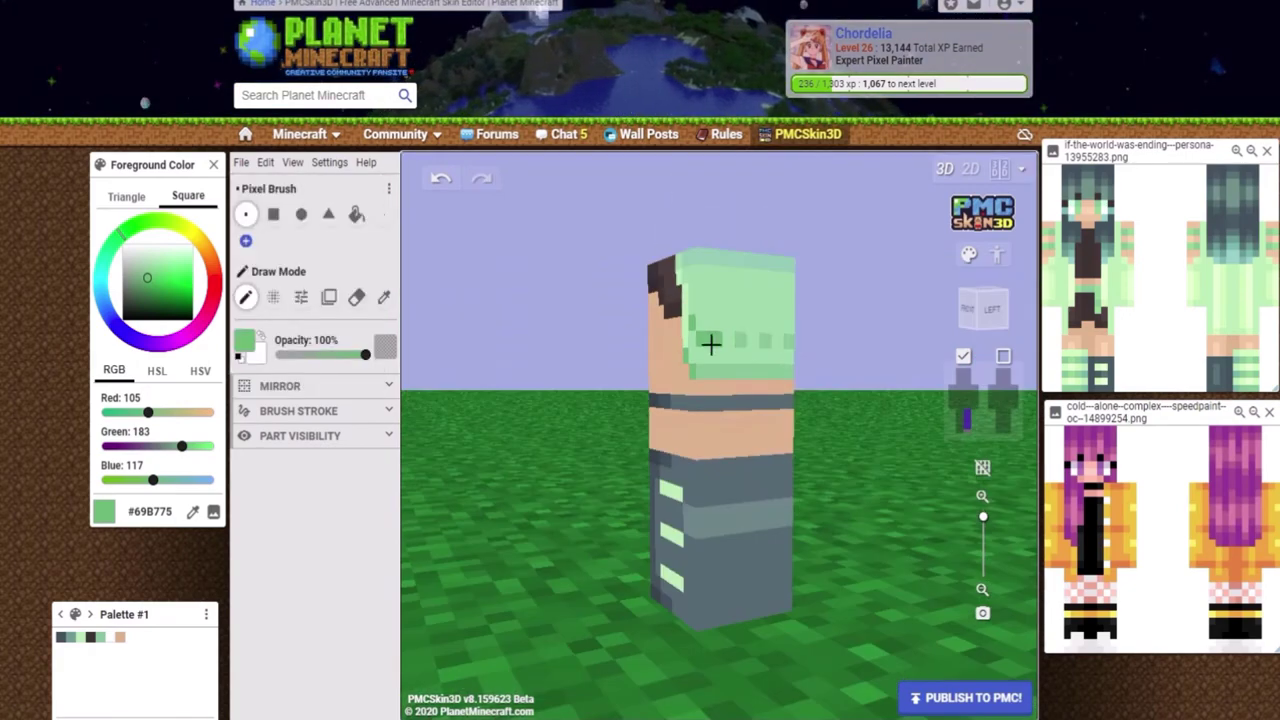
alt+click(757, 372)
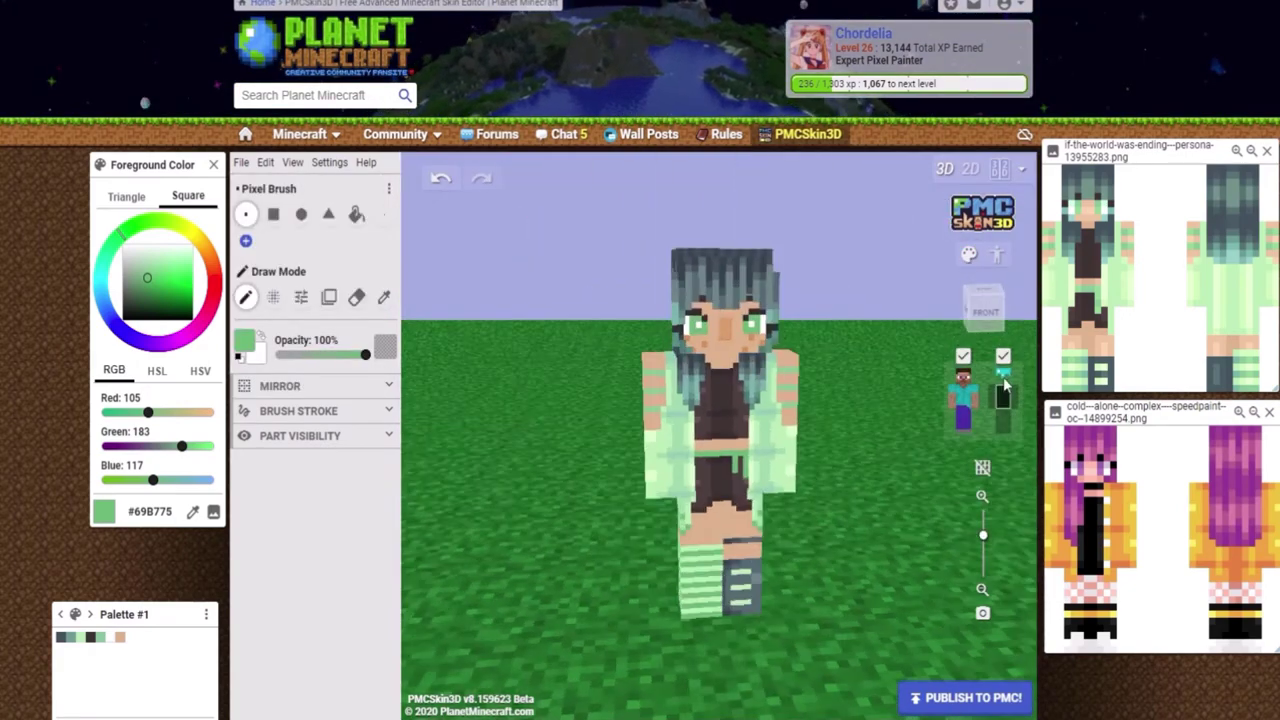
click(693, 360)
scroll(703, 277, up, 2)
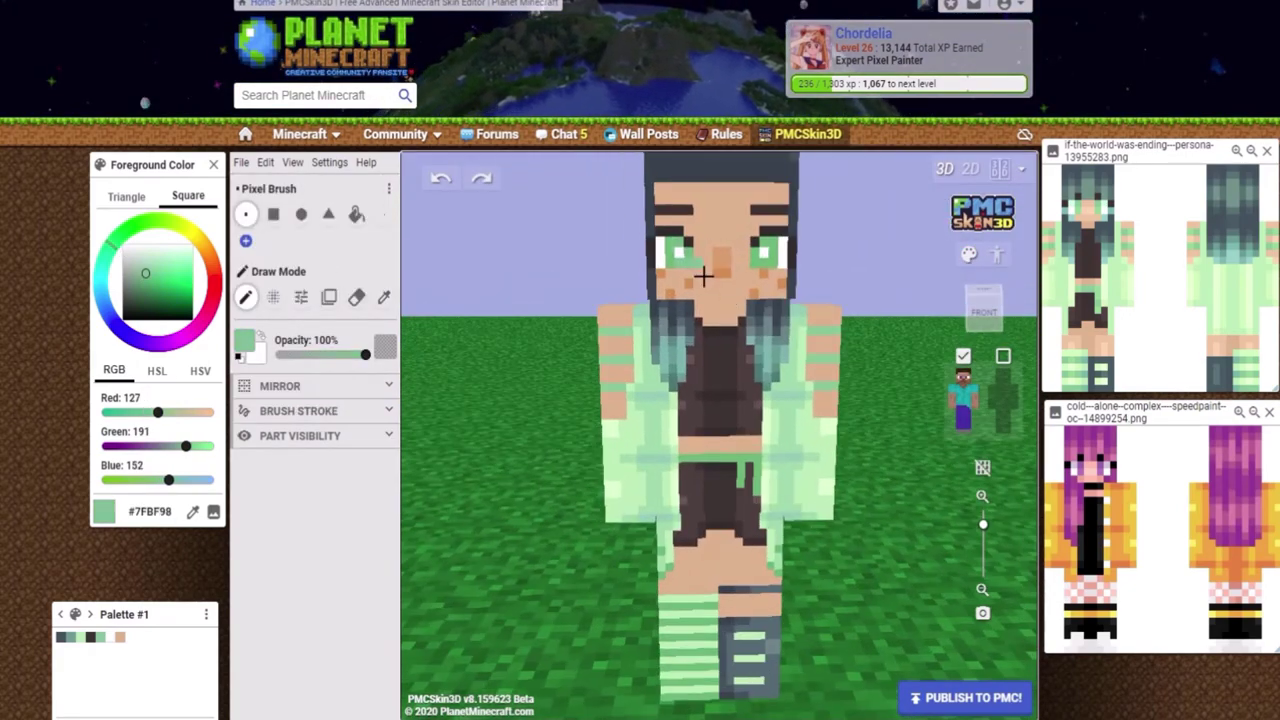
scroll(541, 308, up, 2)
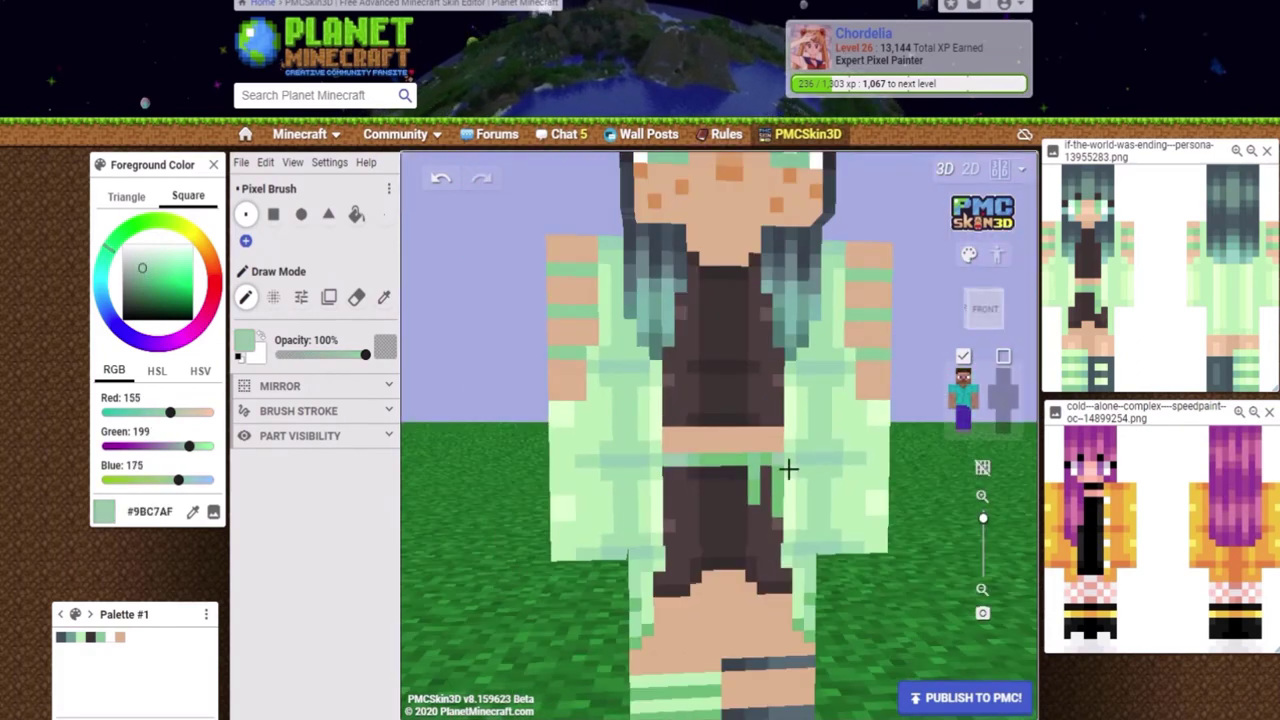
alt+click(788, 469)
Darken the green in the colour square and shade the front of the waist tie
scroll(788, 469, up, 2)
click(146, 287)
scroll(497, 651, down, 2)
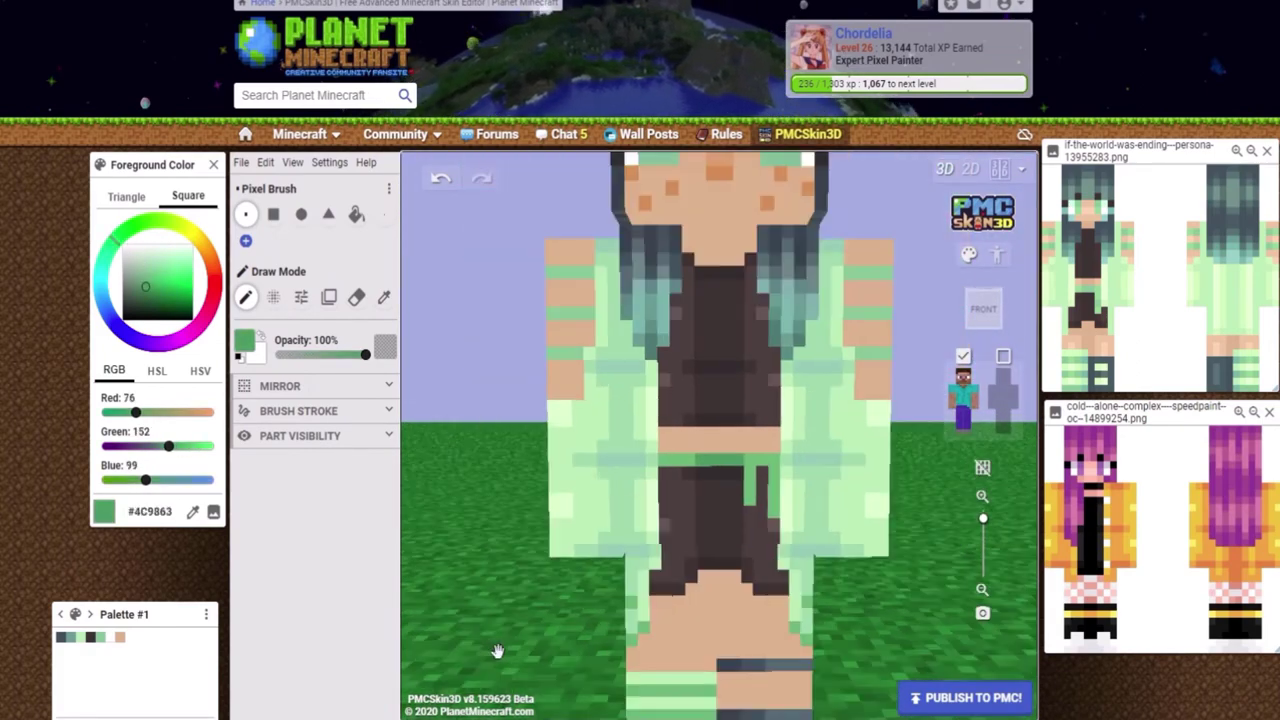
scroll(497, 669, up, 2)
scroll(497, 600, down, 2)
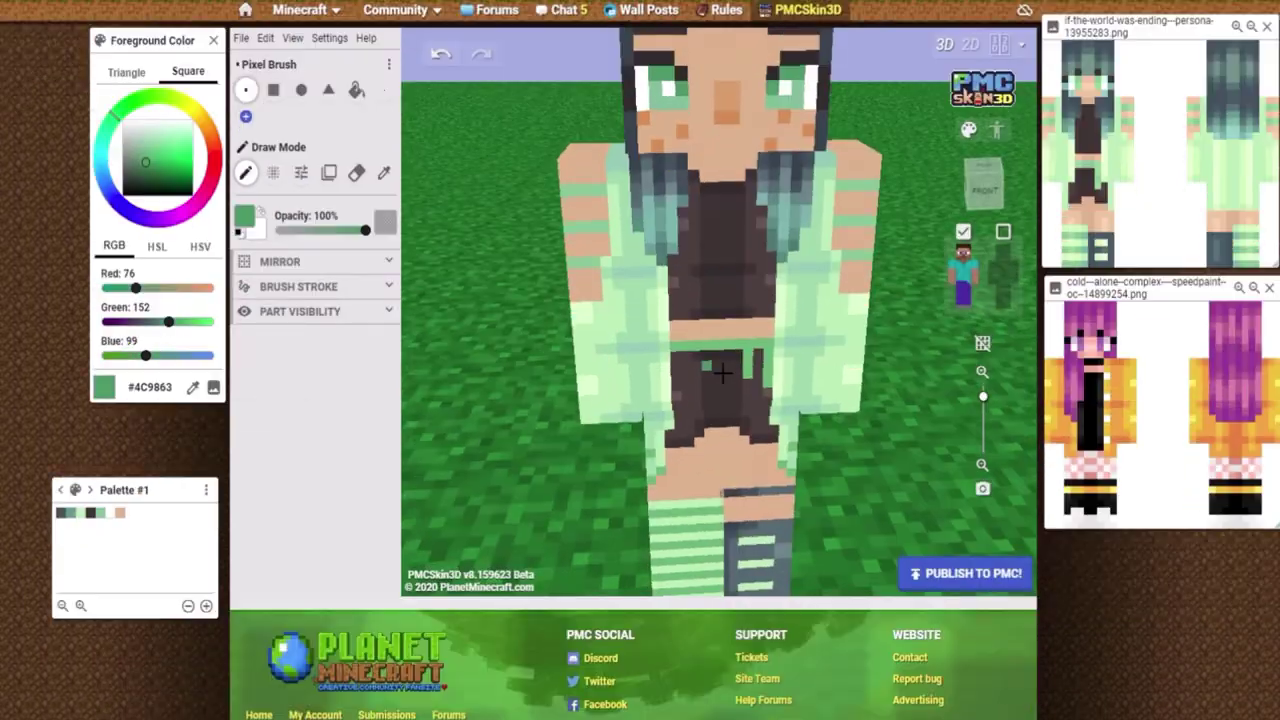
scroll(680, 91, up, 3)
alt+click(680, 91)
scroll(669, 534, down, 2)
alt+click(669, 534)
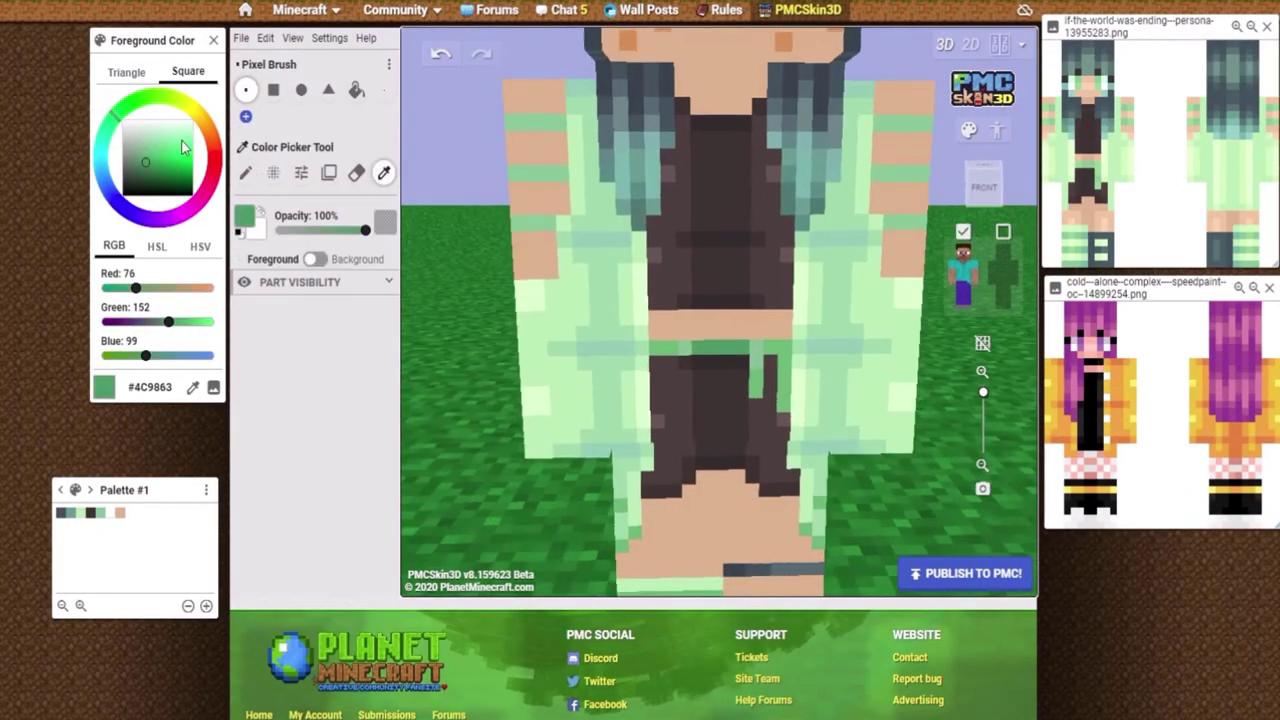
scroll(669, 534, down, 3)
Shade the back of the tie with light sleeve, mid and darker waistband greens
drag(795, 544, 533, 505)
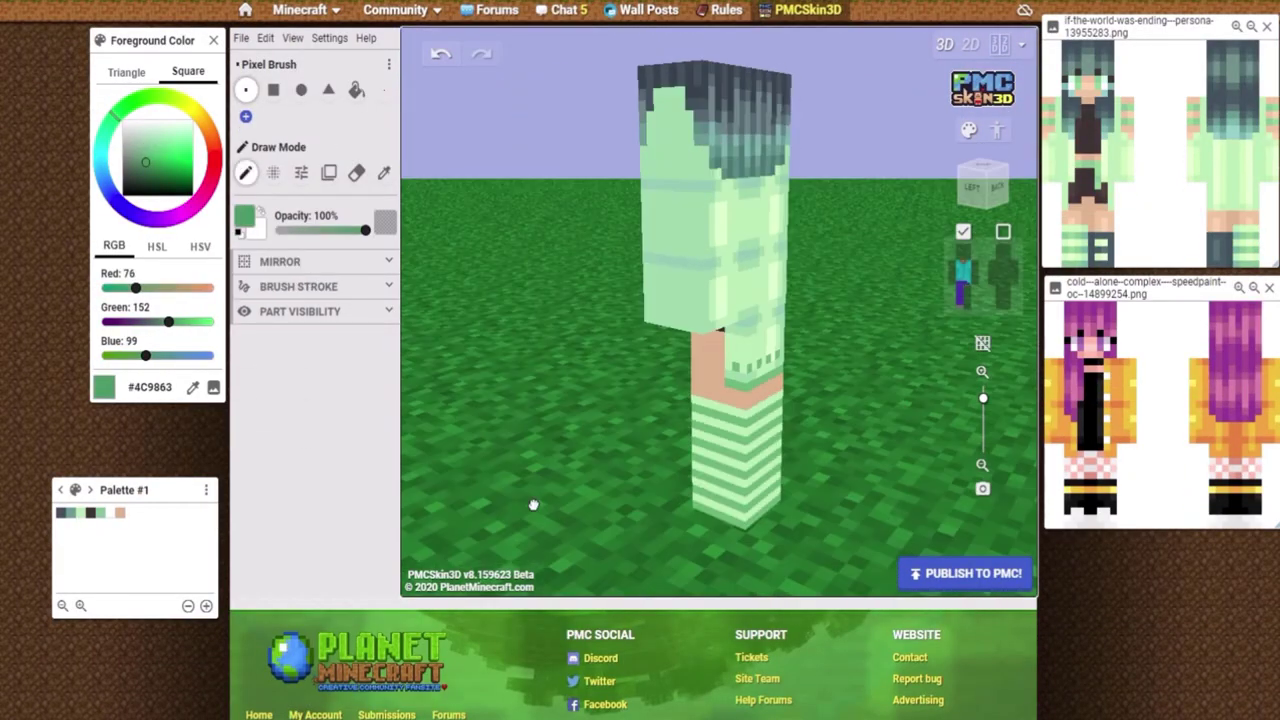
click(192, 386)
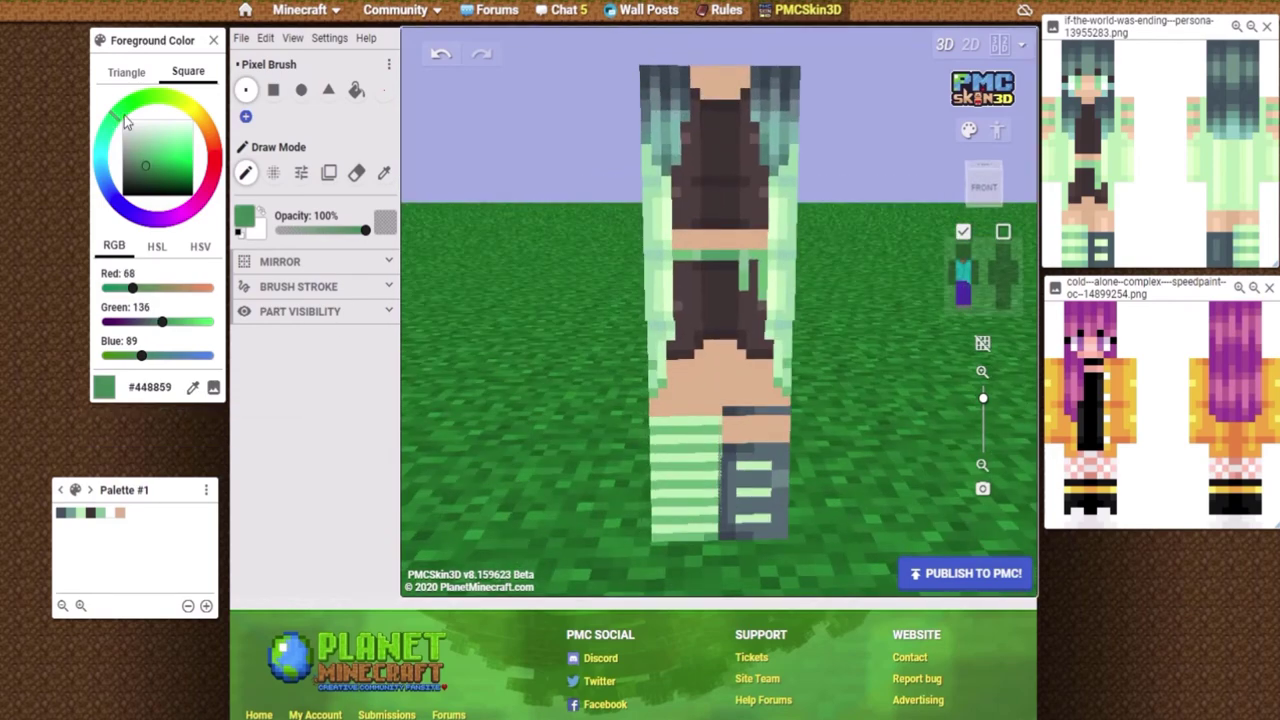
scroll(563, 423, up, 3)
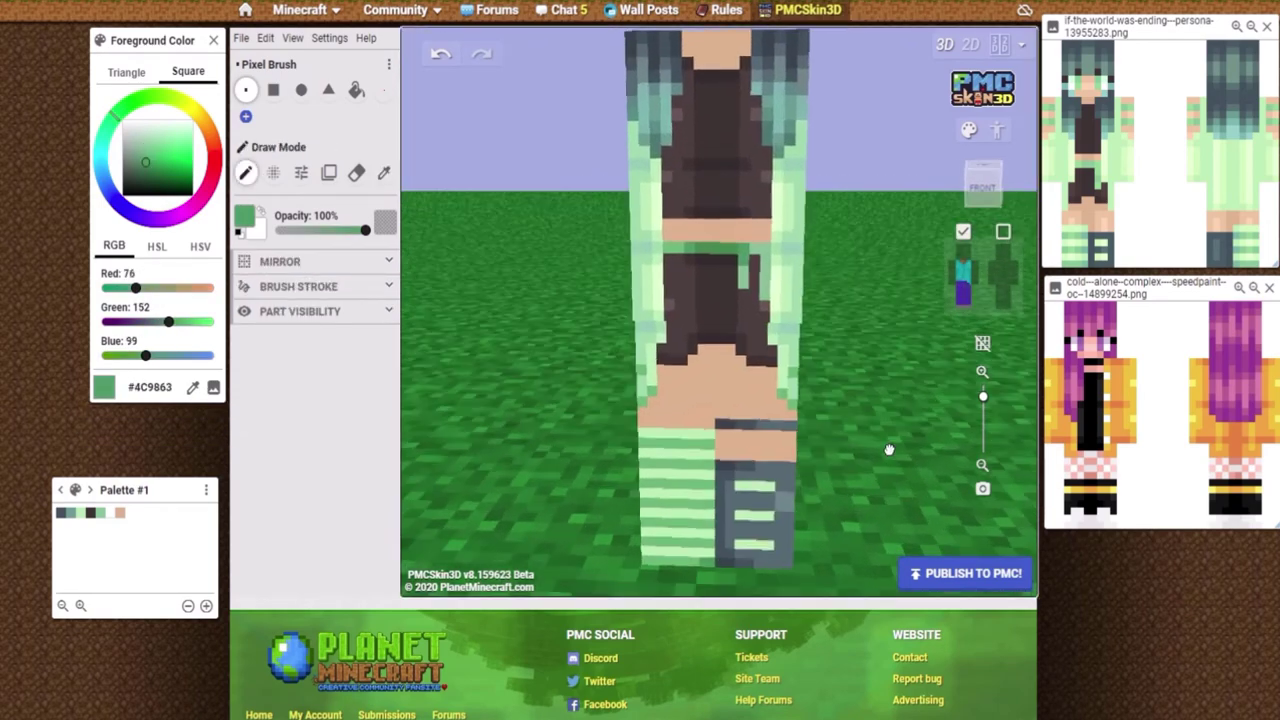
alt+click(563, 423)
scroll(615, 443, down, 3)
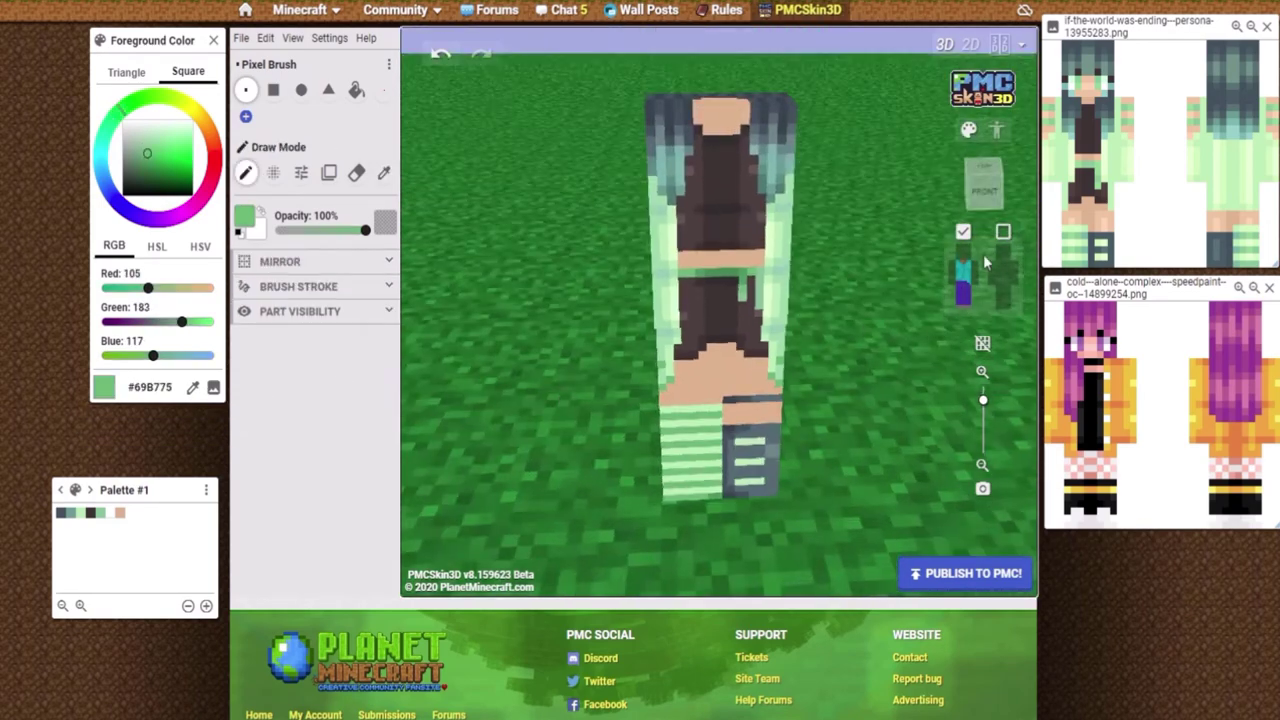
scroll(700, 300, up, 3)
alt+click(811, 203)
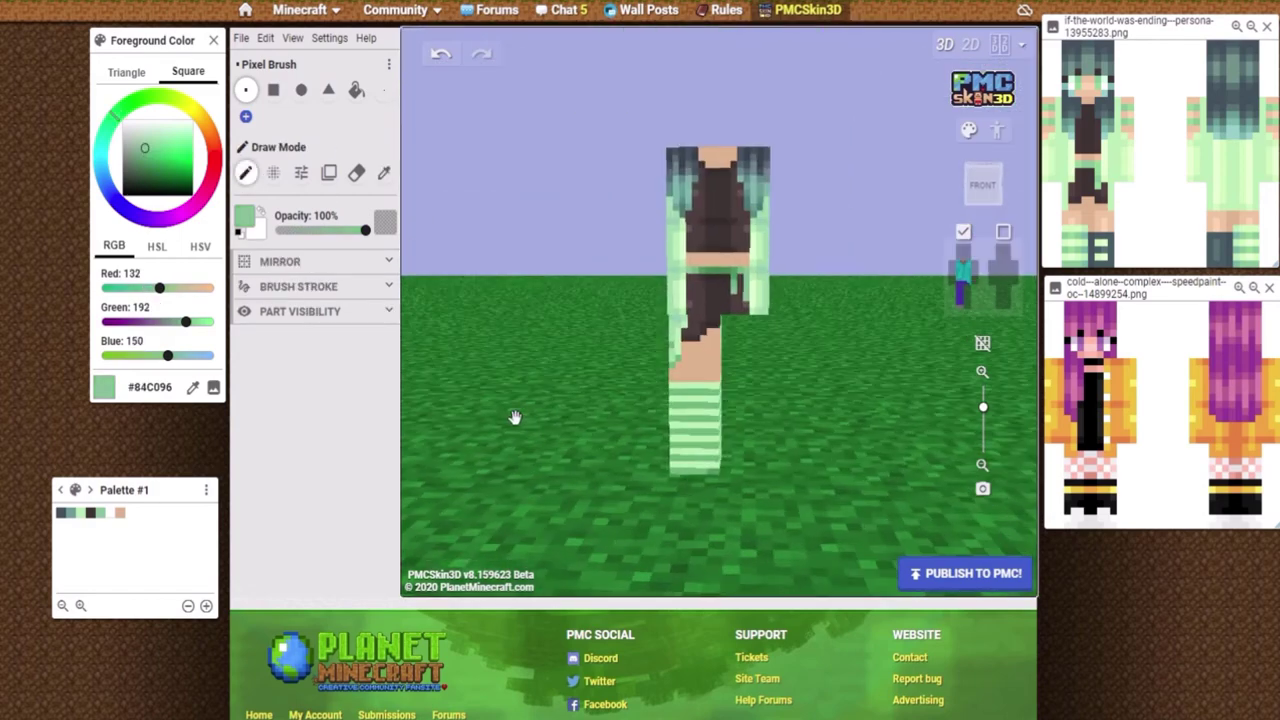
alt+click(716, 268)
scroll(597, 189, up, 5)
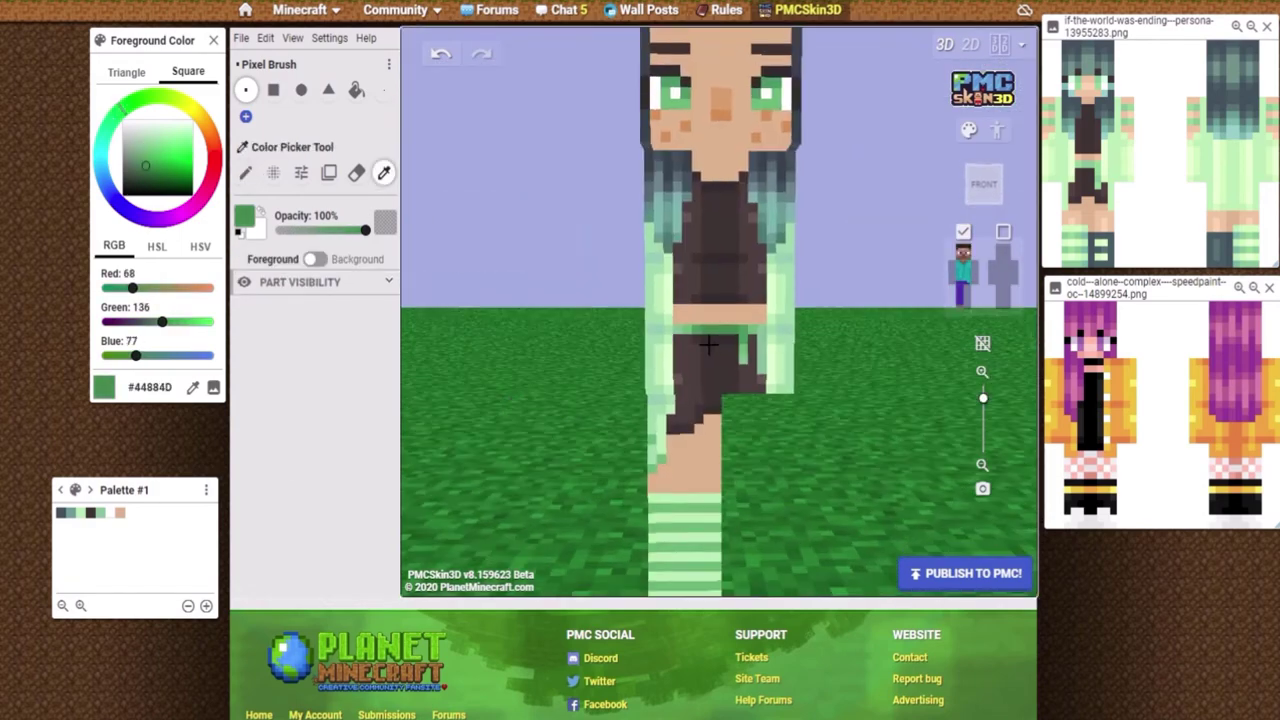
alt+click(560, 320)
Close the File menu and sample the darker jacket green and light stripe green
scroll(560, 320, down, 5)
click(241, 38)
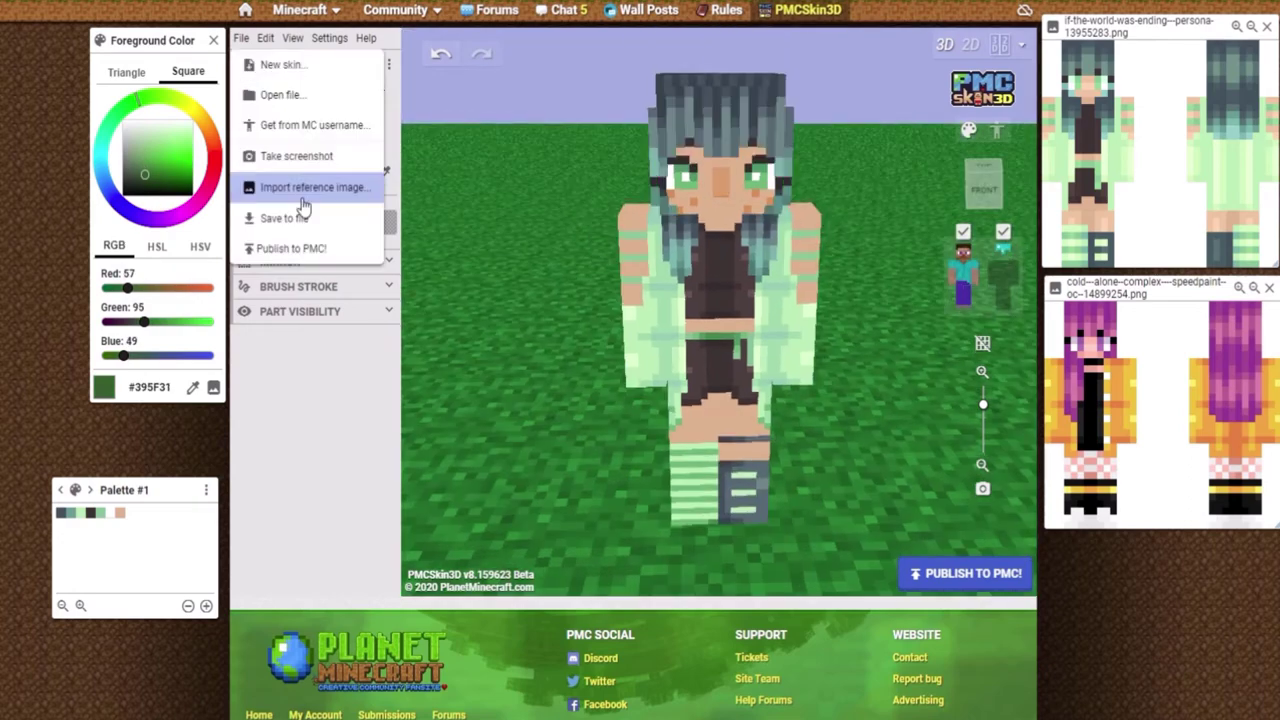
scroll(934, 230, up, 2)
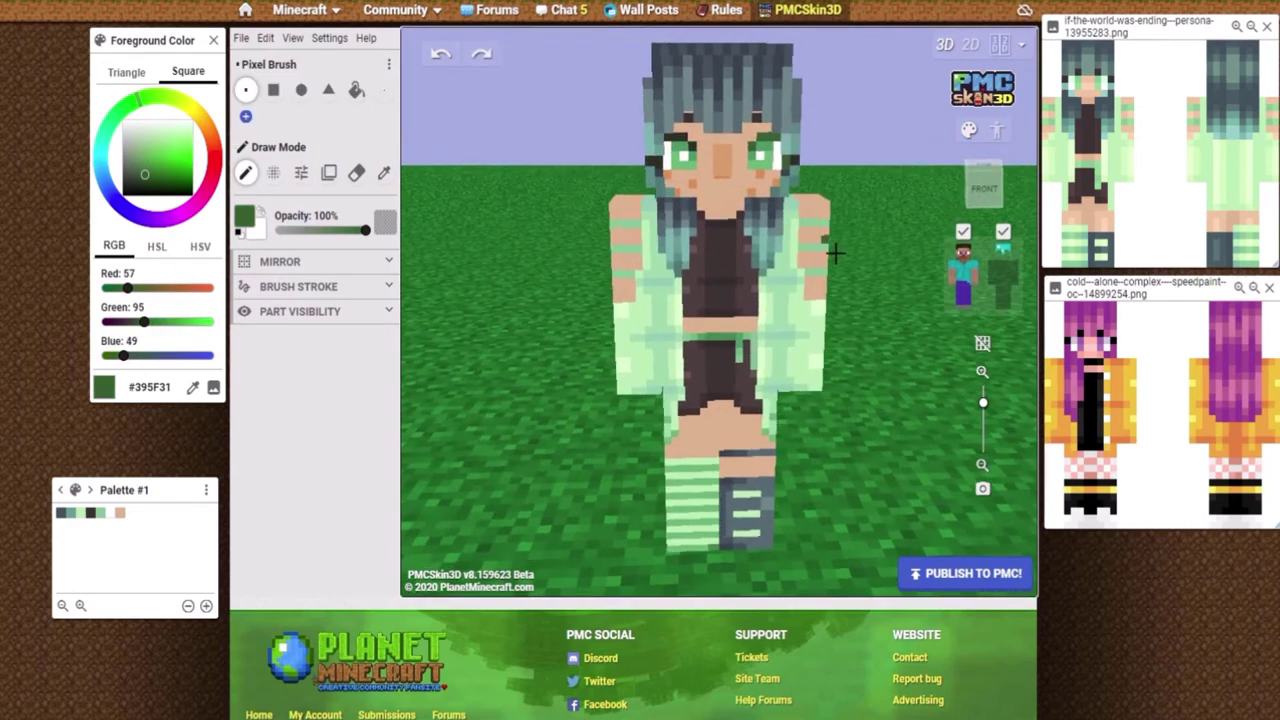
drag(835, 253, 586, 418)
scroll(522, 407, up, 5)
alt+click(680, 371)
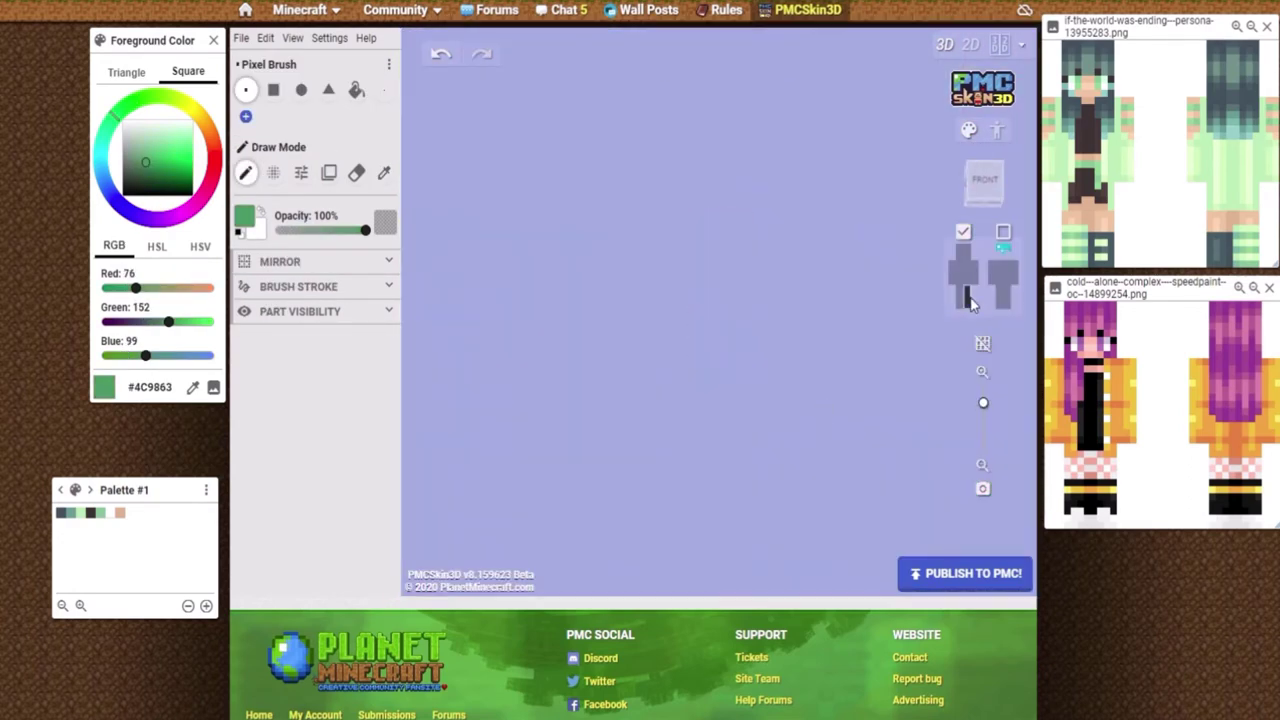
scroll(800, 350, up, 3)
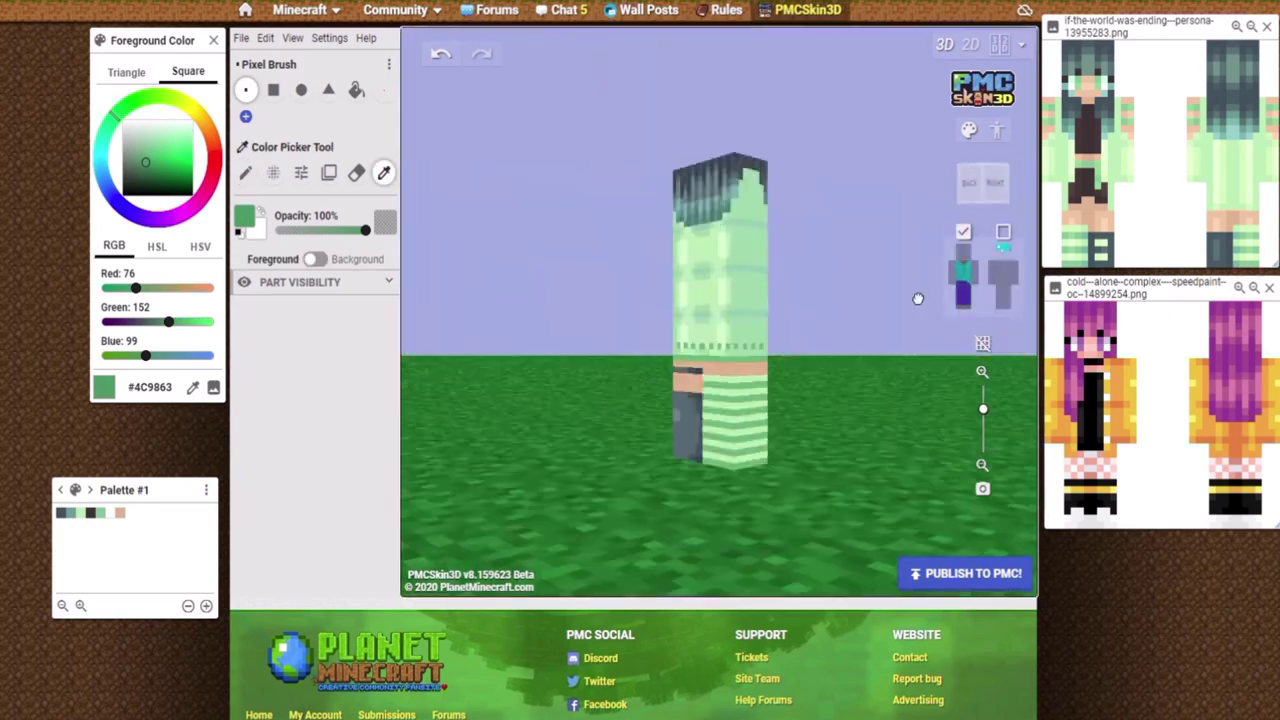
alt+click(686, 560)
scroll(901, 383, down, 5)
Paint dark and mid green shading across the jacket back, including the dark hem band
drag(710, 349, 751, 466)
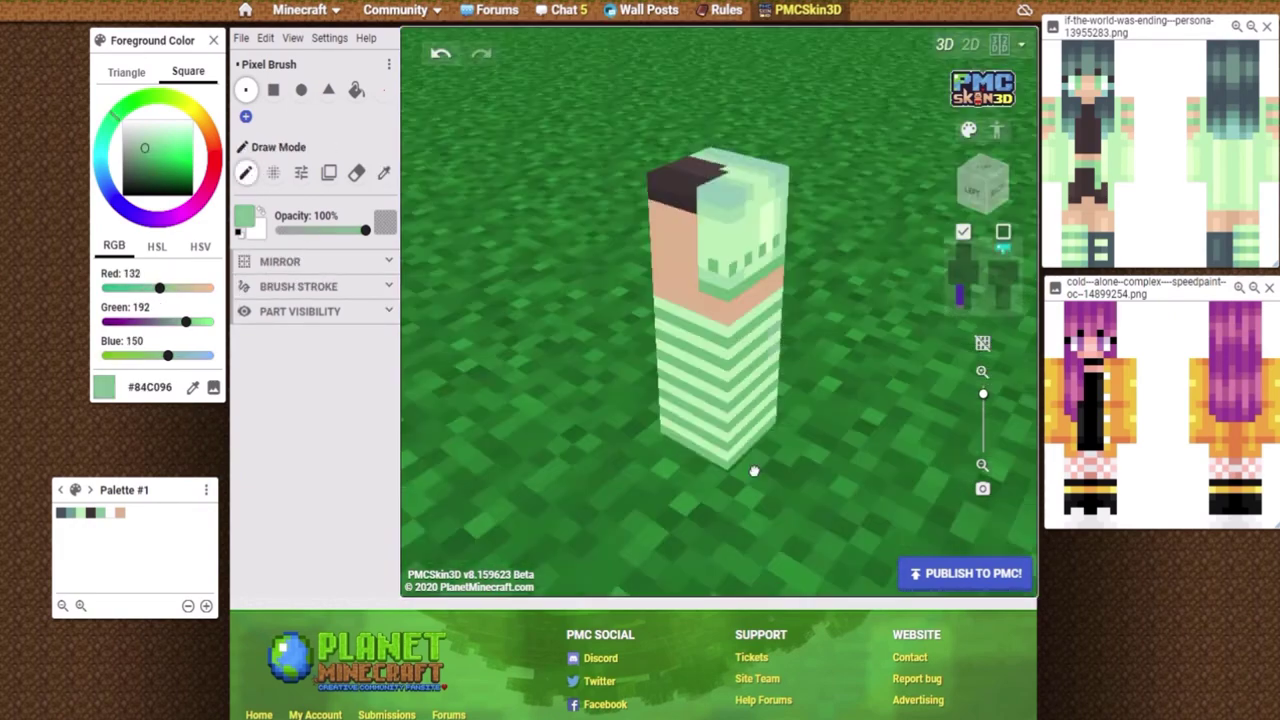
scroll(751, 466, up, 4)
alt+click(650, 305)
scroll(576, 250, down, 3)
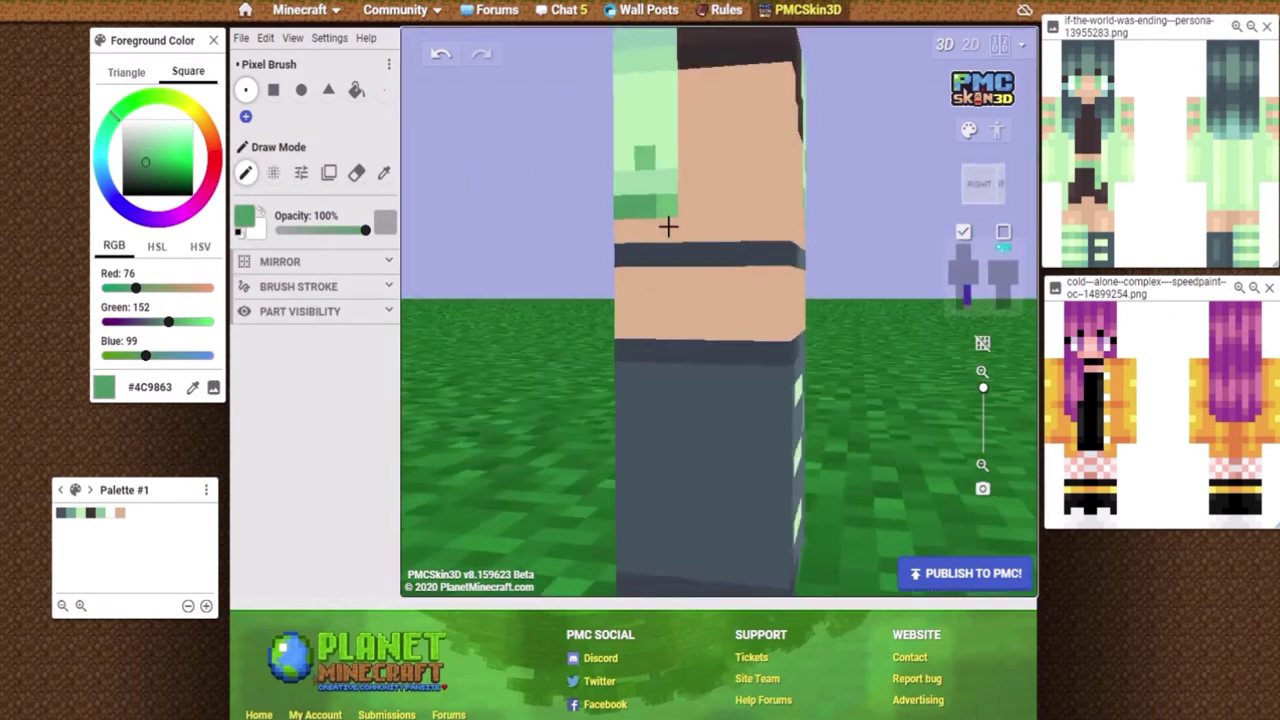
drag(669, 223, 900, 300)
alt+click(930, 260)
drag(870, 488, 505, 478)
alt+click(505, 470)
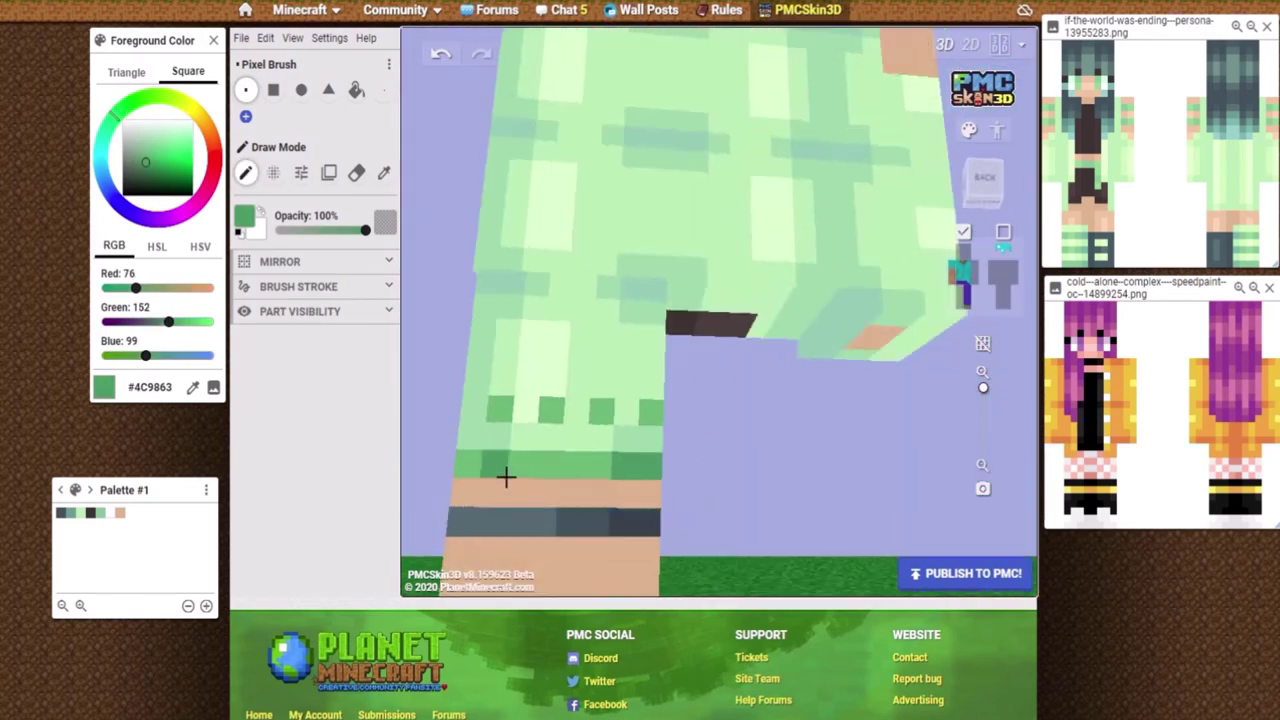
drag(681, 515, 774, 494)
alt+click(823, 494)
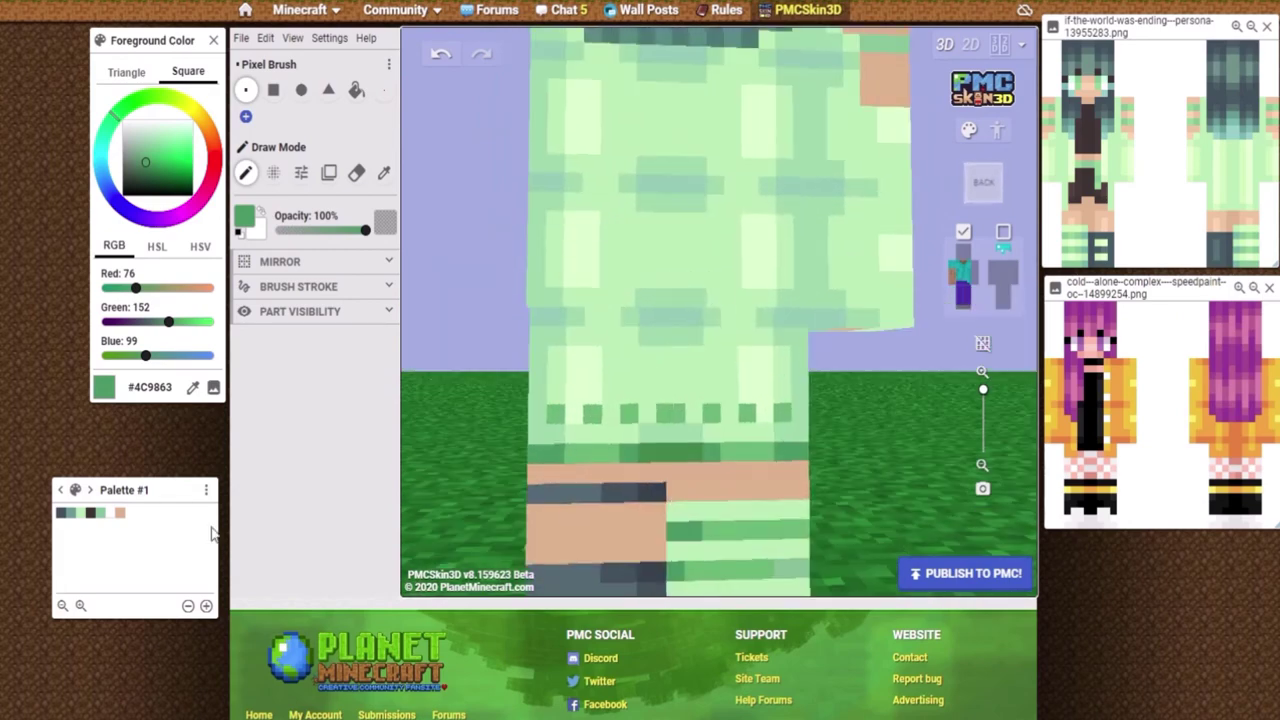
scroll(145, 453, up, 2)
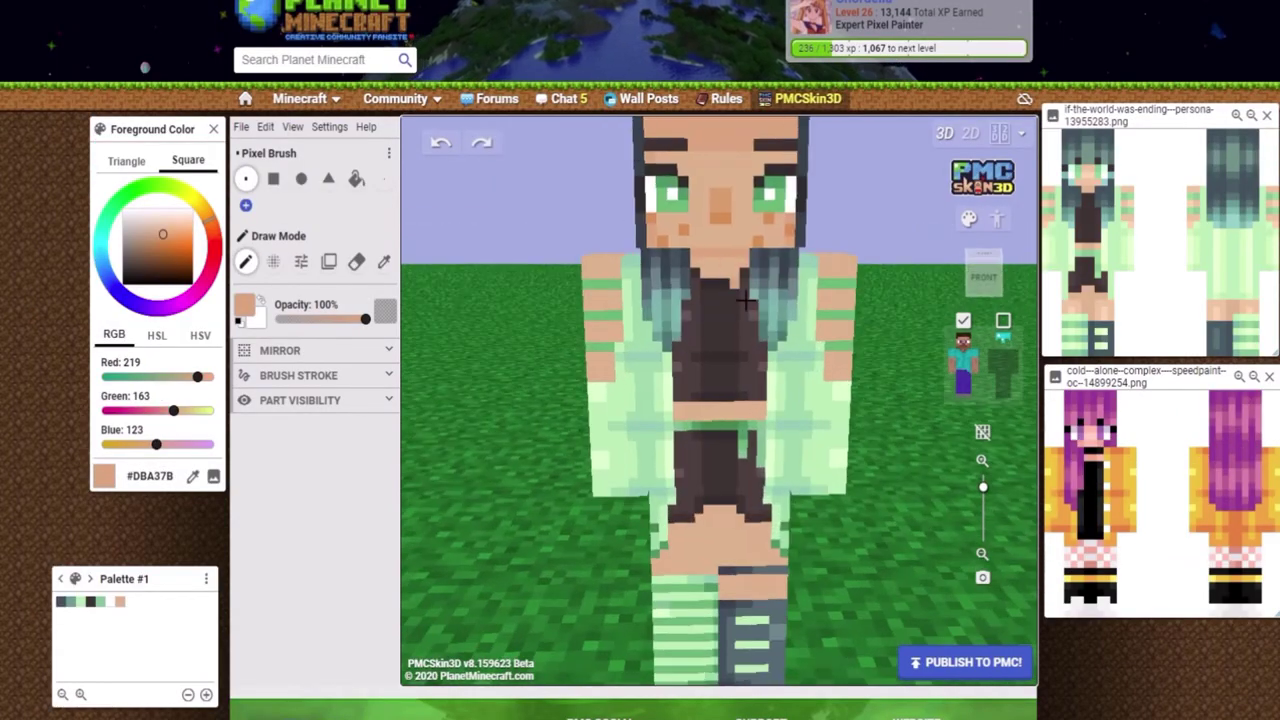
Sample forehead and neck skin tones and re-show the hair's outer layer
scroll(560, 300, up, 1)
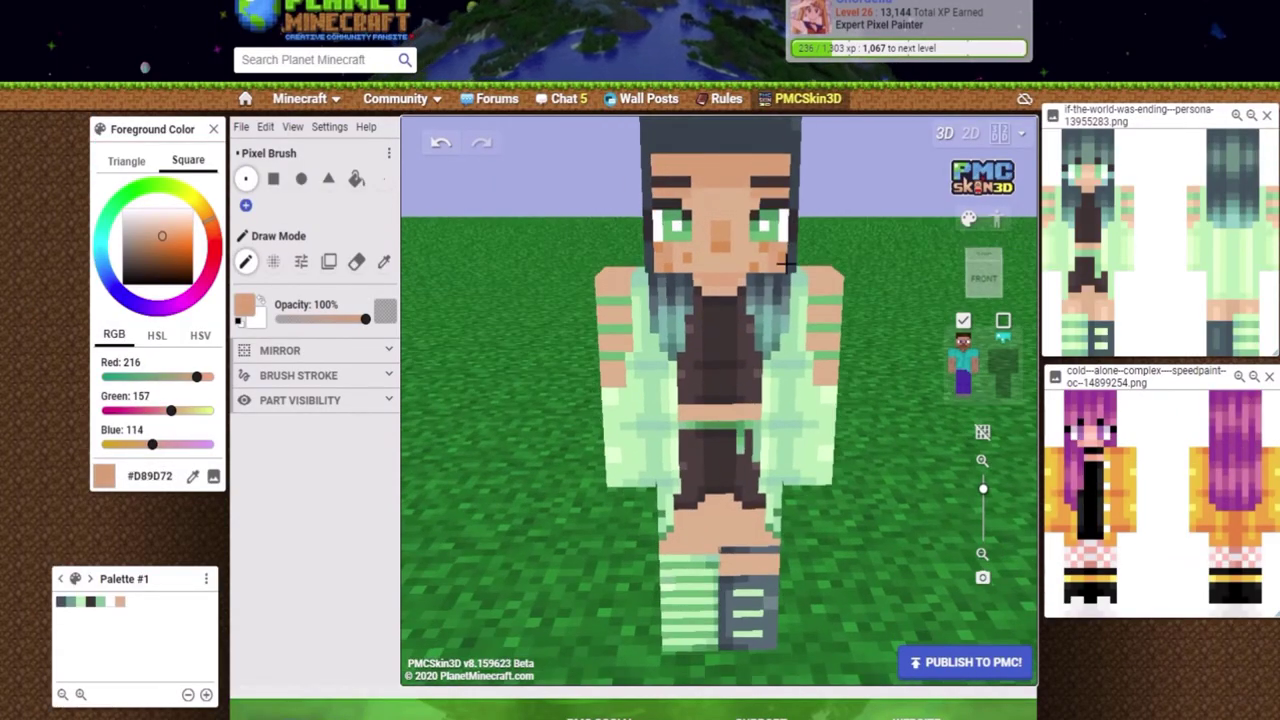
alt+click(711, 194)
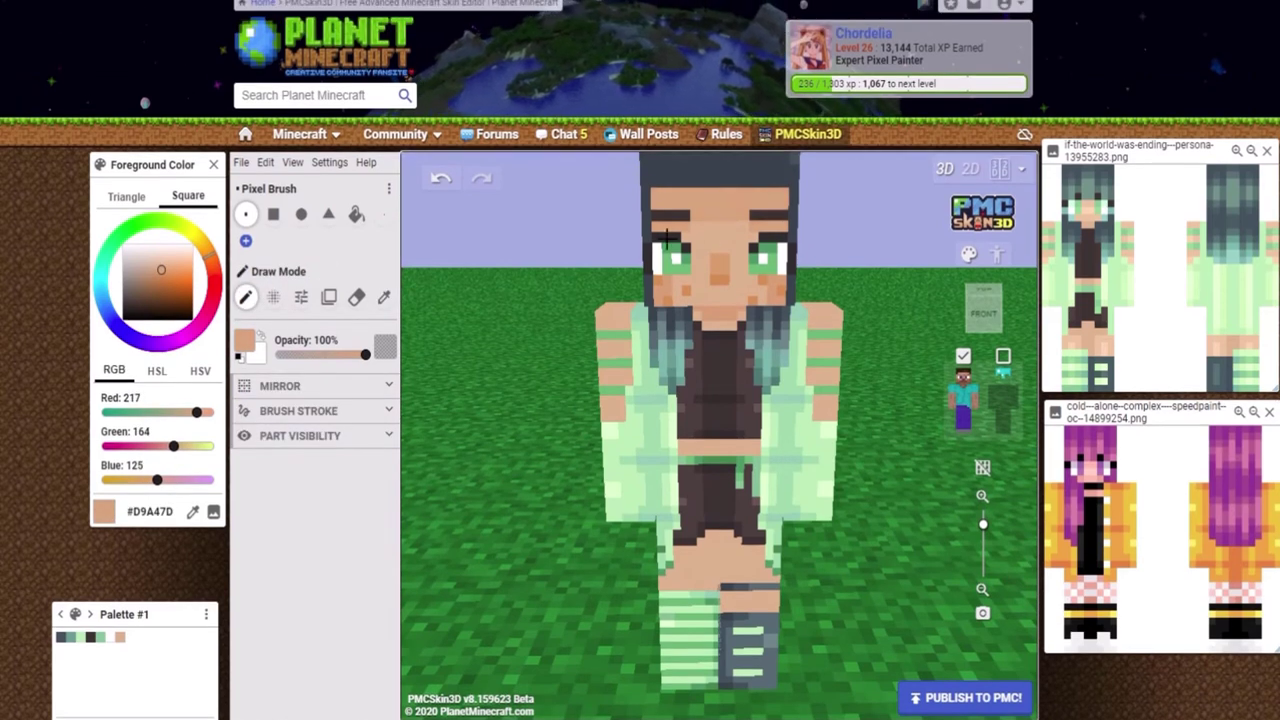
alt+click(721, 311)
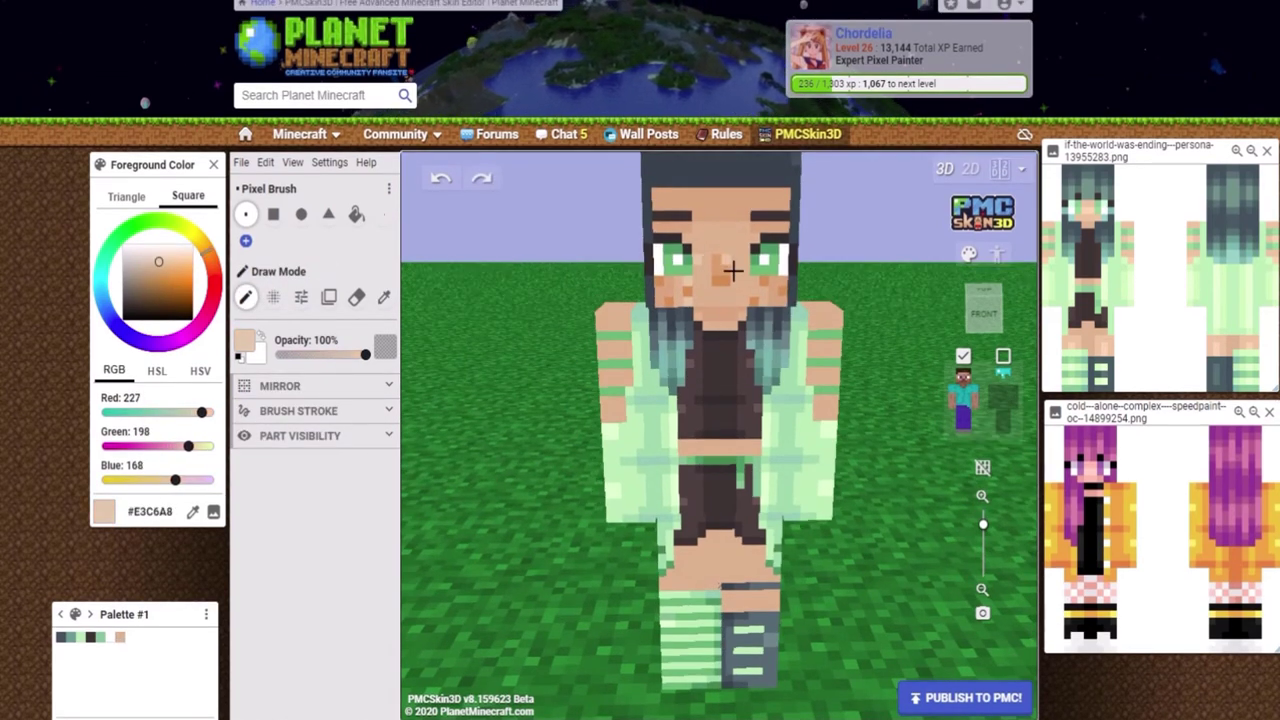
drag(858, 263, 561, 291)
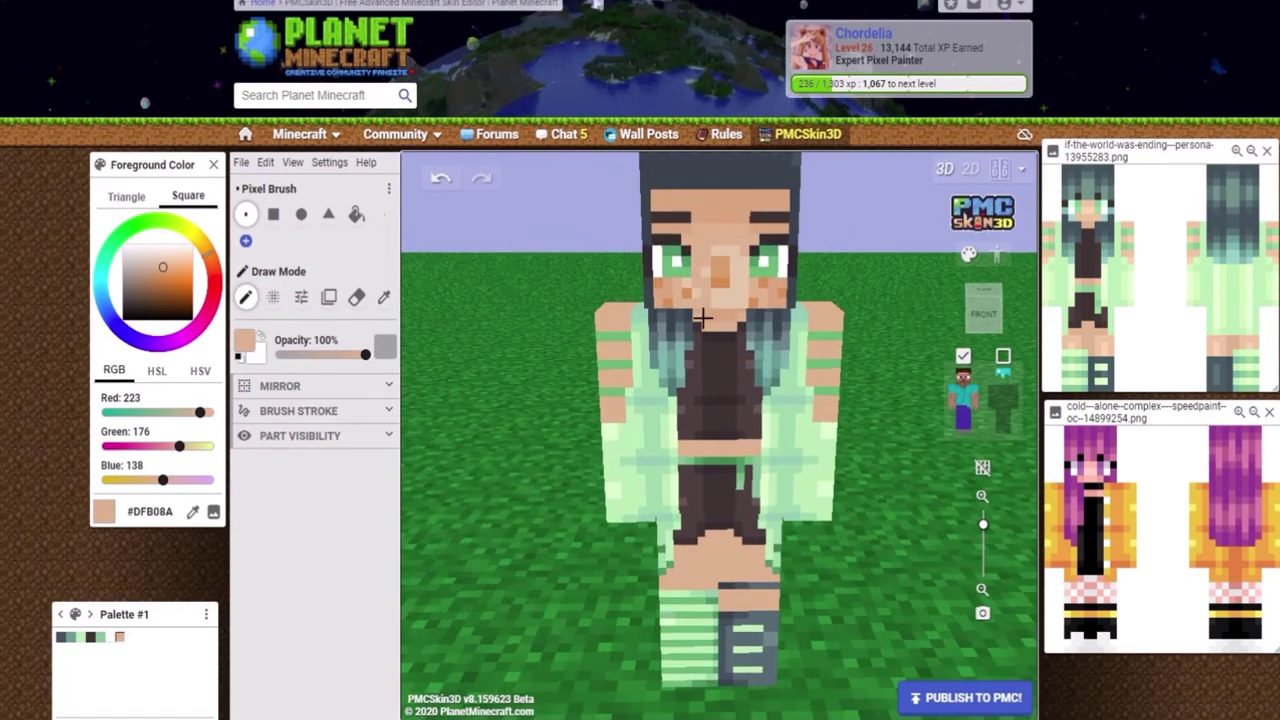
alt+click(721, 311)
scroll(667, 282, up, 1)
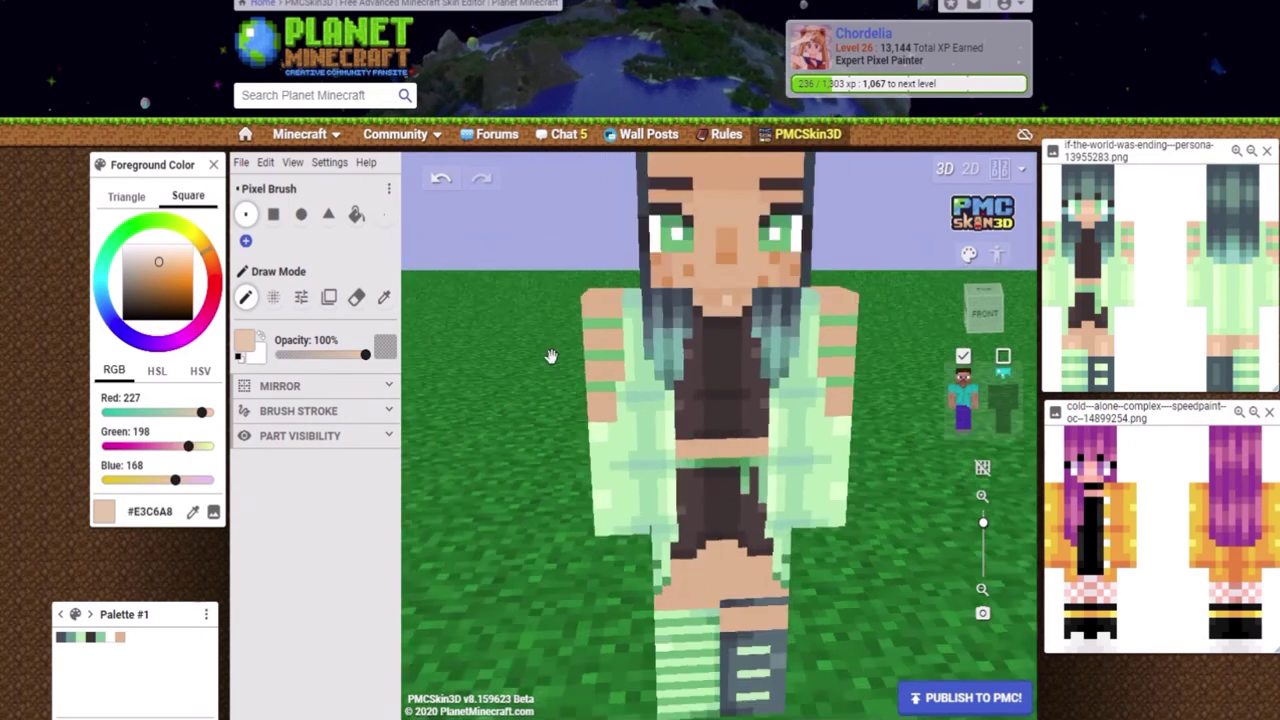
click(1003, 356)
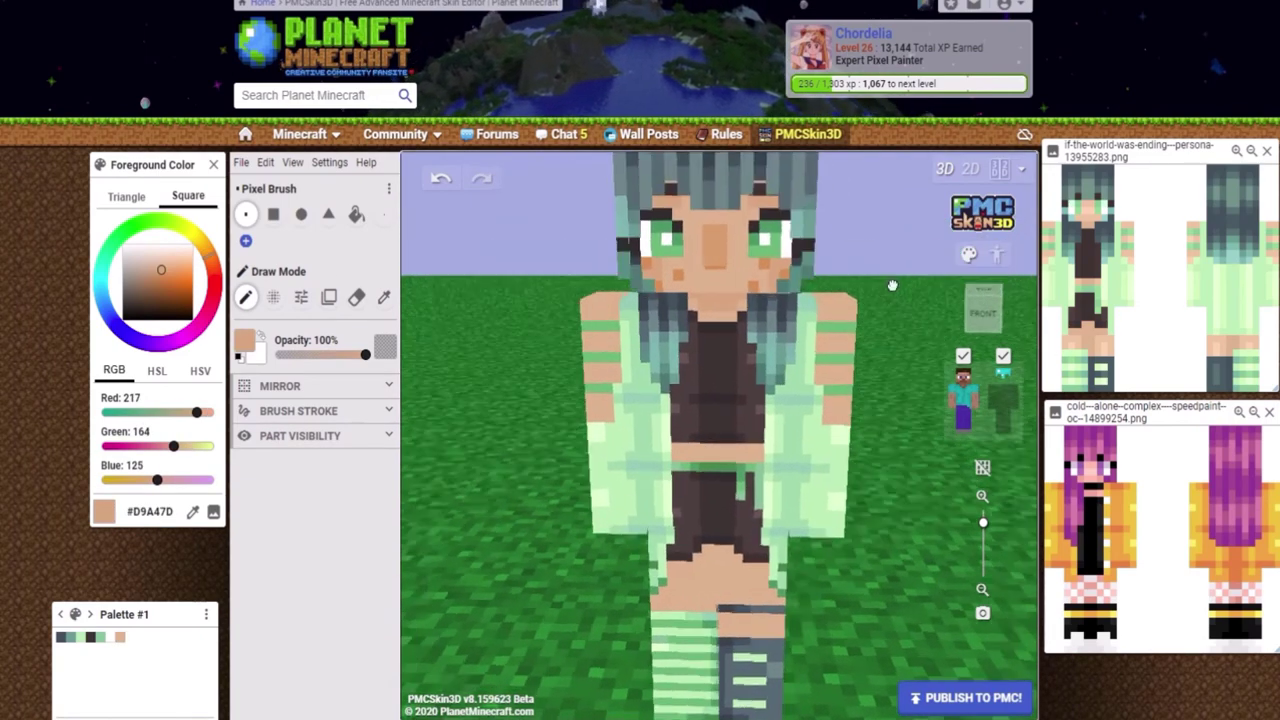
alt+click(731, 300)
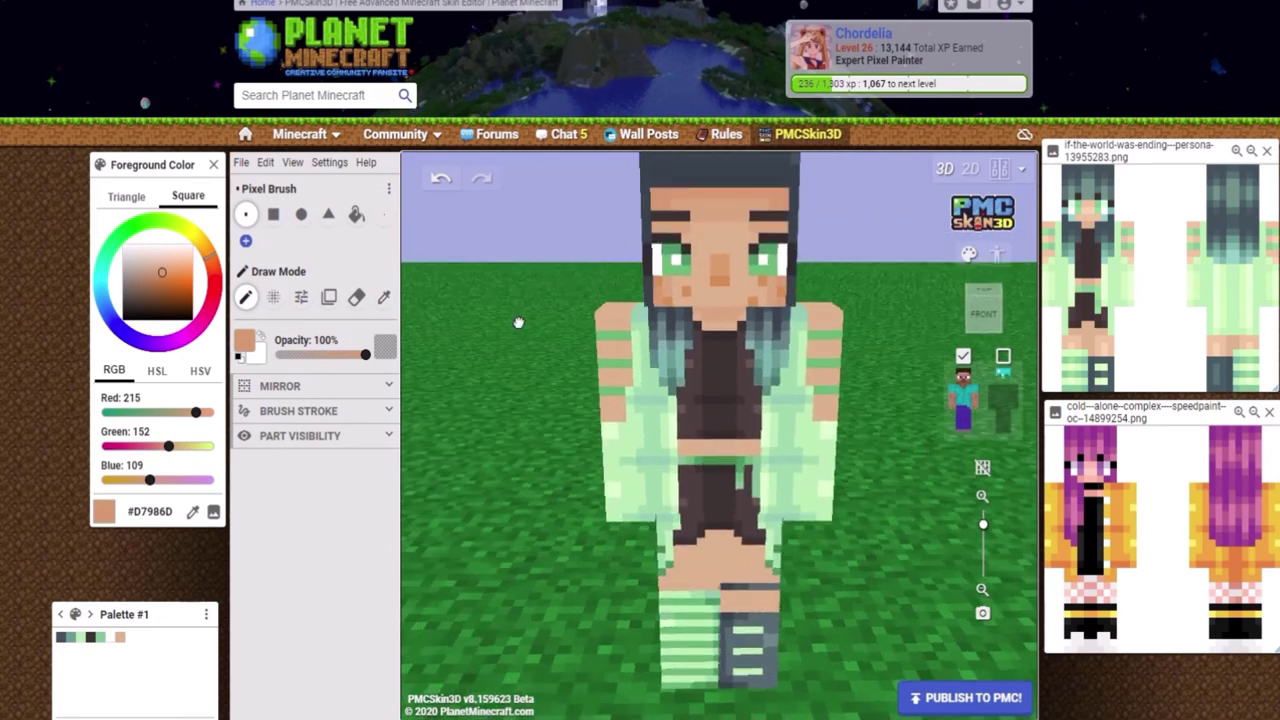
scroll(834, 347, up, 3)
scroll(834, 347, down, 3)
Isolate the head and shade the face with shadow and base skin tones
click(241, 162)
click(193, 512)
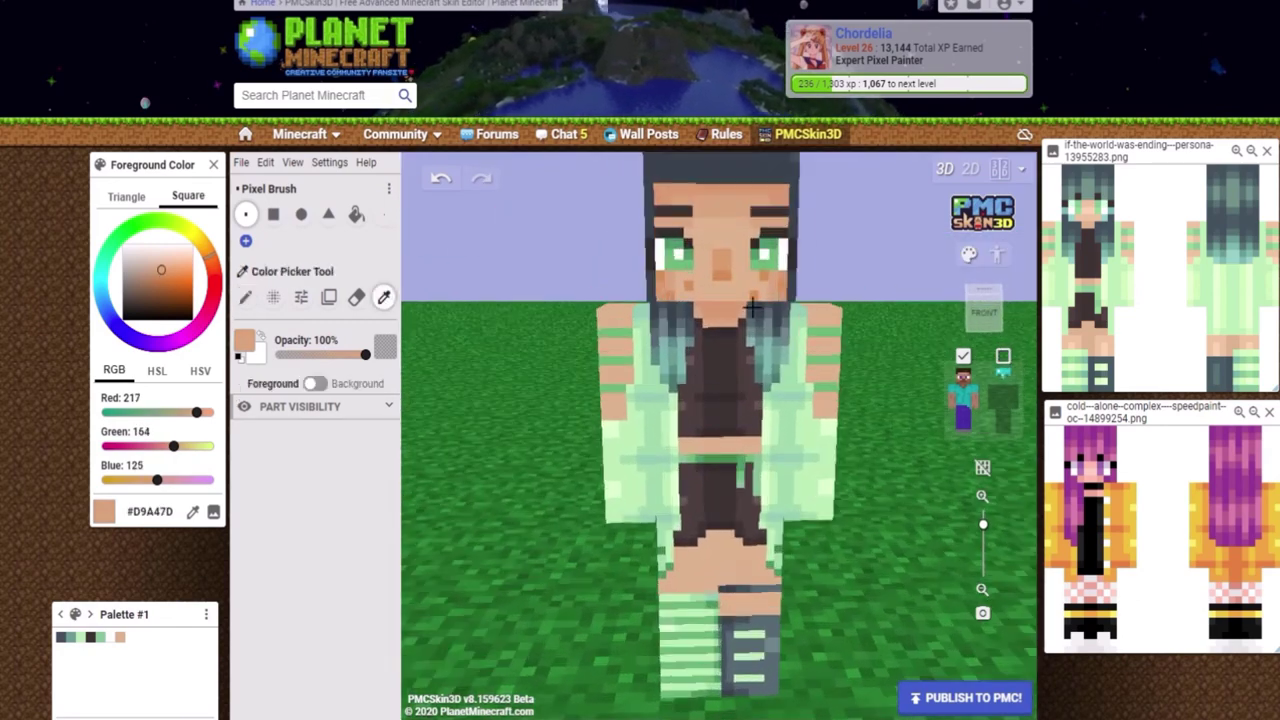
click(963, 376)
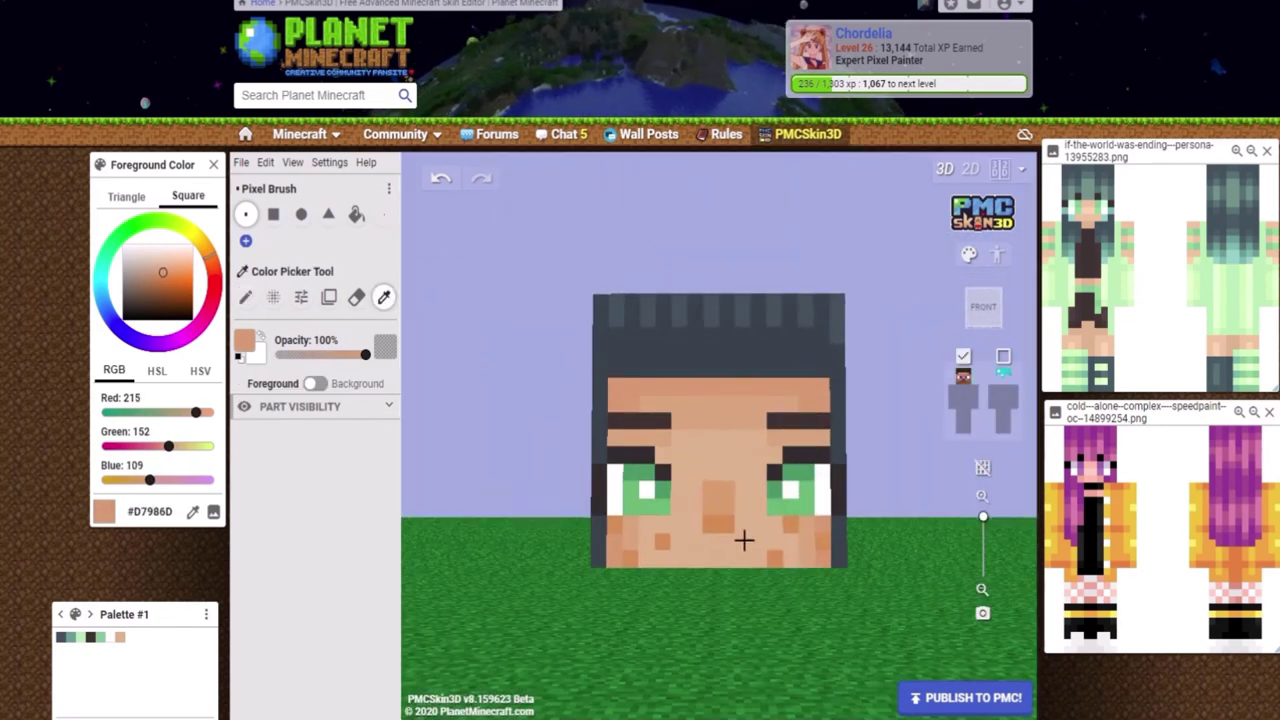
alt+click(743, 537)
click(963, 376)
alt+click(680, 250)
click(963, 376)
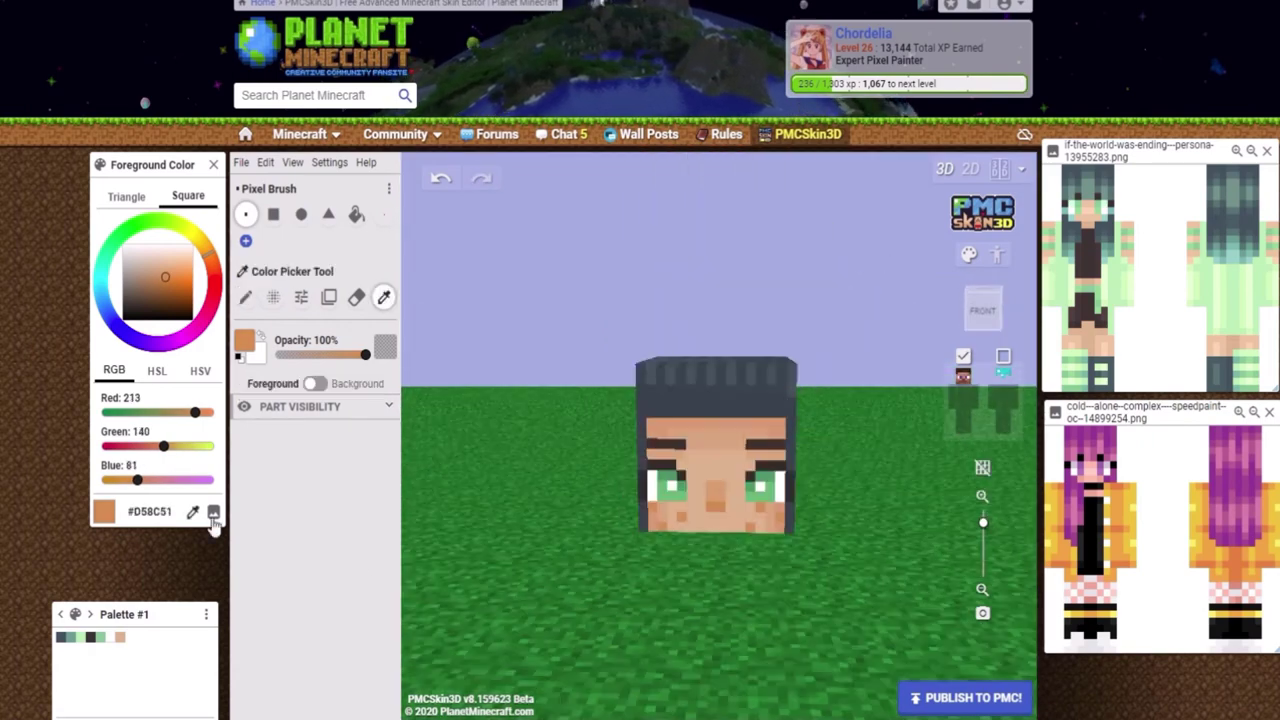
drag(530, 584, 615, 435)
alt+click(700, 430)
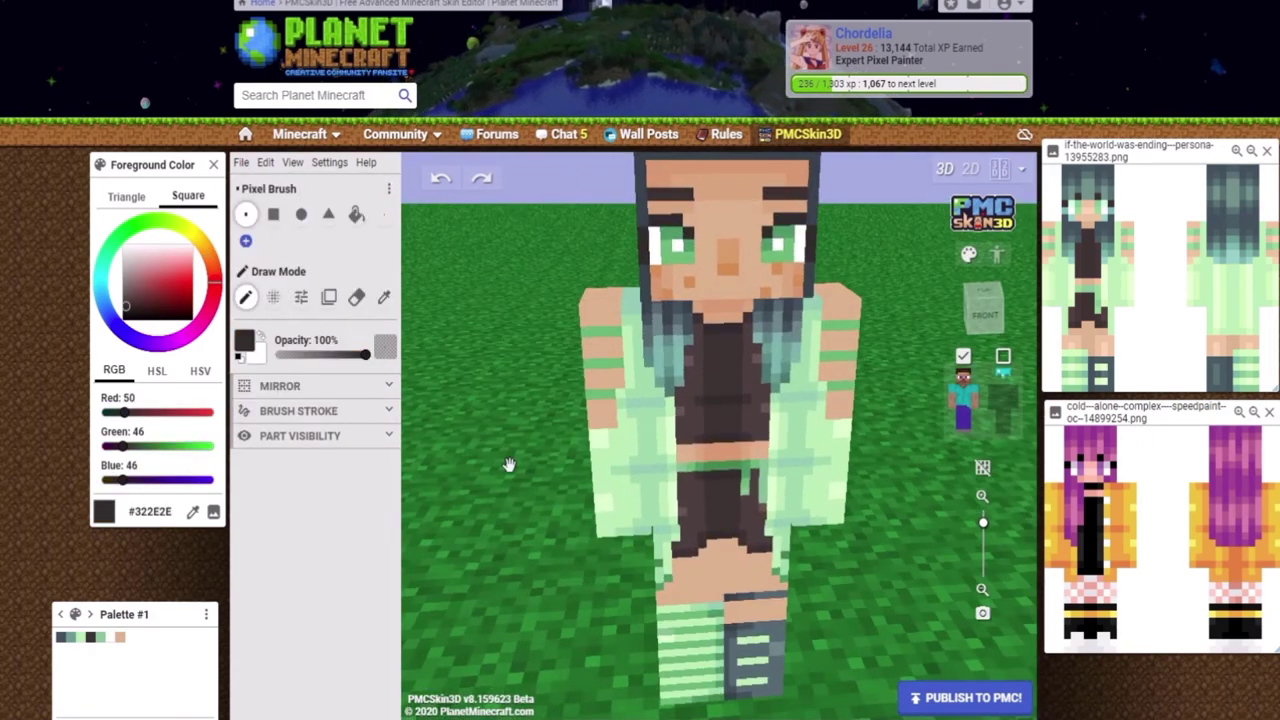
alt+click(737, 543)
Isolate the legs, shade the thighs with darker skin tone, then show all parts
click(977, 381)
scroll(694, 349, up, 2)
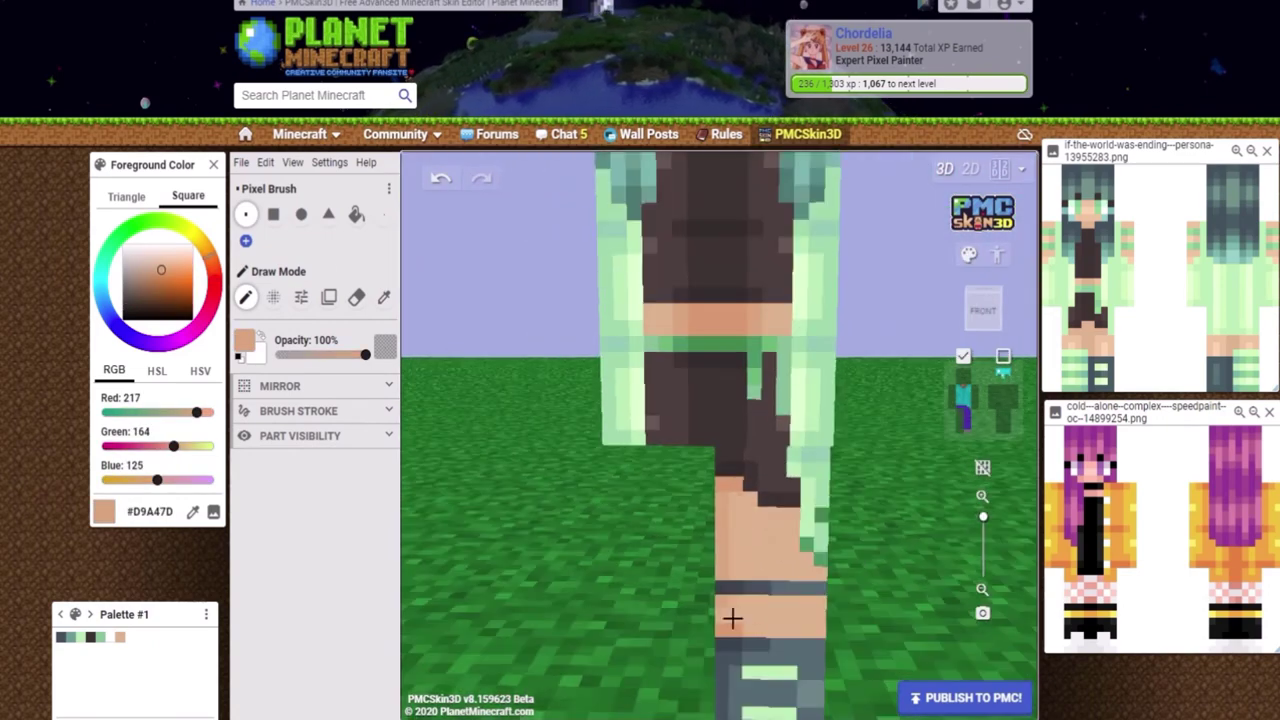
click(974, 423)
drag(466, 386, 842, 430)
scroll(578, 550, up, 3)
scroll(842, 430, down, 3)
click(962, 305)
alt+click(686, 526)
Sample pale and darker skin tones and shade the arm skin from the back
alt+click(789, 541)
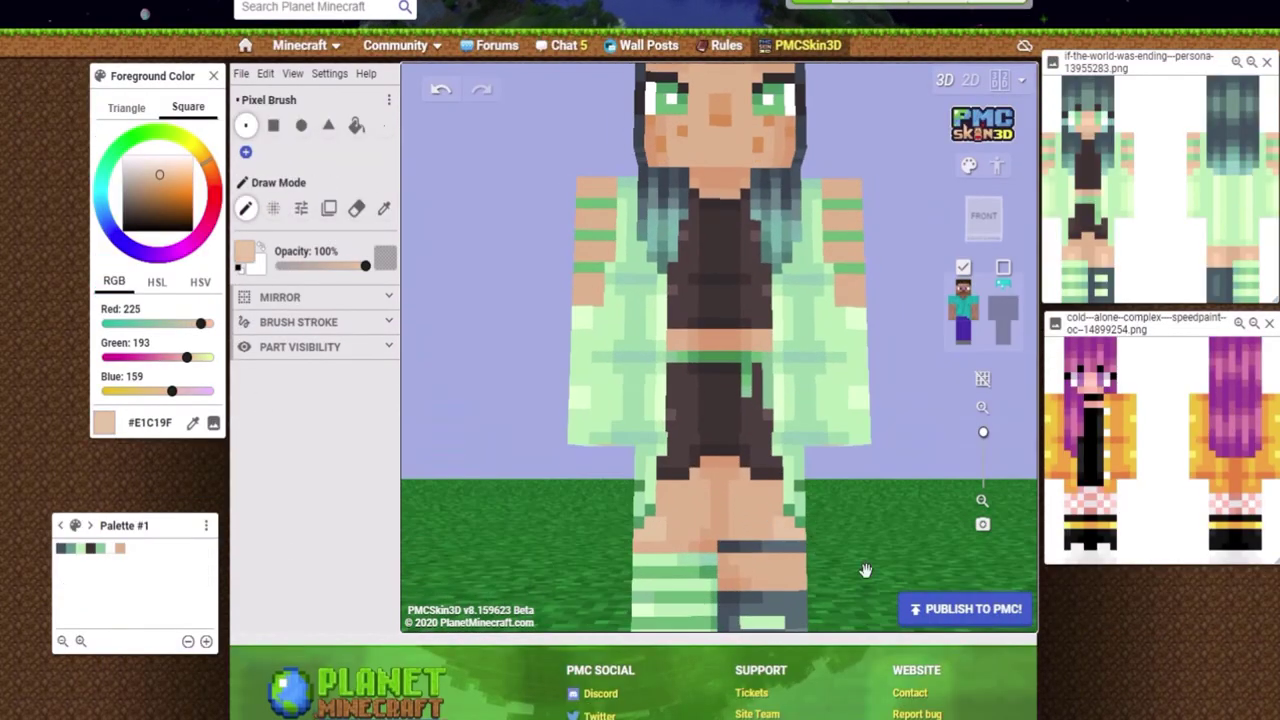
drag(789, 541, 450, 500)
double_click(280, 297)
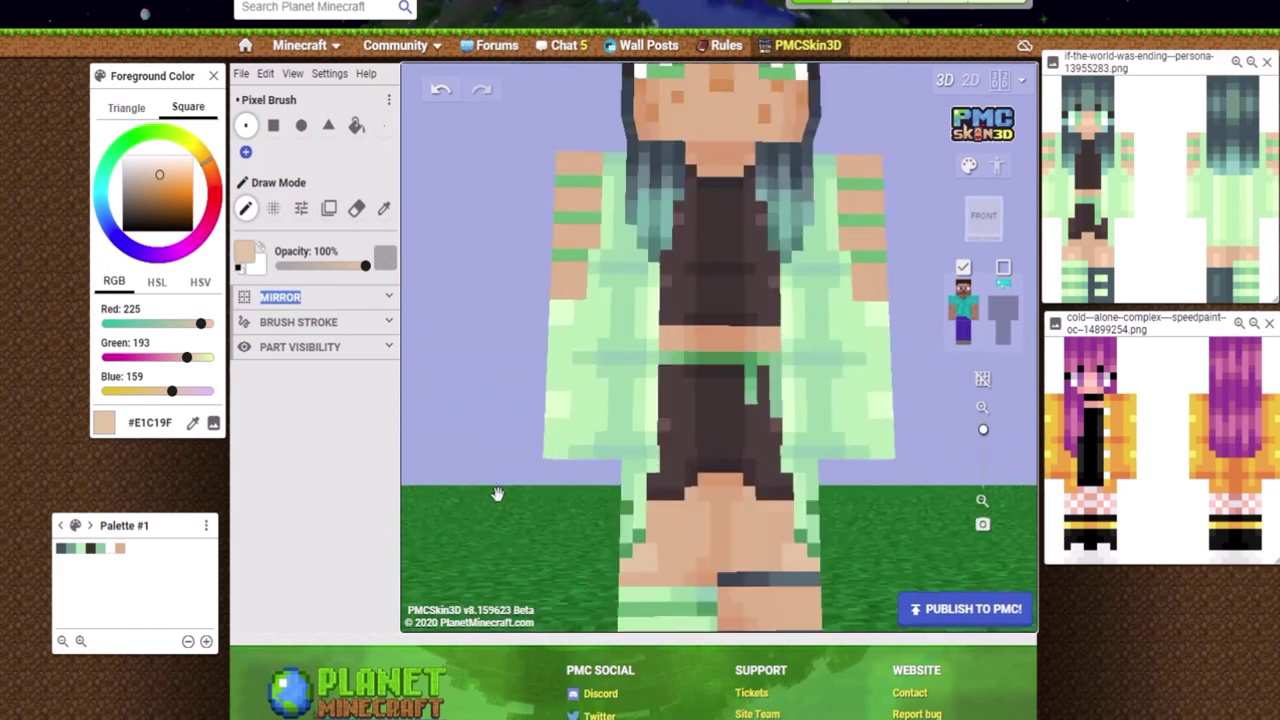
drag(561, 568, 608, 316)
alt+click(608, 316)
scroll(608, 316, down, 3)
scroll(608, 316, up, 3)
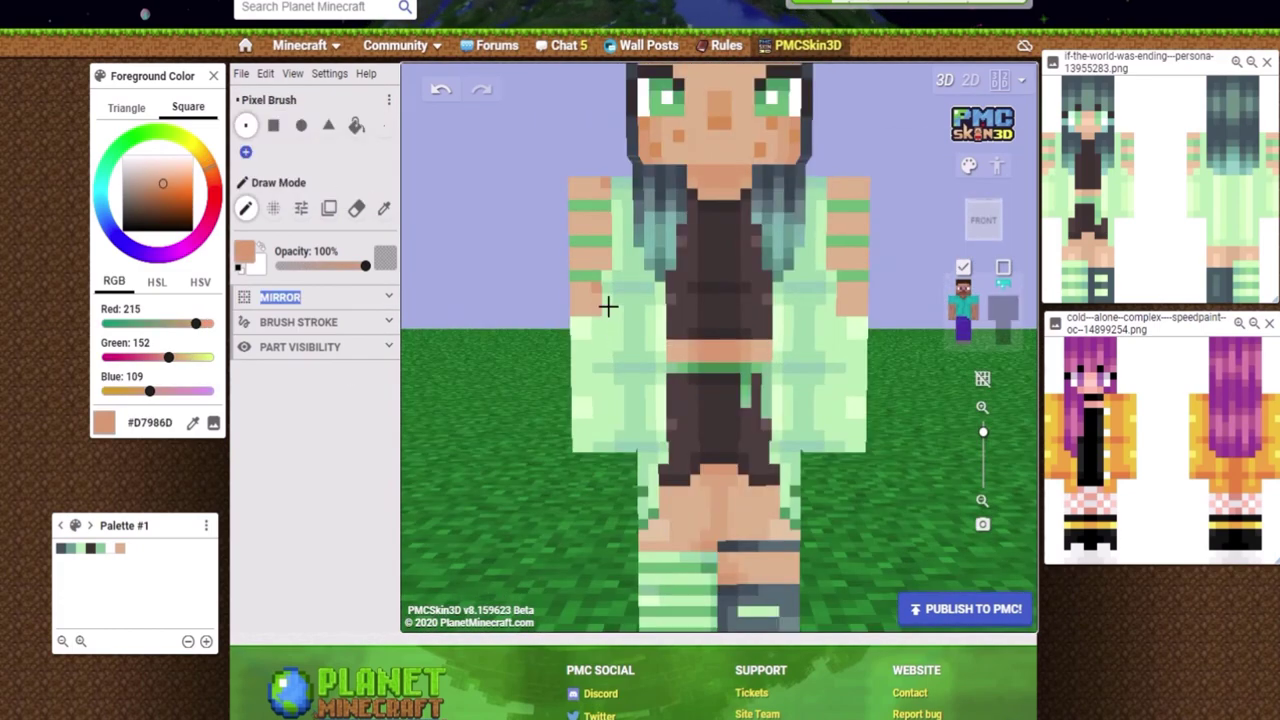
Add mid, pale and darker skin-tone shading to the arms between the green bands
alt+click(850, 236)
drag(851, 234, 585, 290)
scroll(585, 290, up, 3)
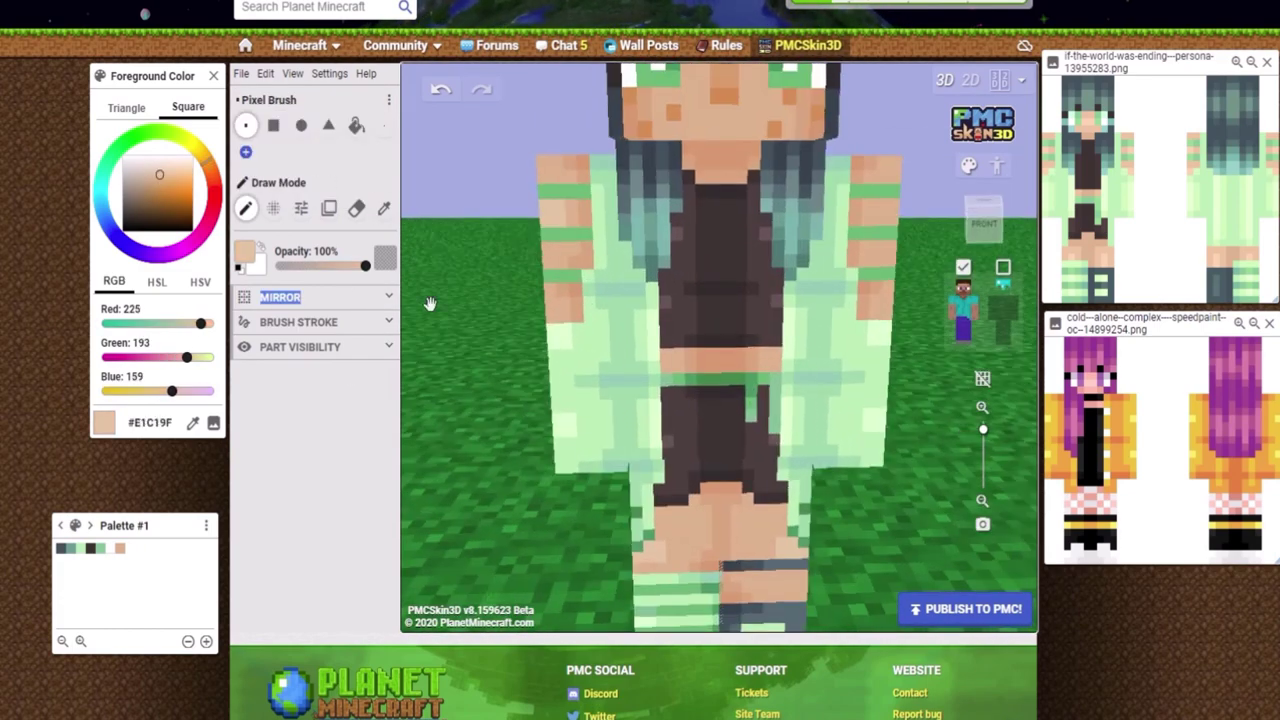
alt+click(585, 290)
scroll(585, 290, down, 3)
drag(574, 430, 477, 367)
alt+click(557, 271)
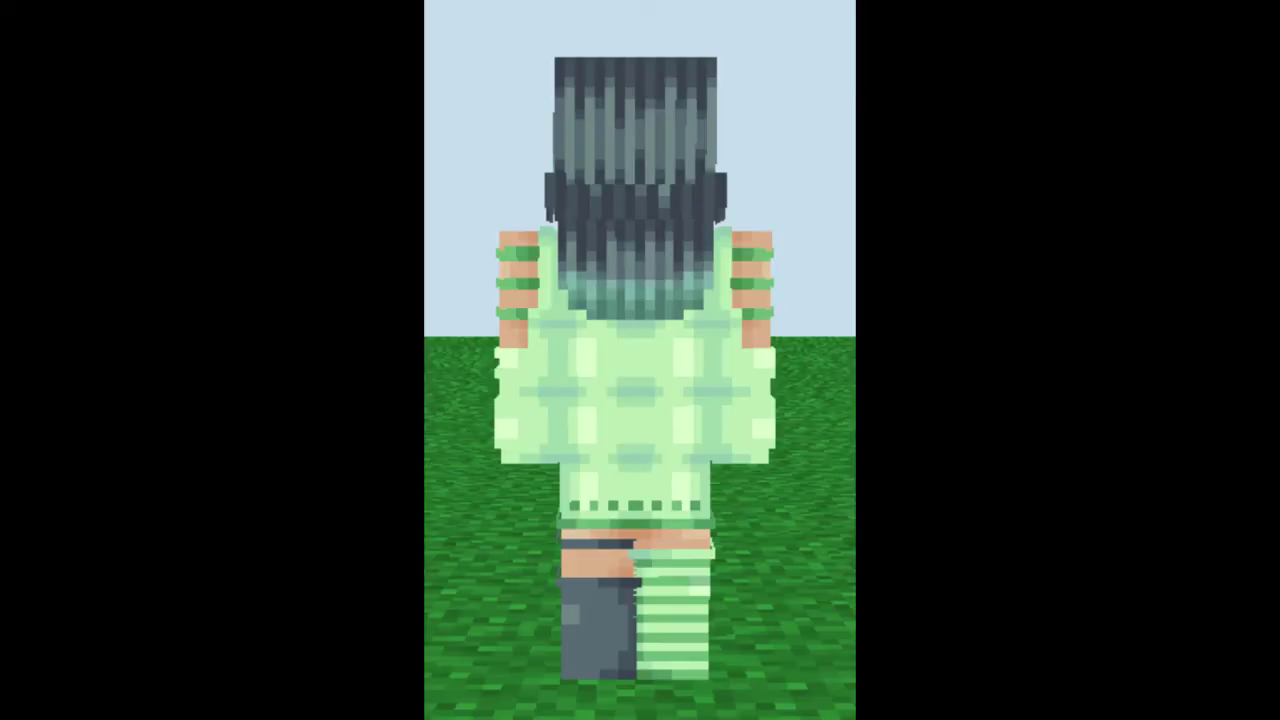